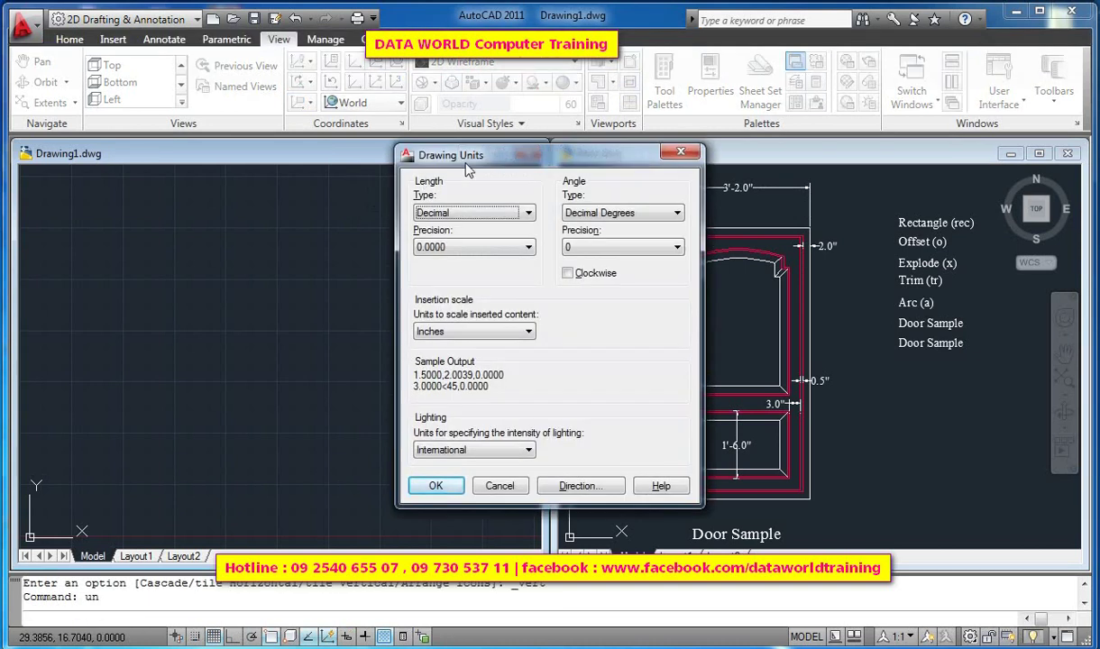
Step: Set the drawing's length unit type to Engineering
click(507, 218)
click(439, 251)
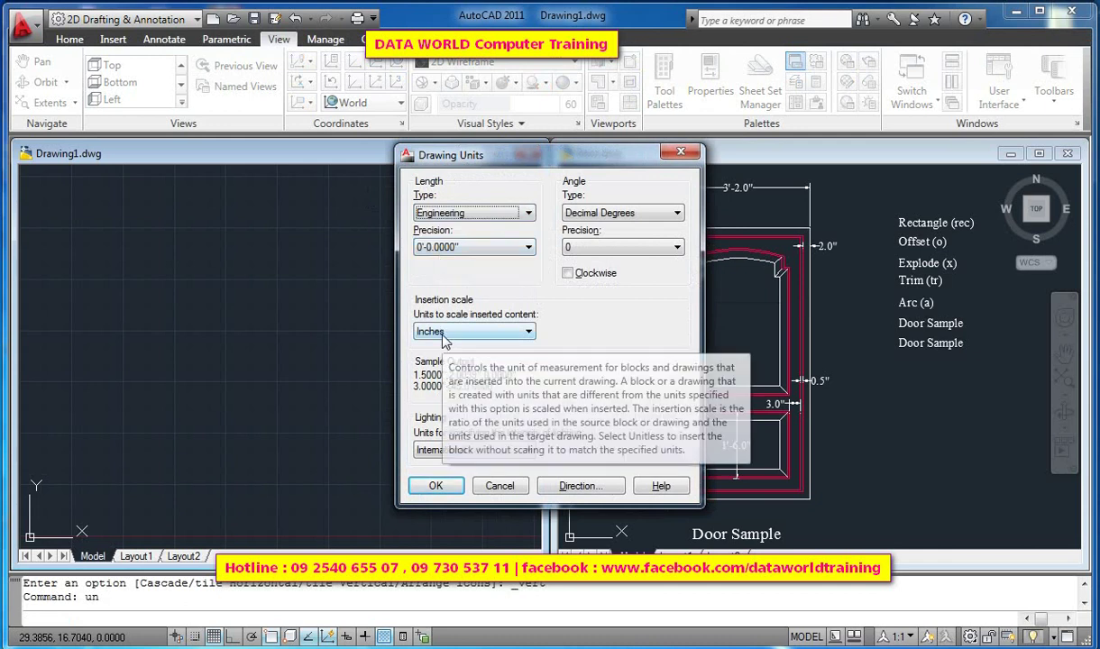
click(438, 486)
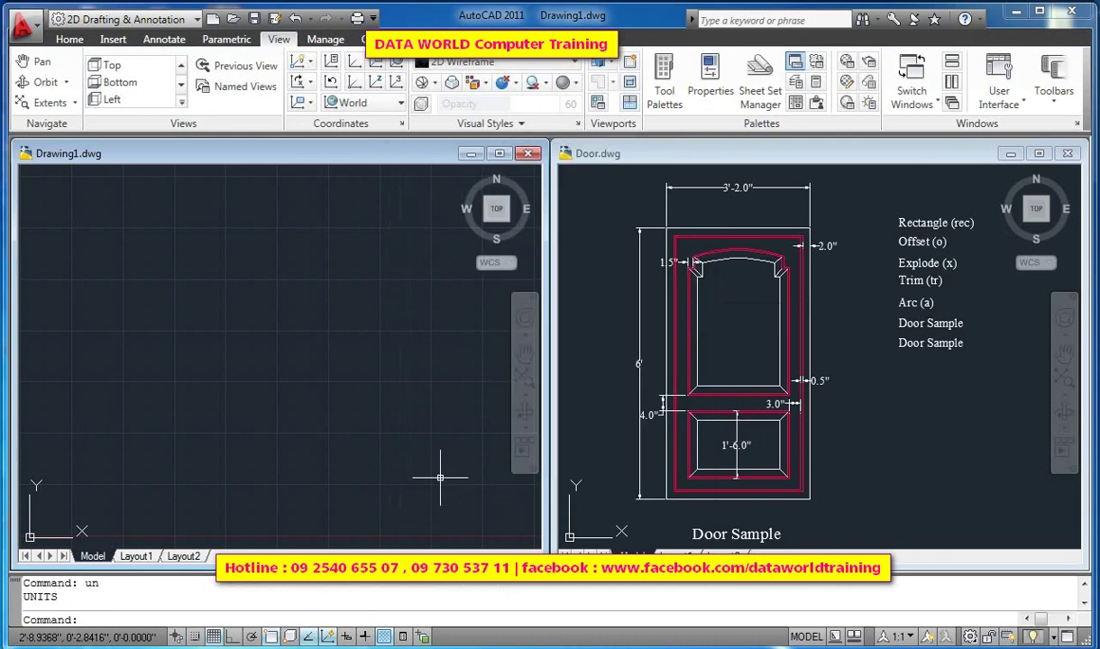
Step: Set the model space limits from the default origin to an upper right corner of 6',6' and zoom to all
text(limi)
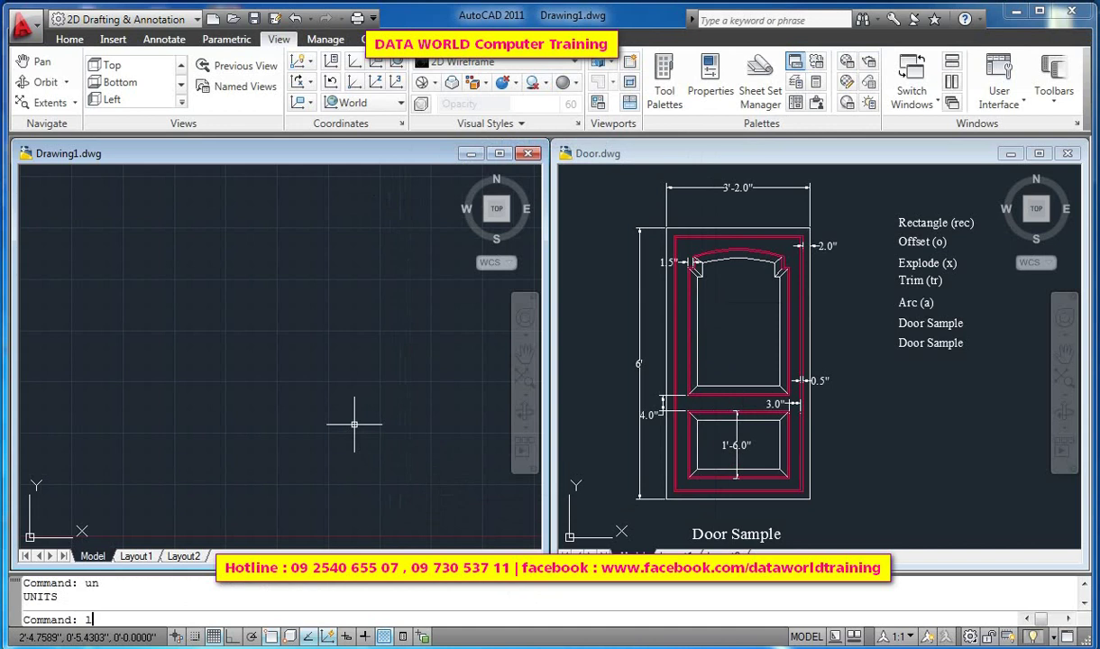
text(ts)
key(Return)
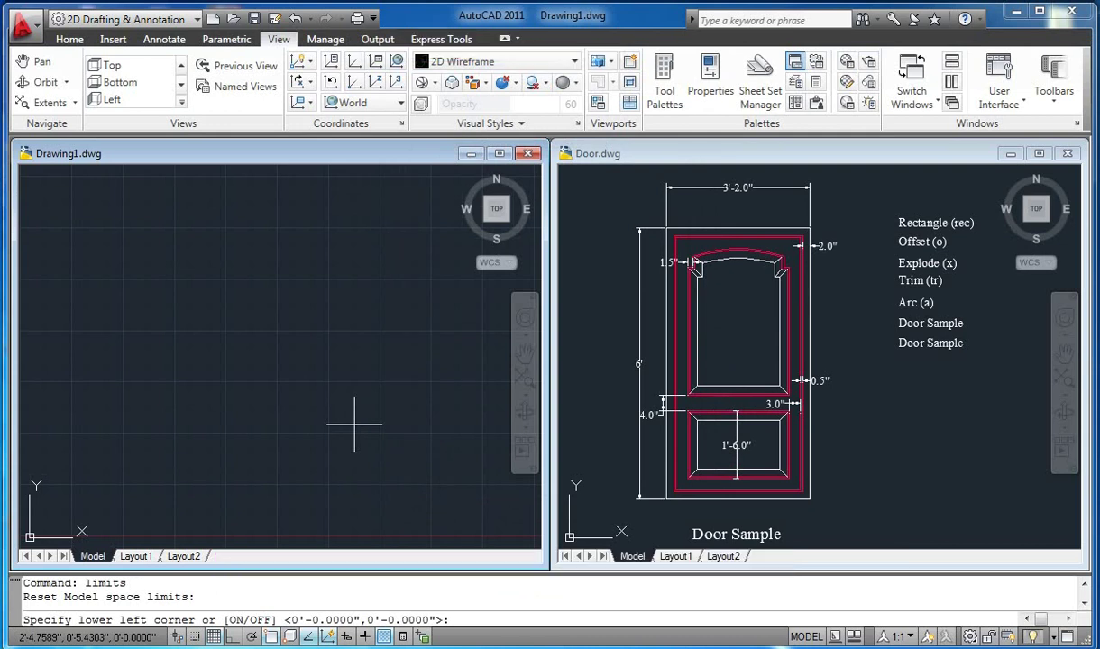
key(Return)
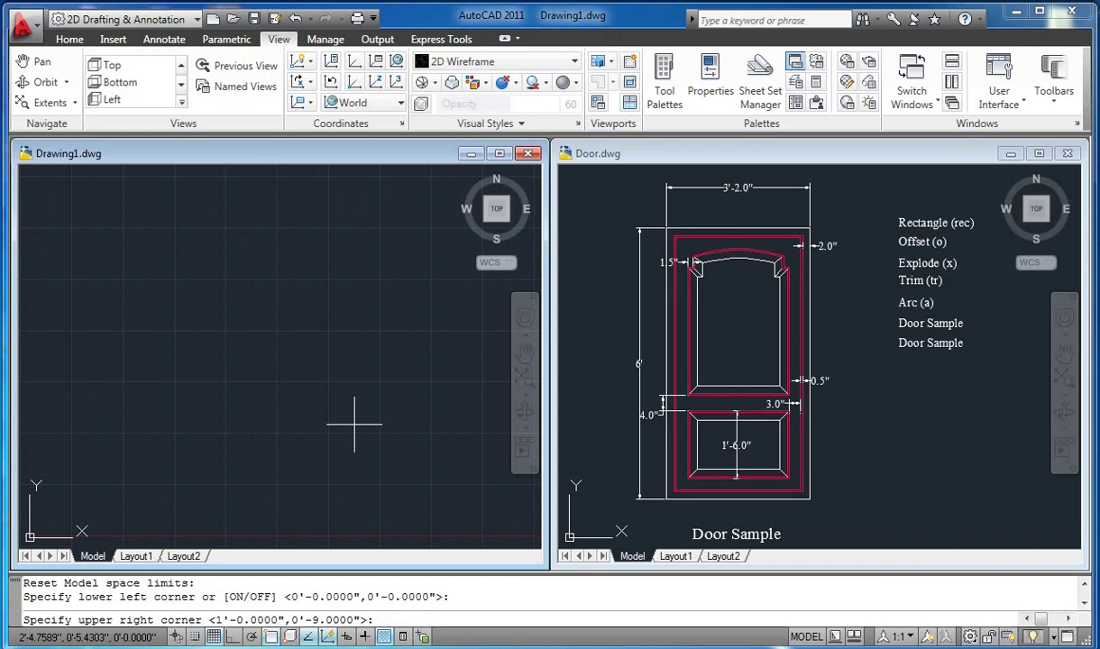
text(6',6')
key(Return)
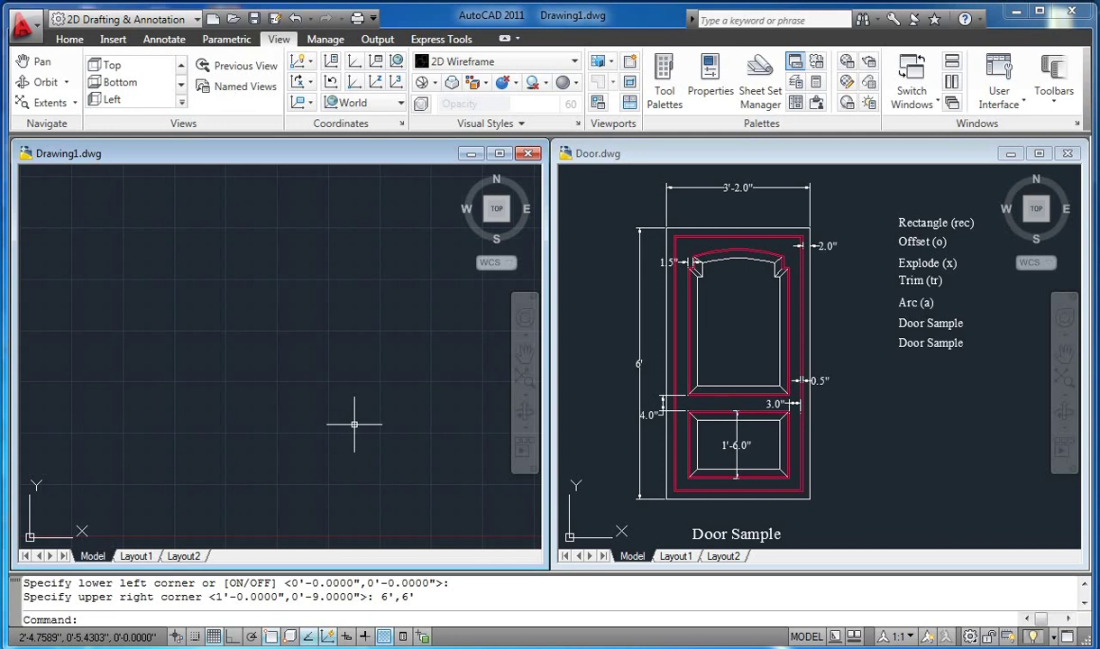
text(z)
key(Return)
text(a)
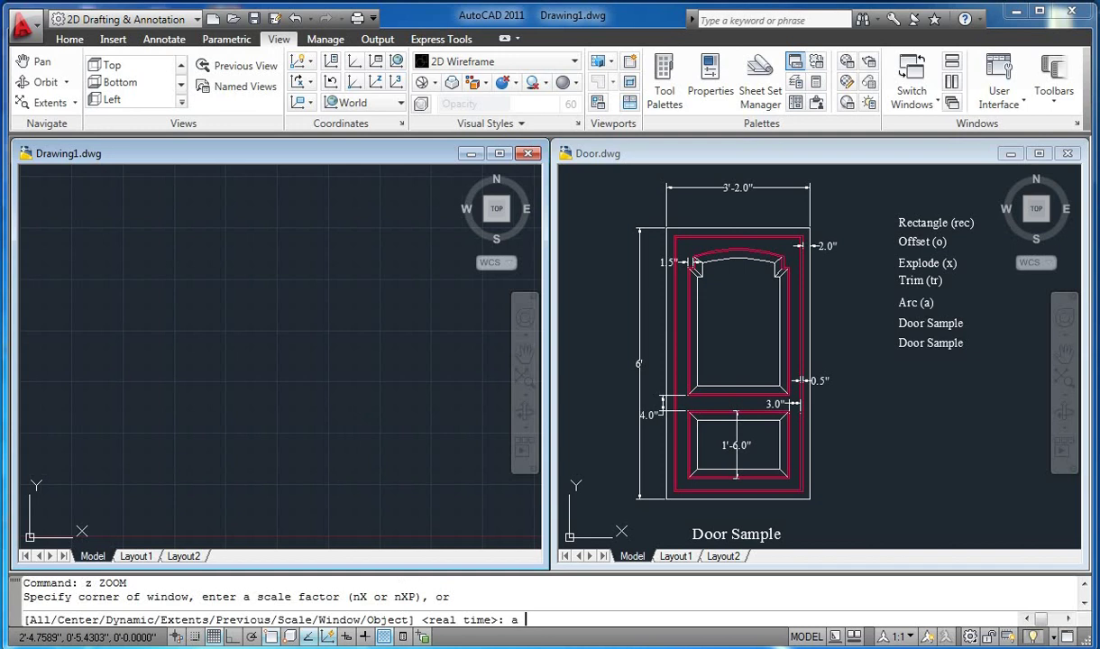
key(Return)
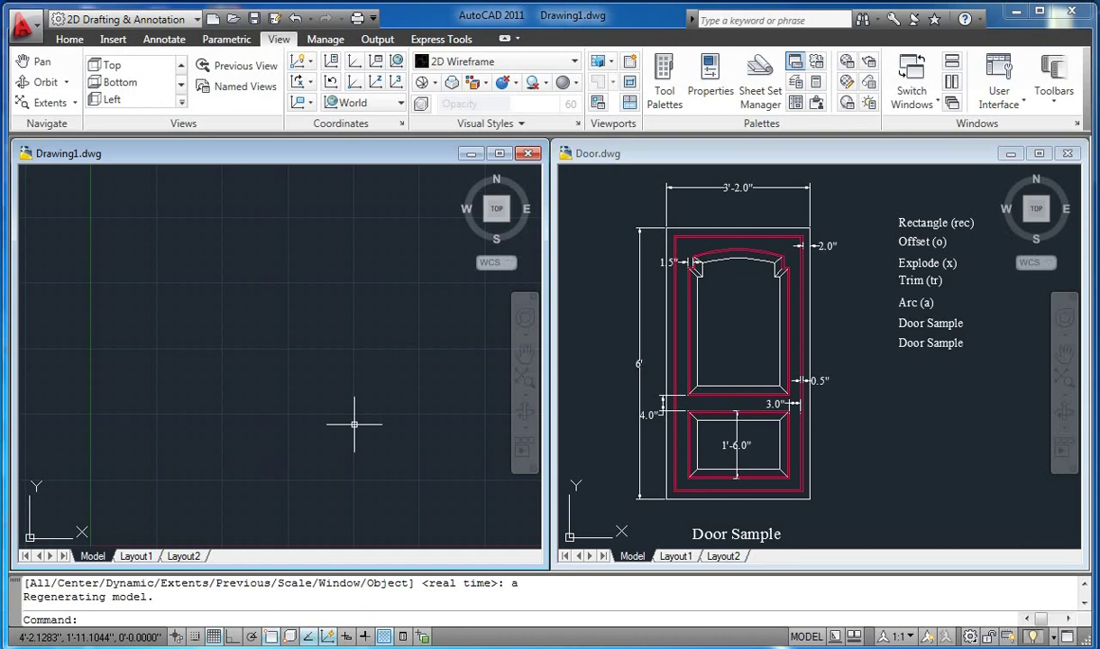
Step: Draw the door's outer rectangle from 0,0 to the relative corner @3'2,6'
text(rec)
key(Return)
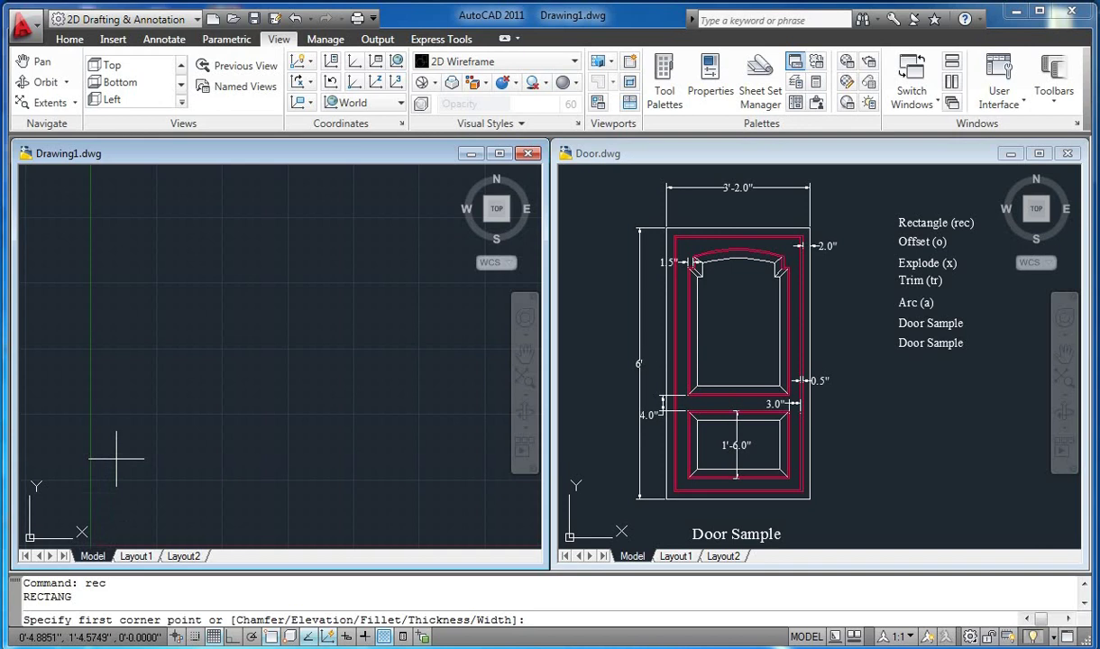
text(0,0)
key(Return)
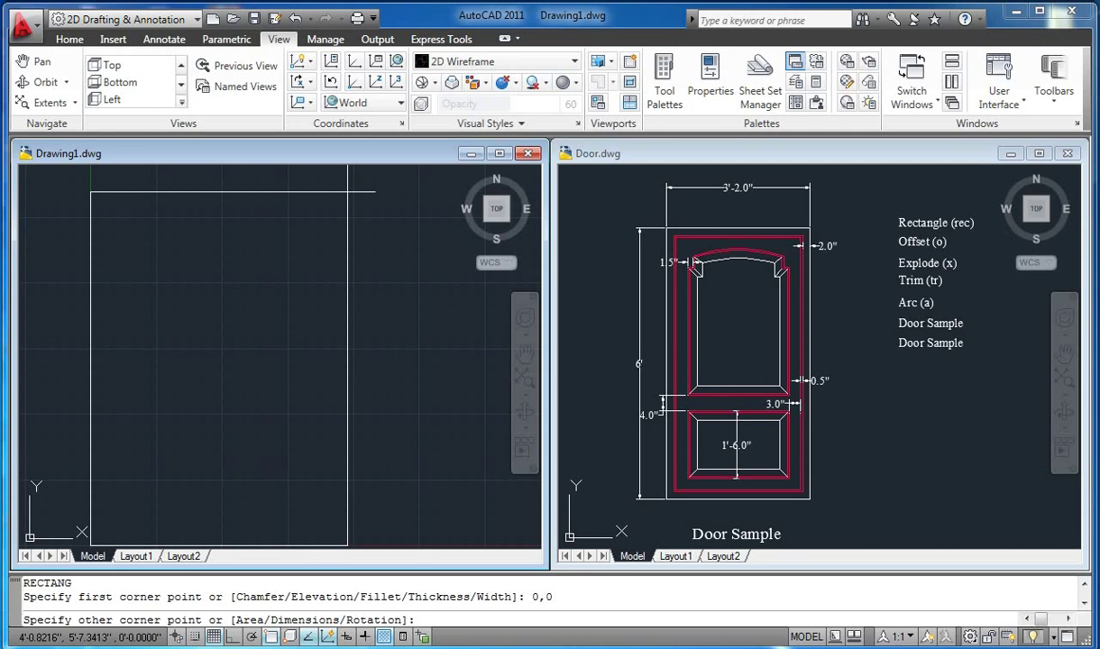
key(F8)
text(@)
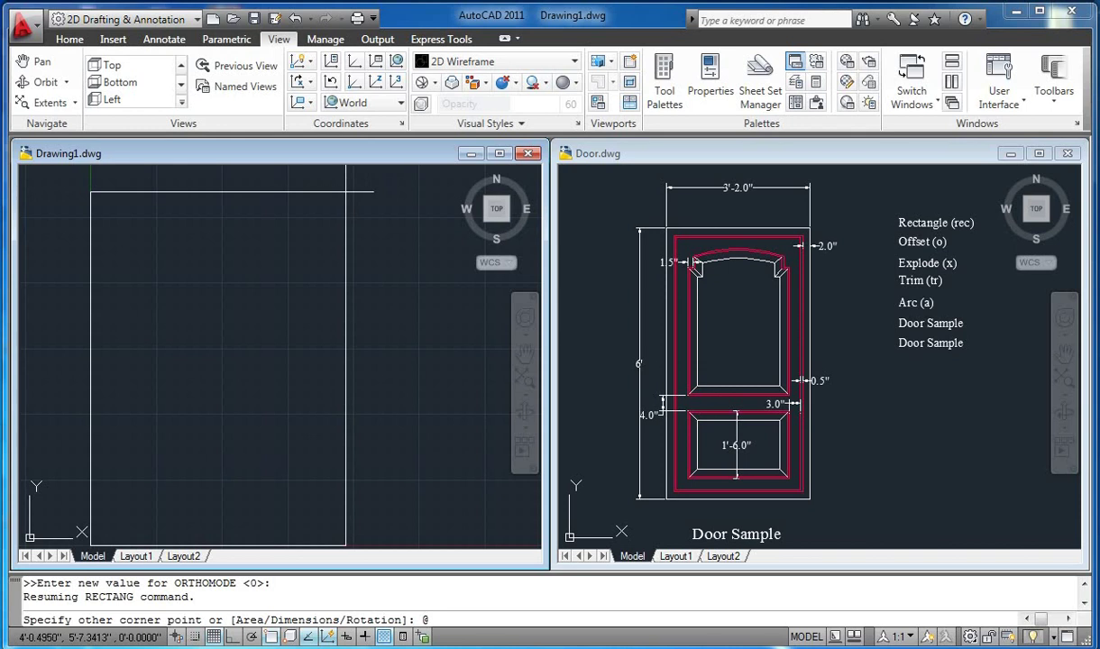
text(3'2,6')
key(Return)
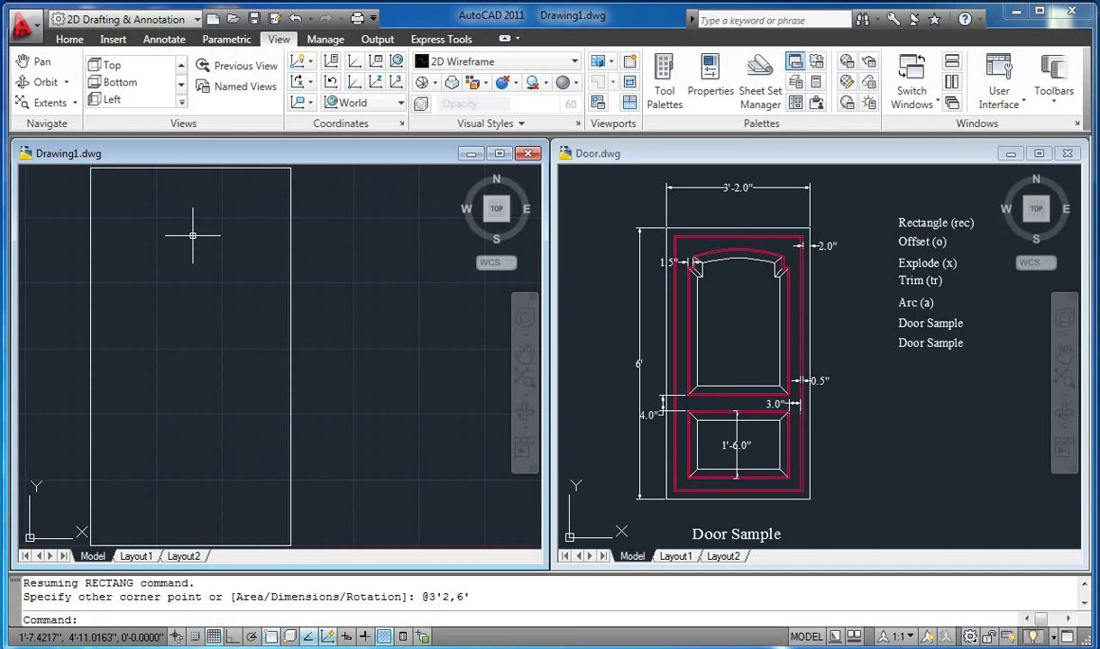
Step: Offset the outer door rectangle 2 inches inward
middle_drag(183, 241, 254, 245)
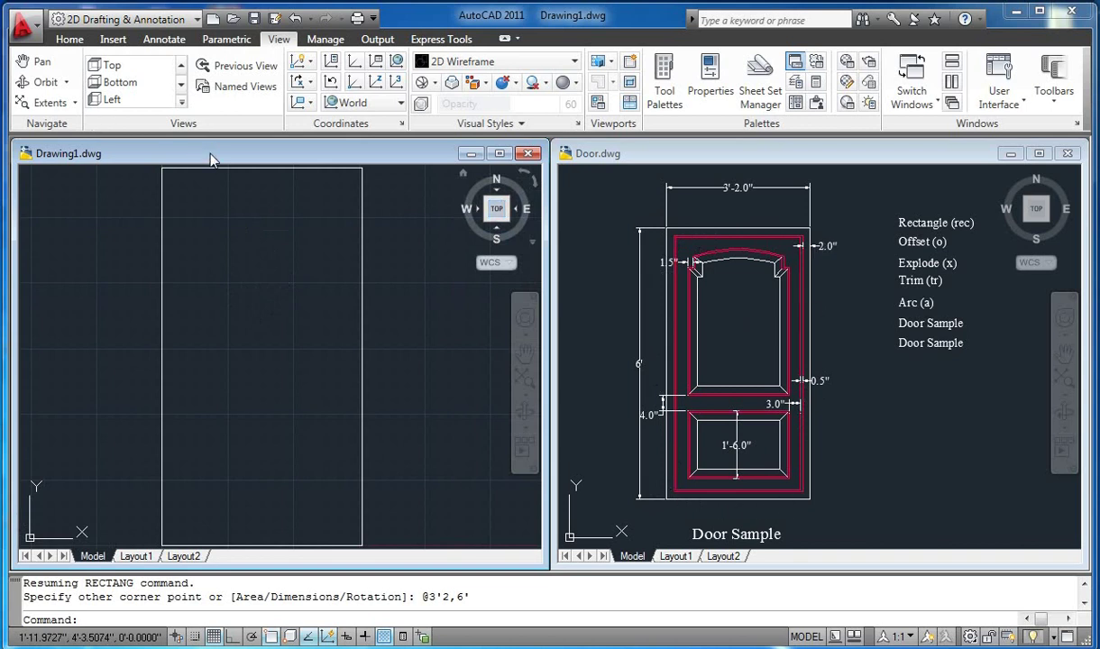
text(o)
key(Return)
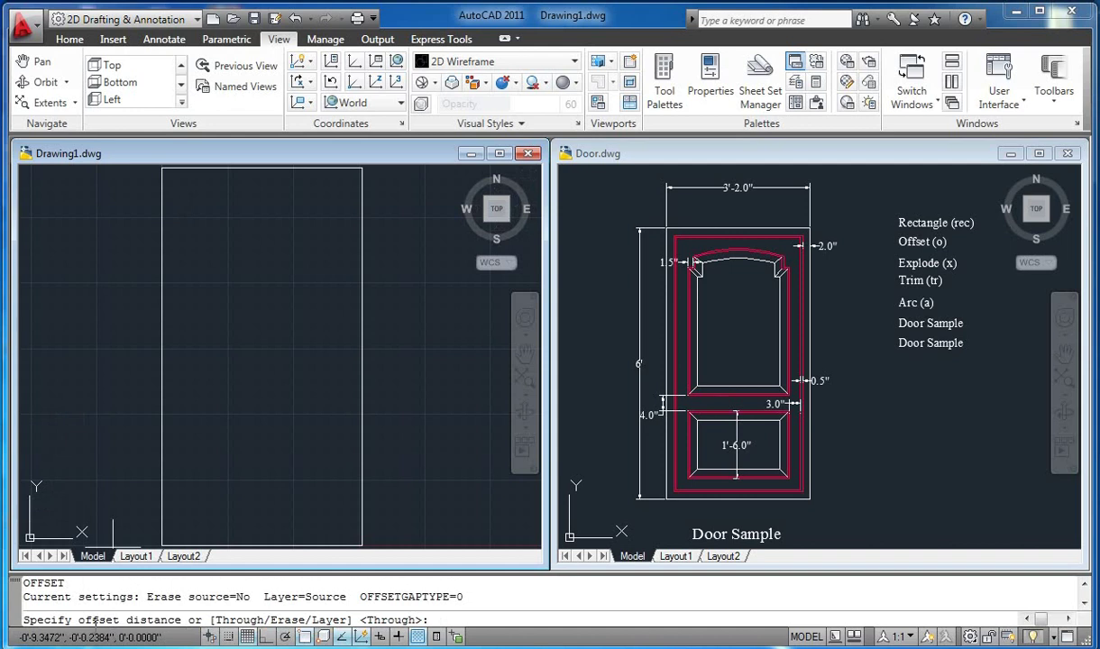
text(2)
key(Return)
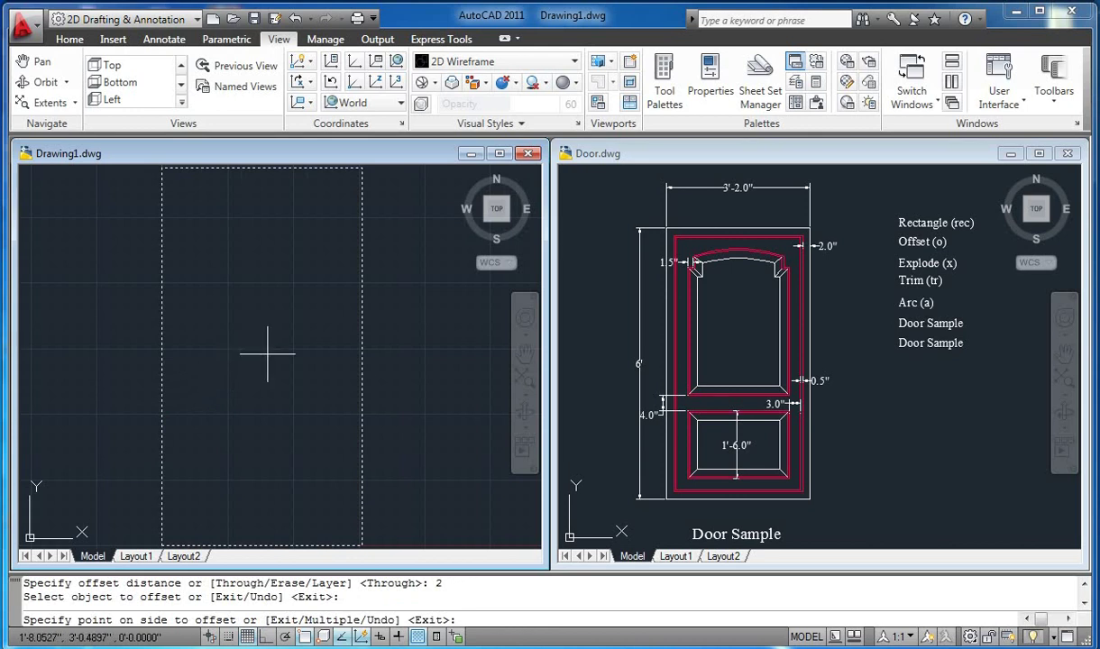
click(267, 354)
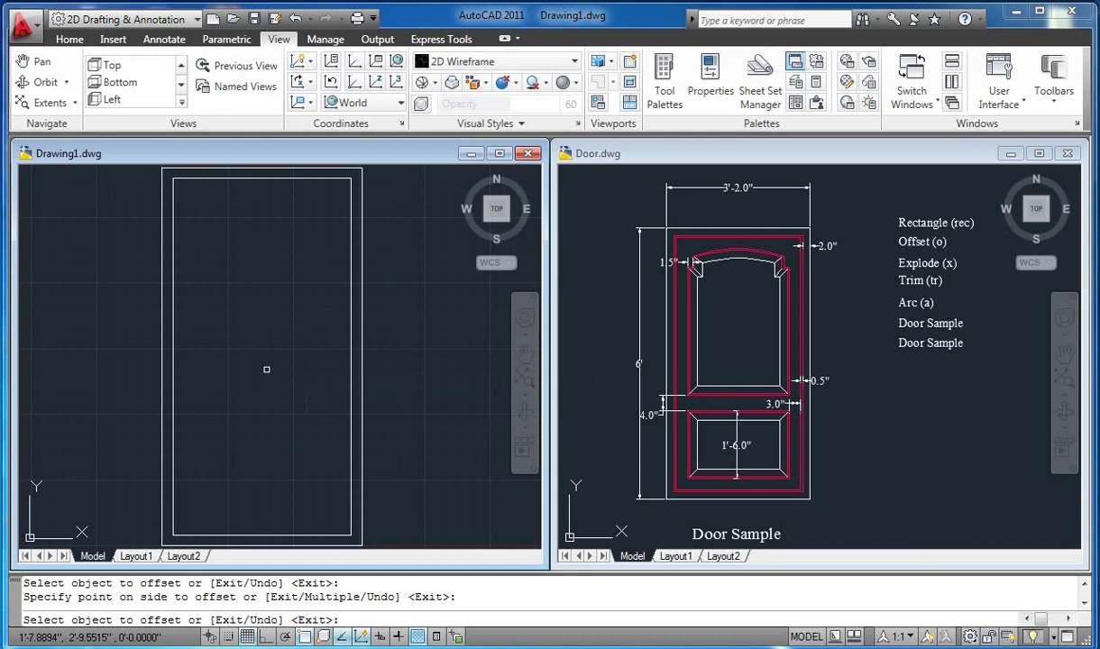
key(Return)
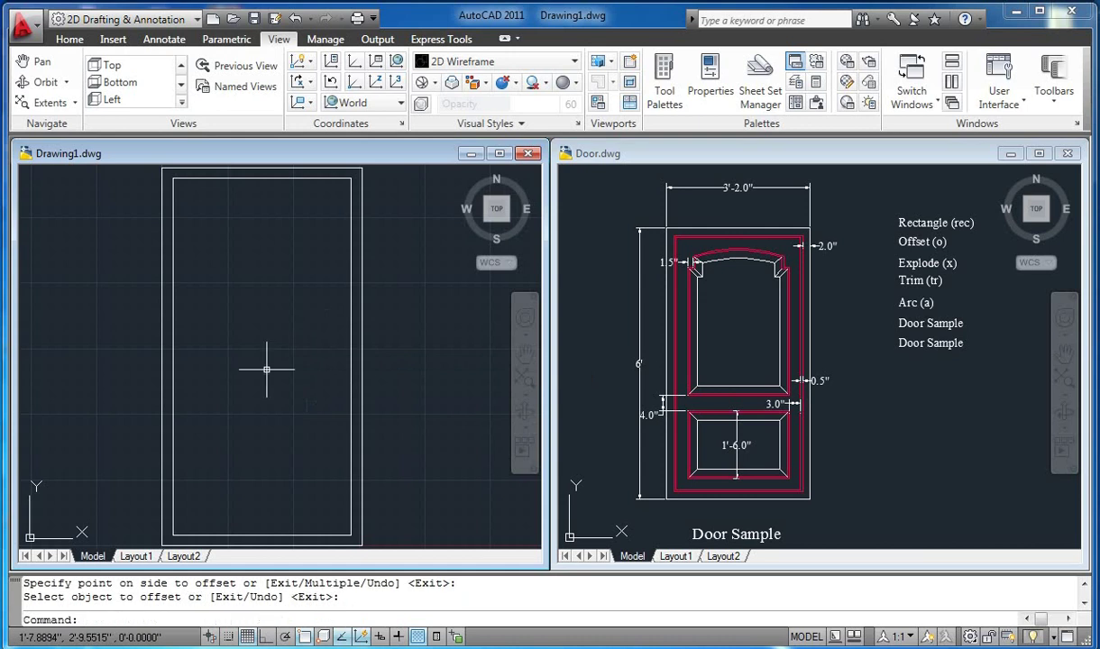
Step: Offset the inner rectangle another 0.5 inches inward to make a double frame line
key(Return)
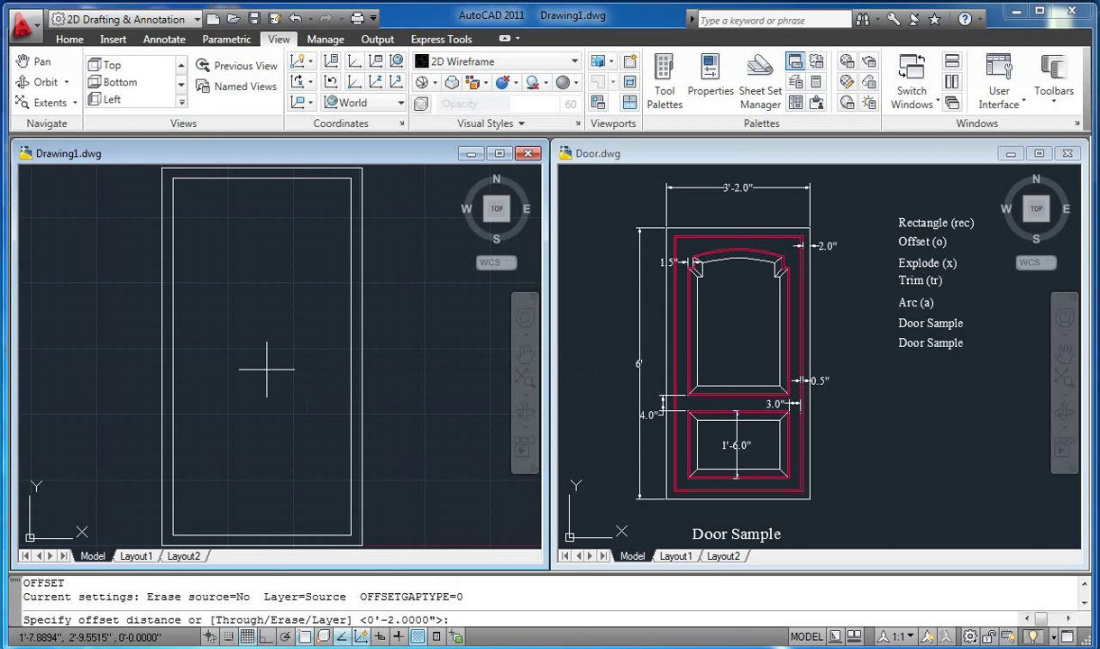
text(0.5)
key(Return)
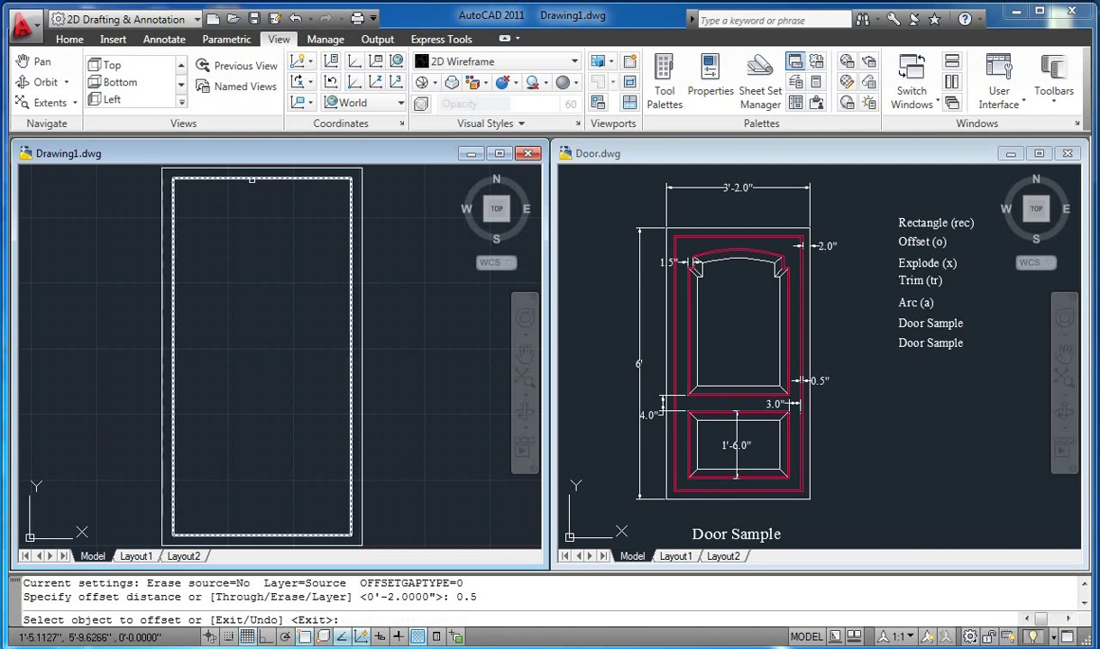
click(251, 177)
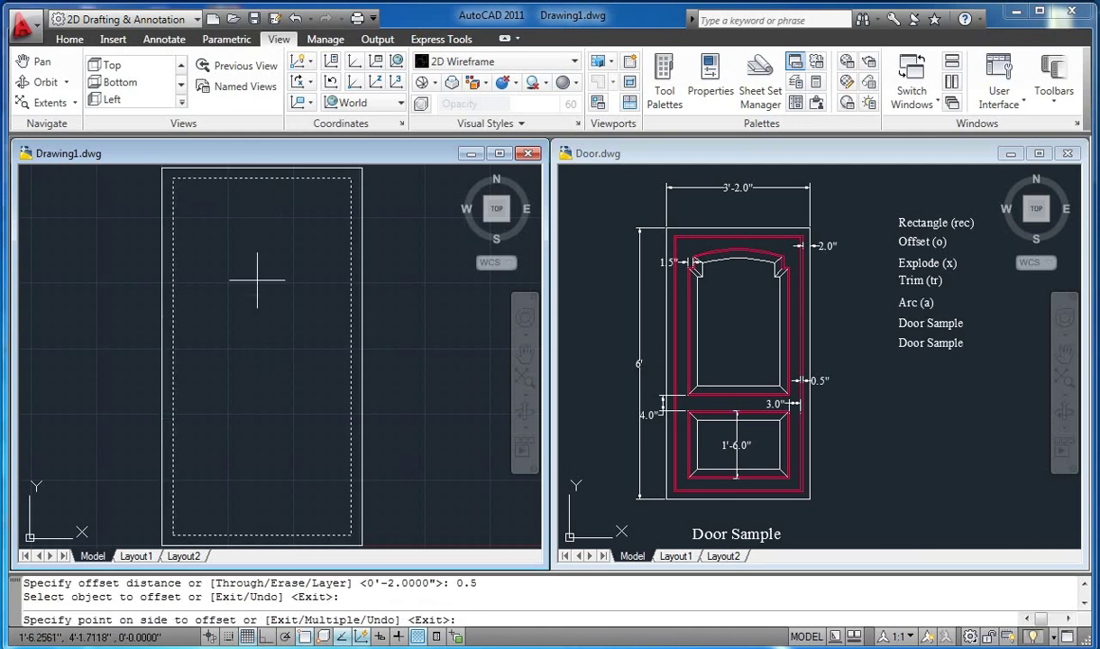
click(251, 322)
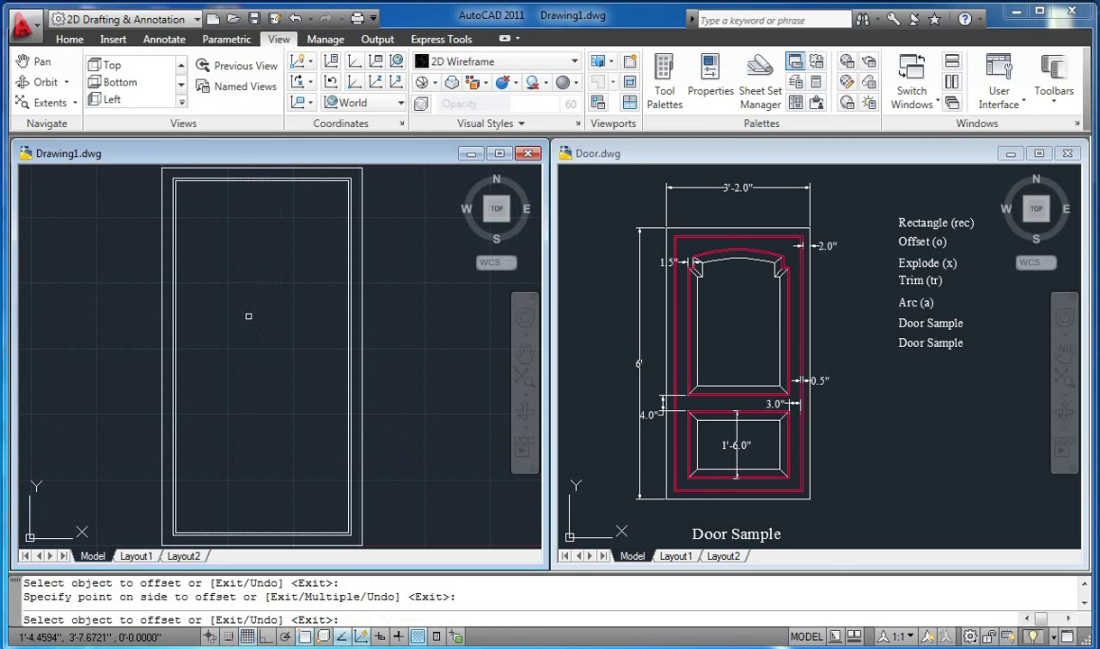
key(Return)
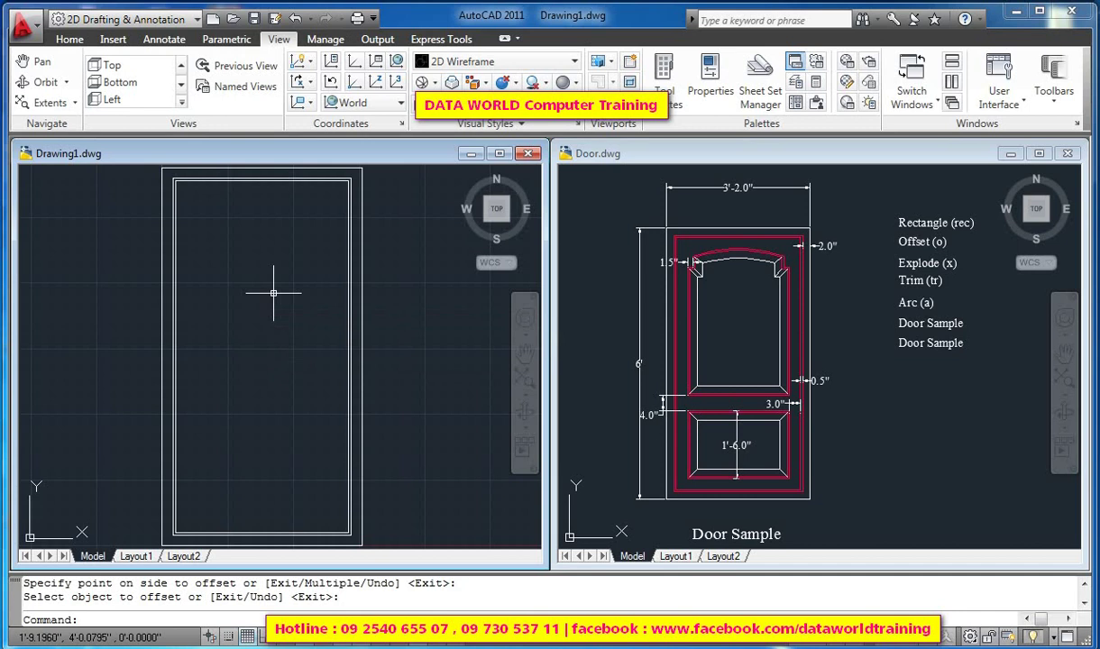
Step: Offset the innermost rectangle 3 inches inward to form the panel outline
key(Return)
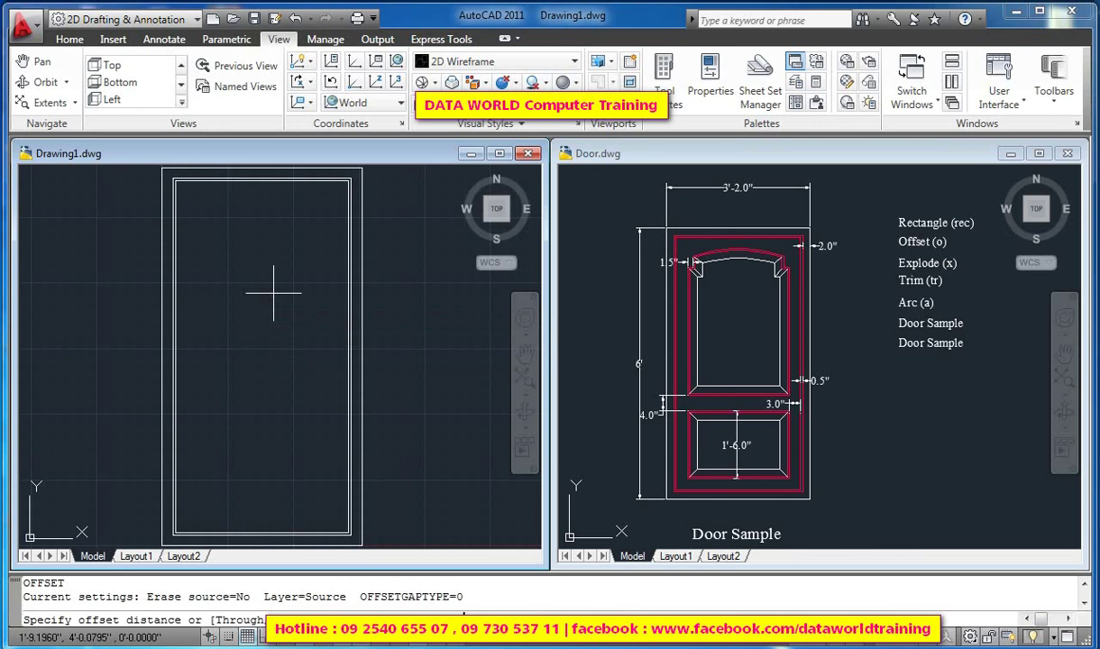
text(3)
key(Return)
click(255, 180)
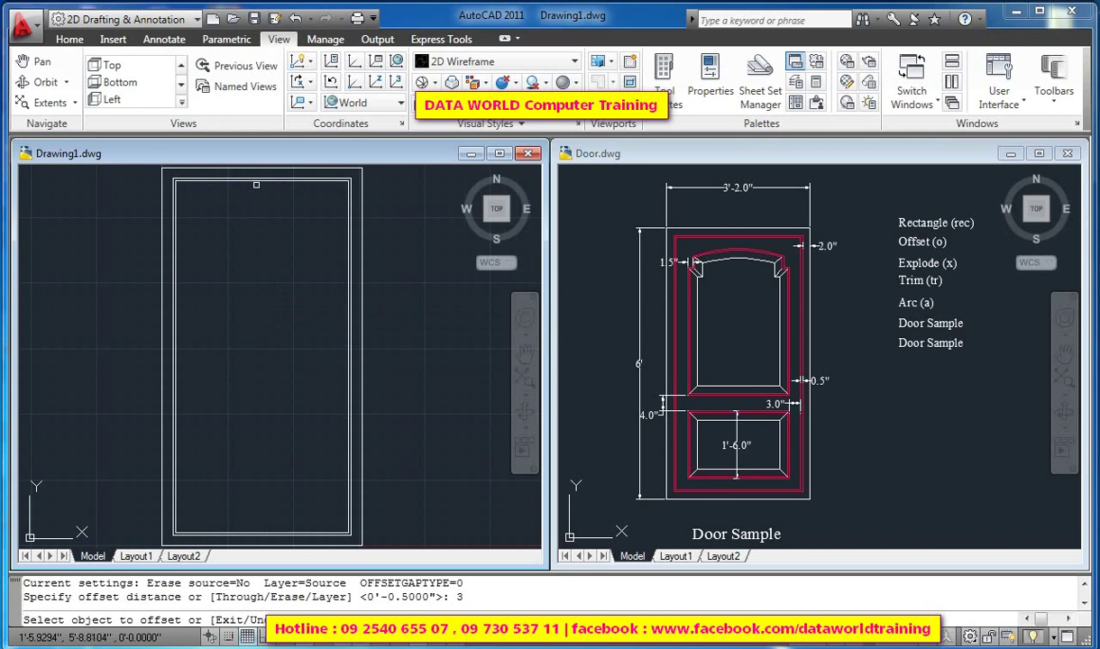
click(256, 180)
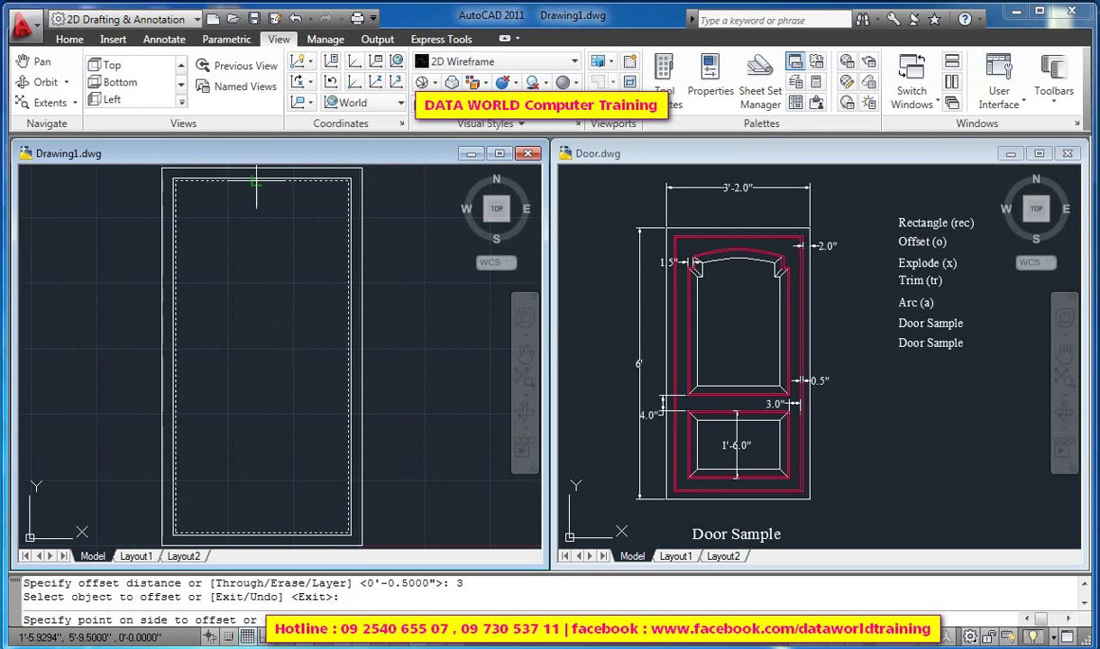
click(263, 361)
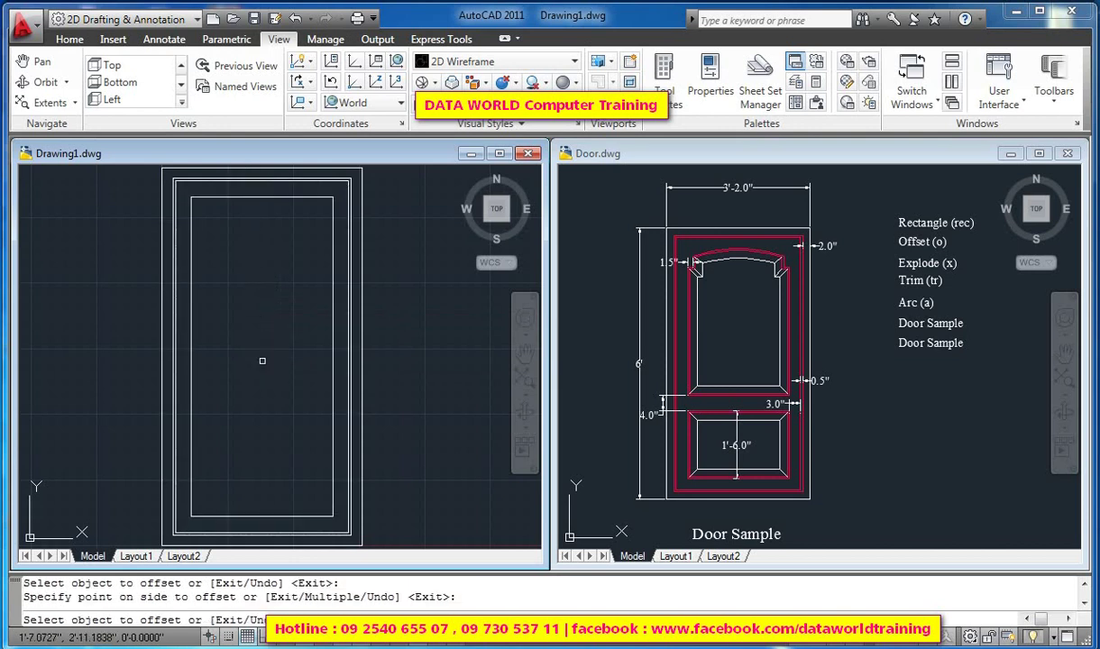
key(Return)
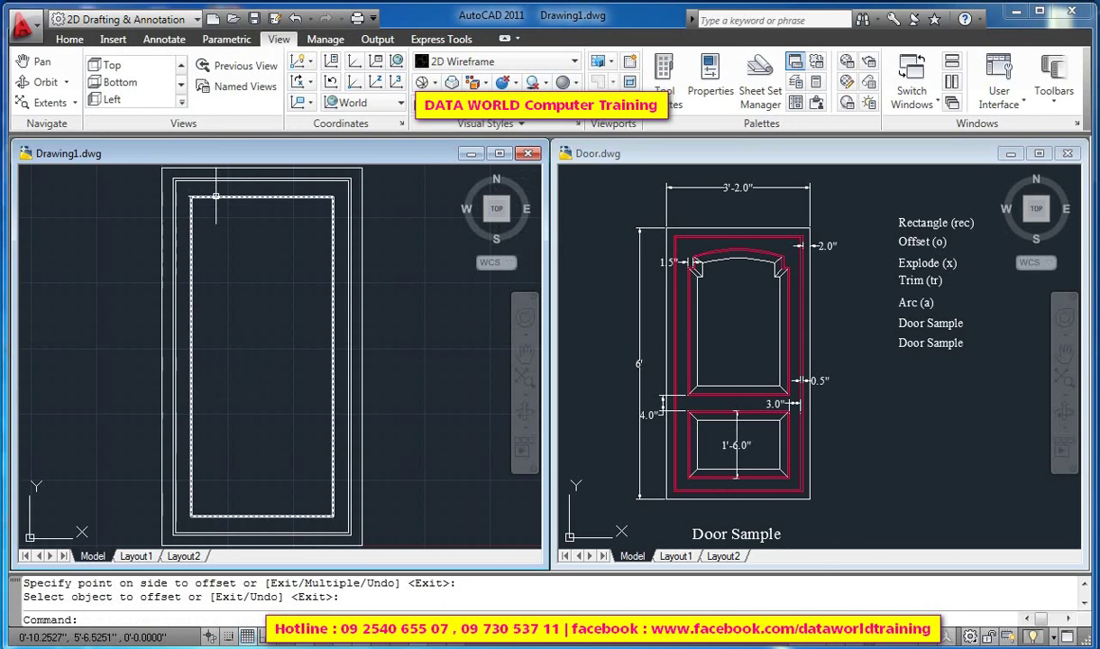
Step: Explode the innermost panel rectangle into separate lines
mouse_move(215, 195)
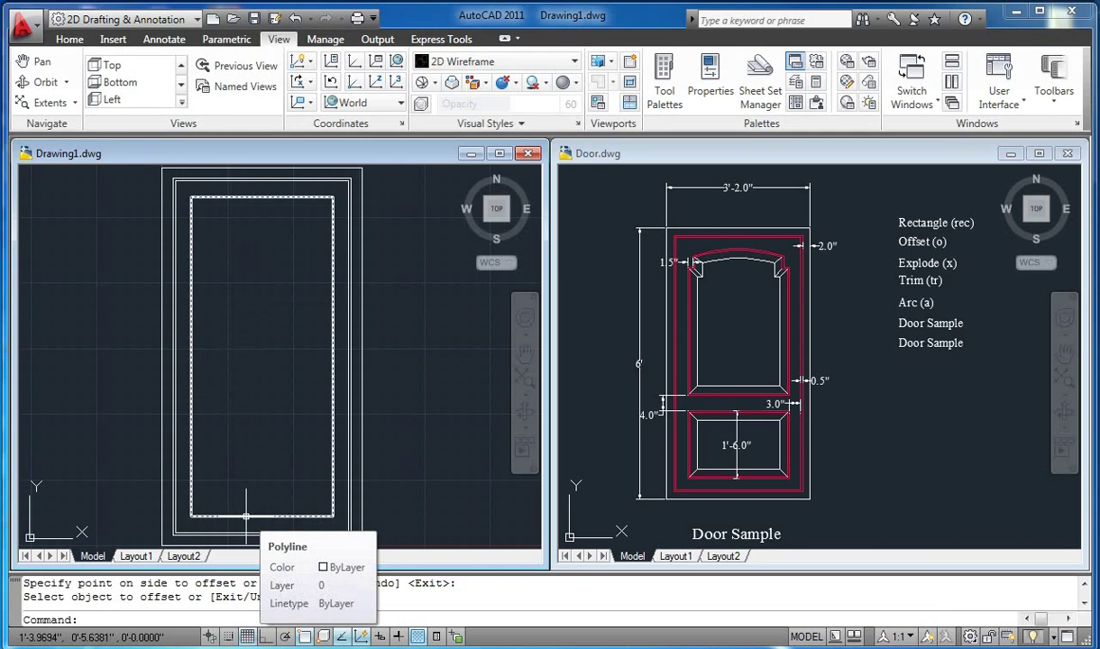
text(x)
key(Return)
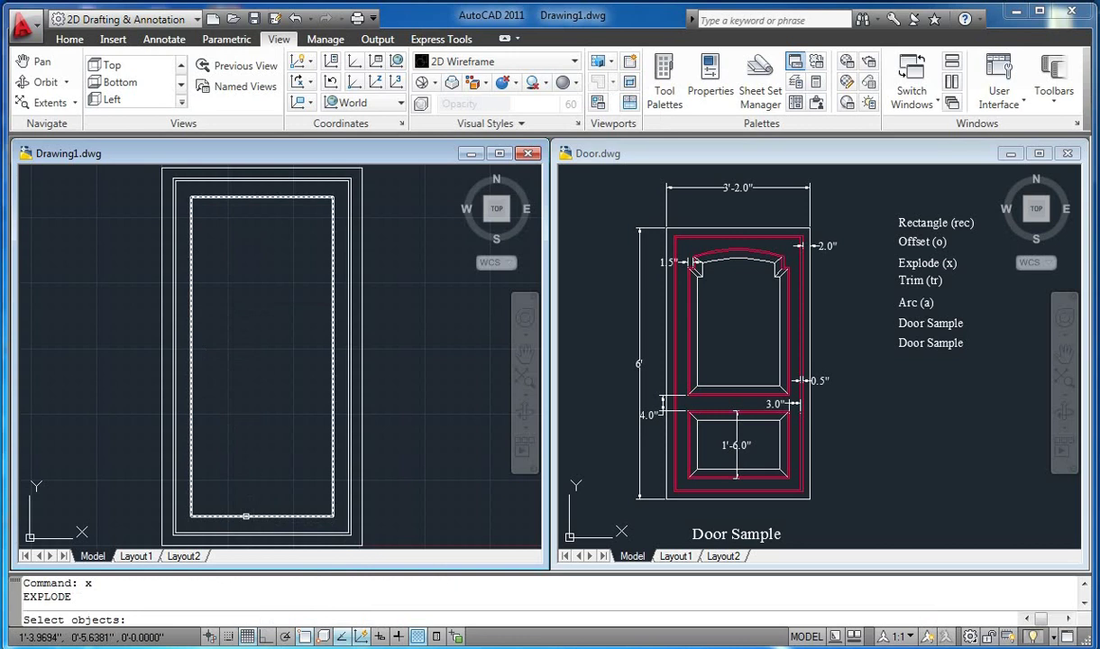
click(246, 516)
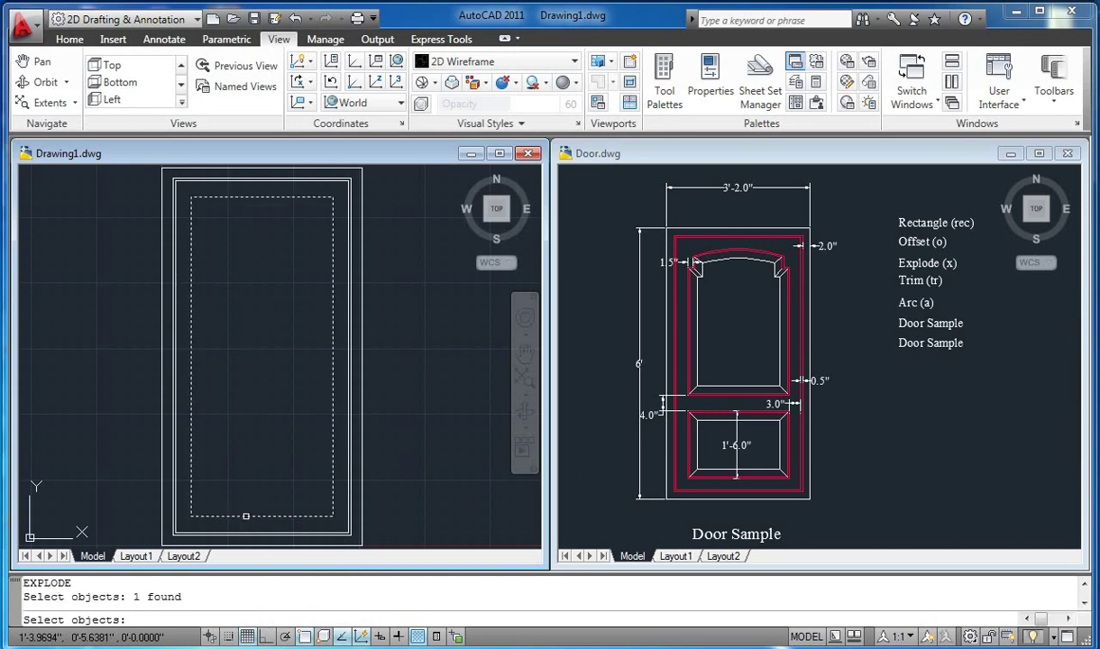
key(Return)
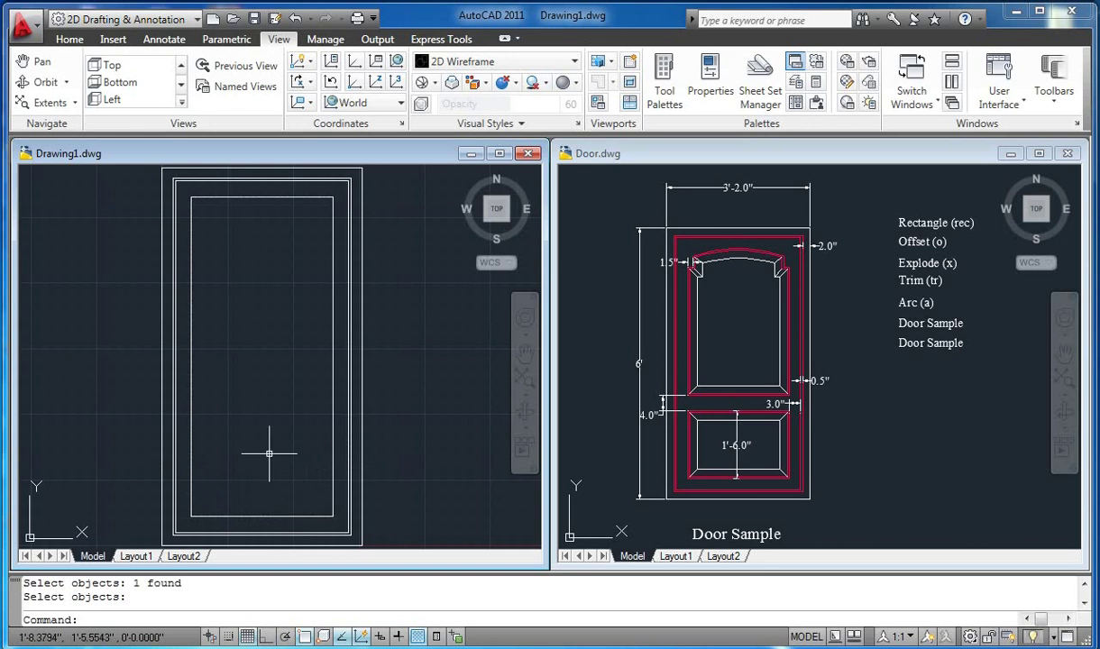
Step: Offset the bottom line of the exploded panel outline 1'6 upward
text(o)
key(Return)
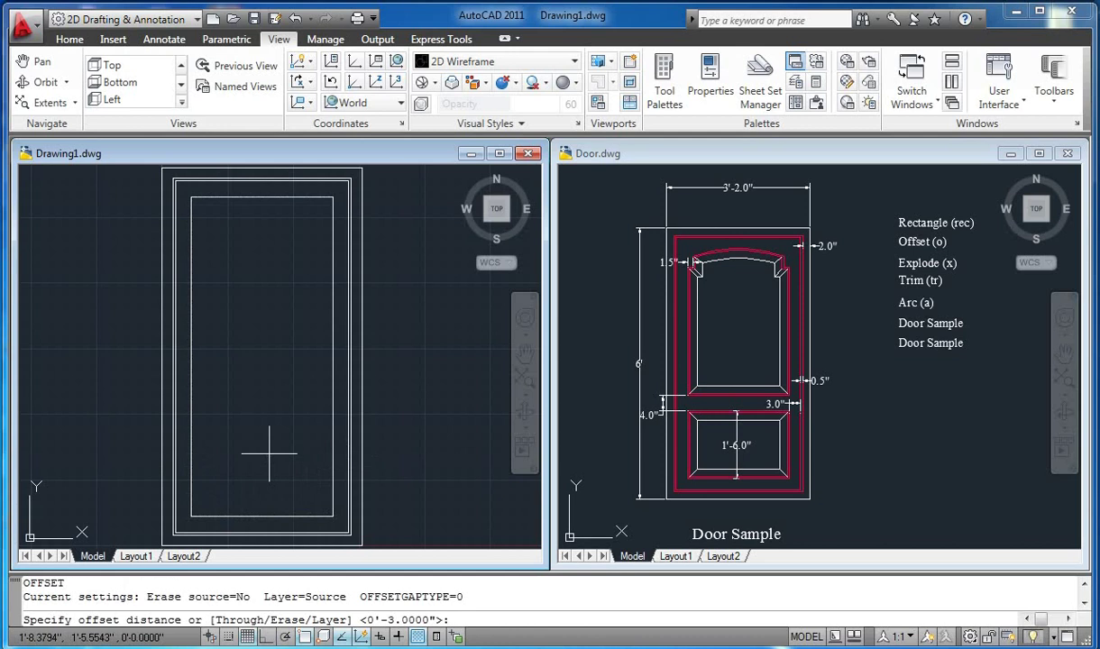
text(1'6)
key(Return)
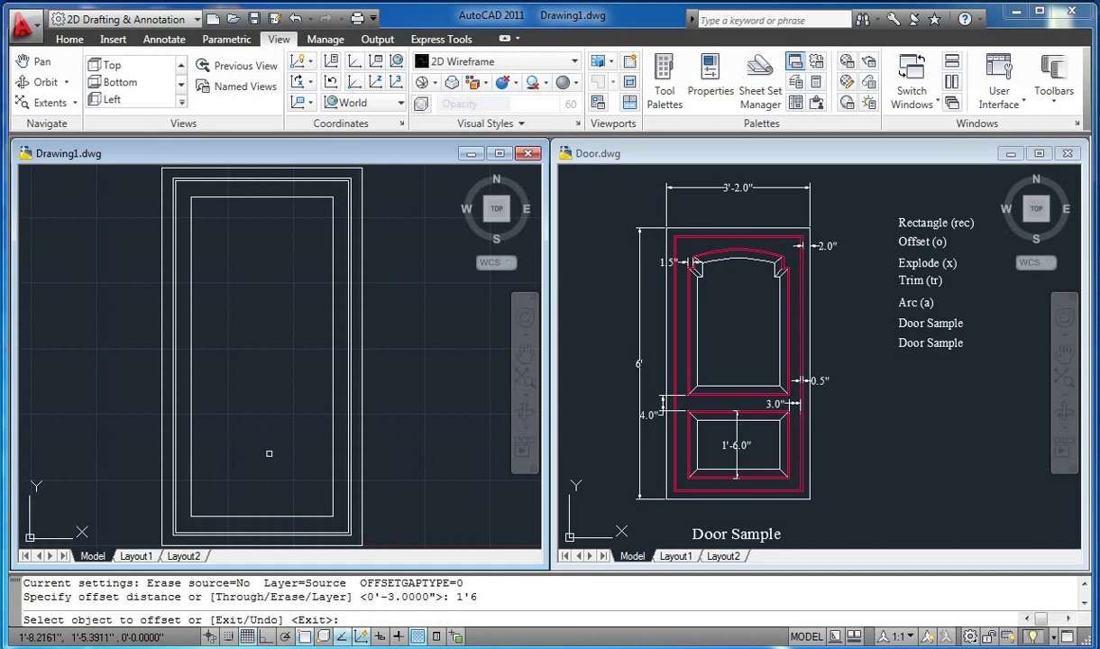
click(253, 516)
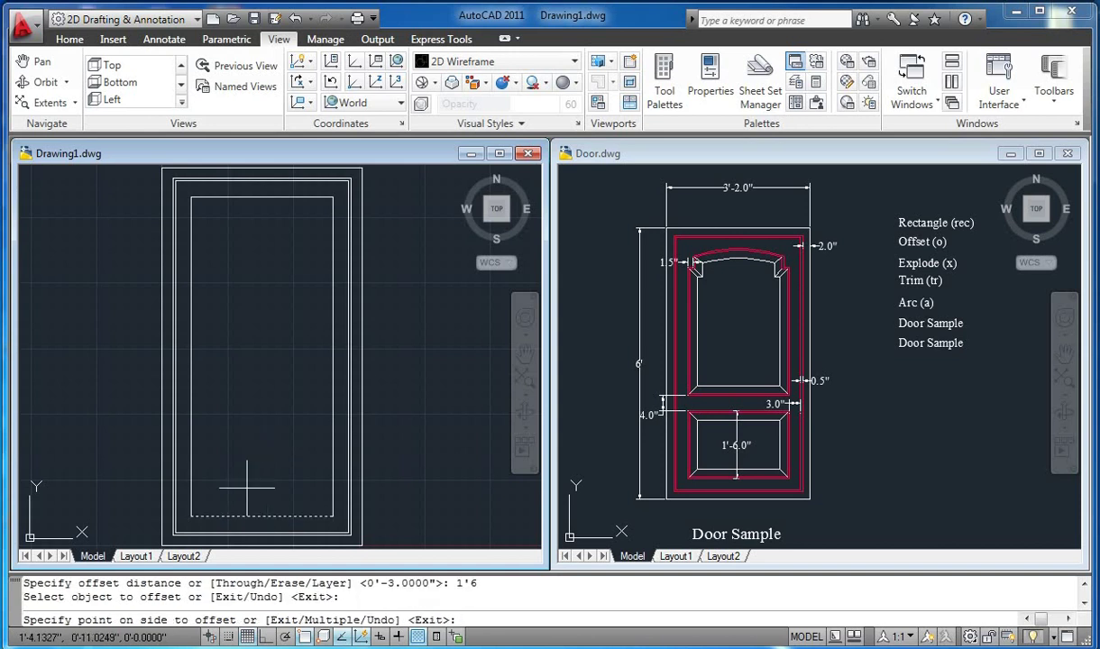
click(243, 373)
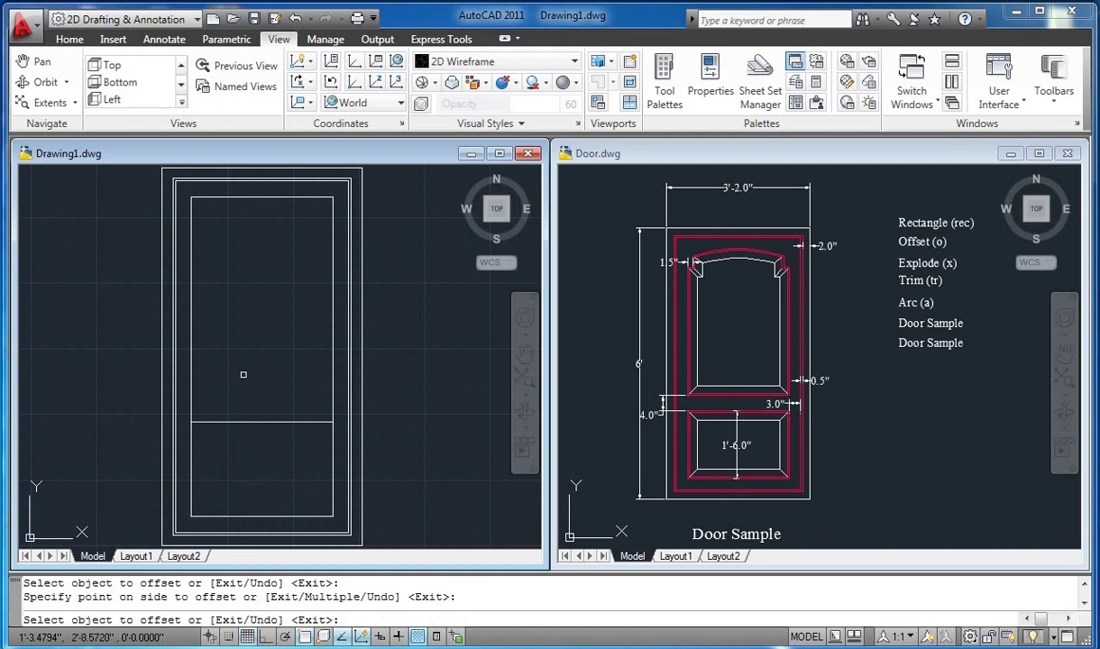
Step: Offset the horizontal line dividing the panel outline 4 inches upward
key(Return)
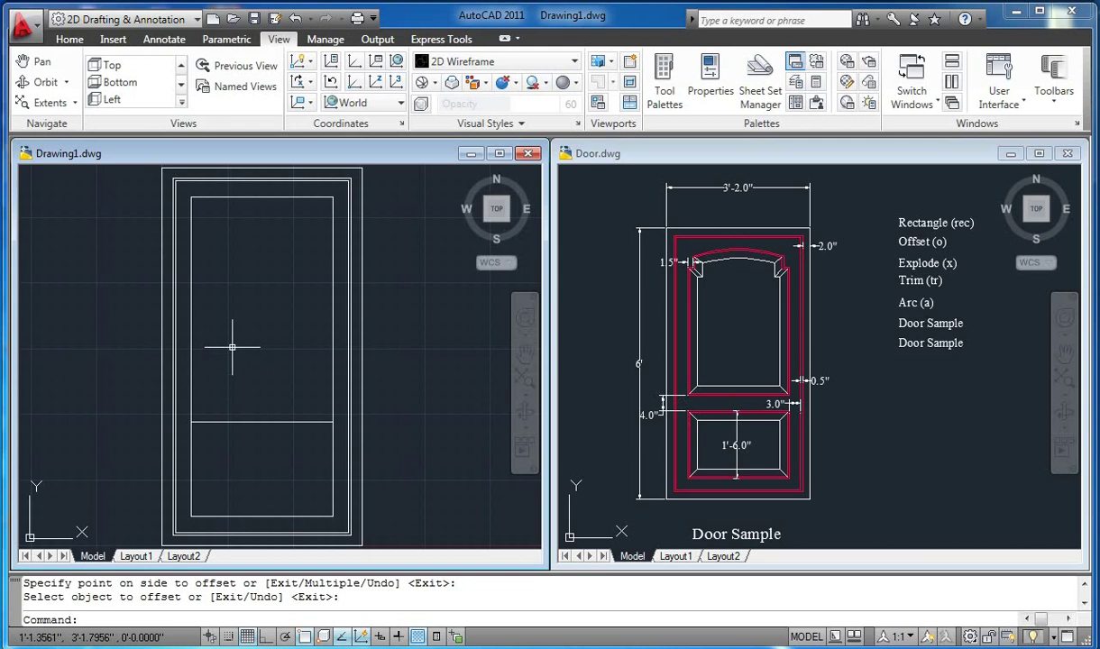
text(o)
key(Return)
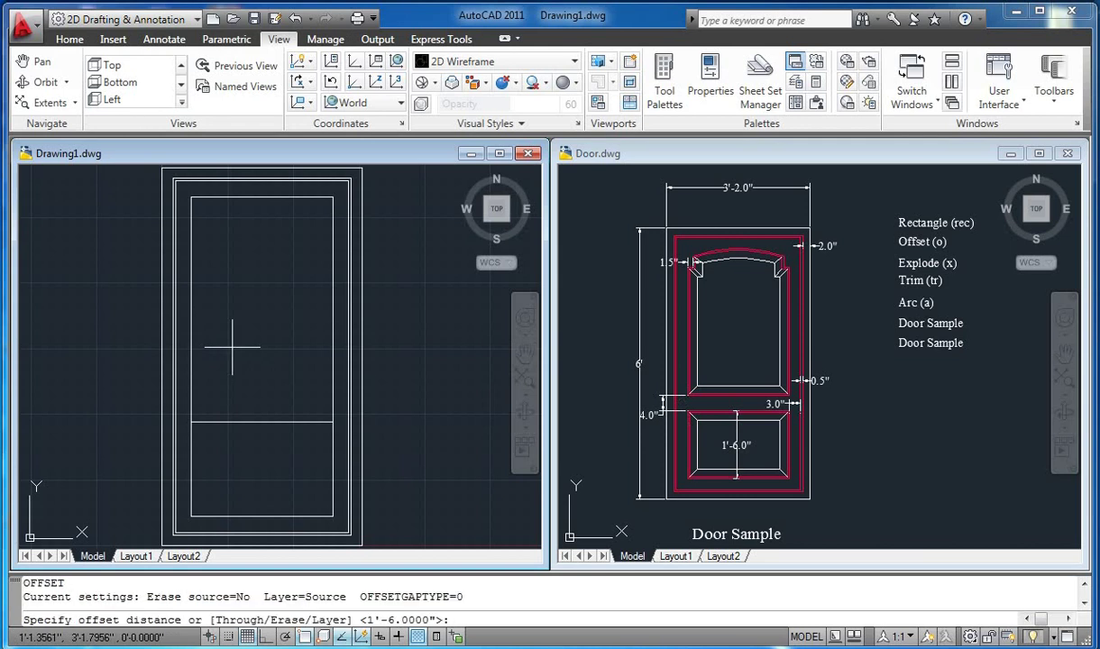
text(4)
key(Return)
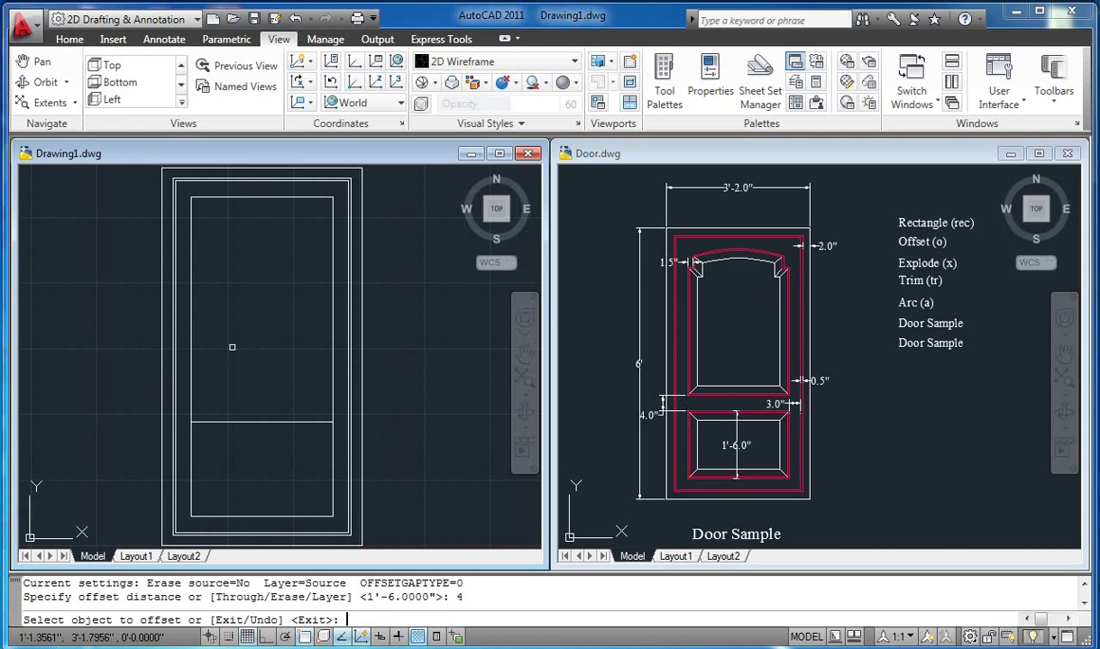
click(260, 421)
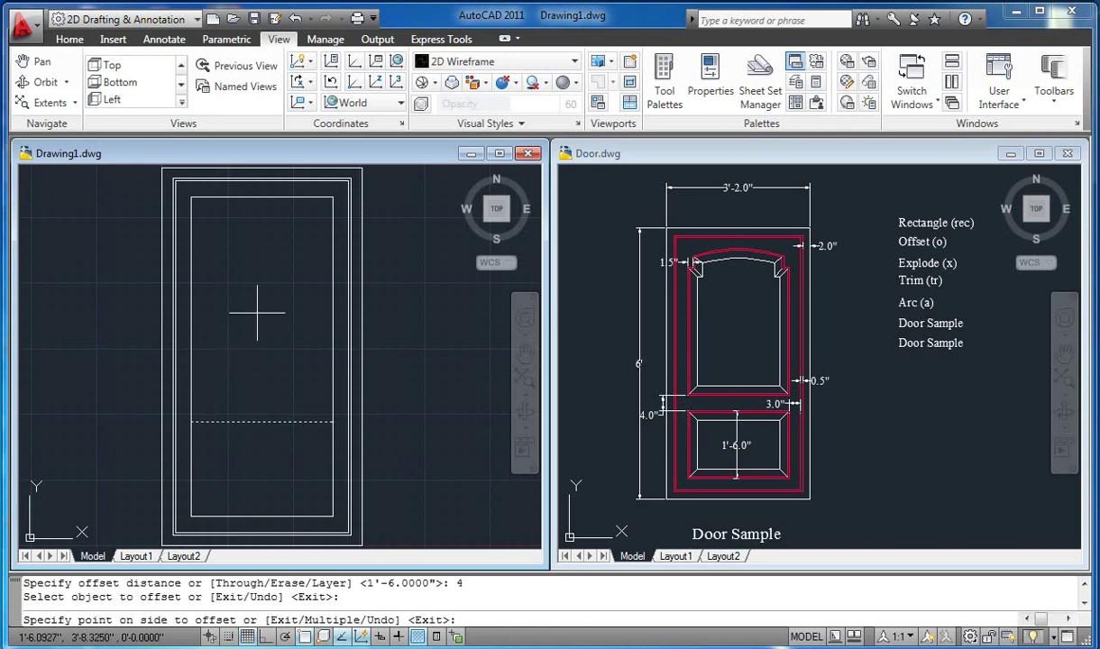
click(257, 313)
key(Return)
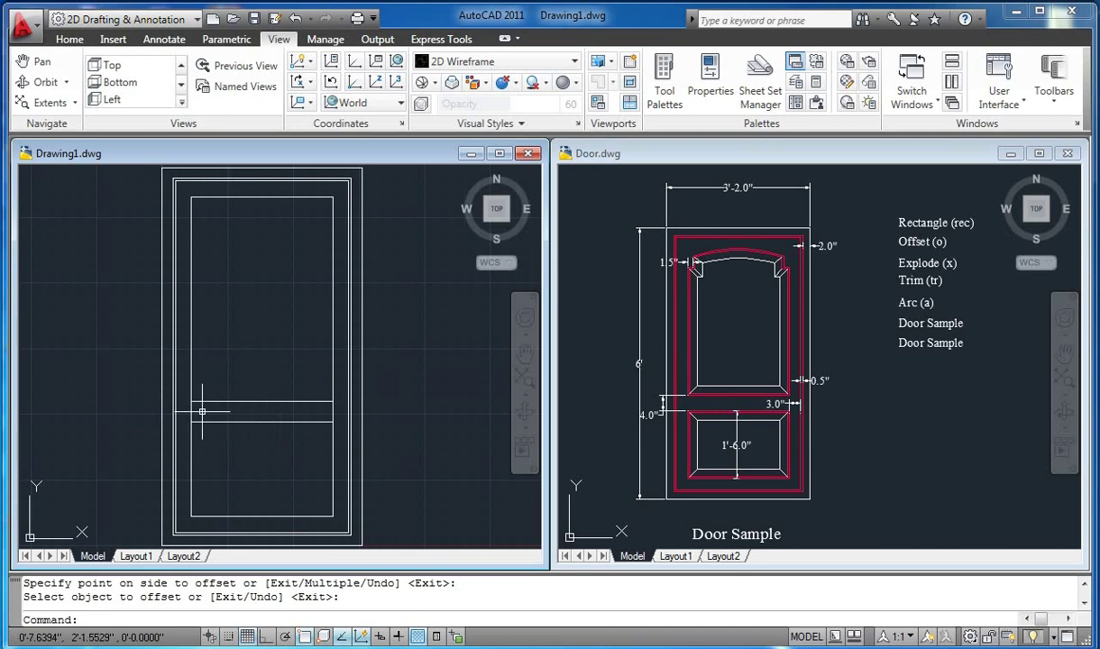
Step: Trim both side lines of the panel outline between the two dividing lines to separate the upper and lower panels
text(tr)
key(Return)
key(Return)
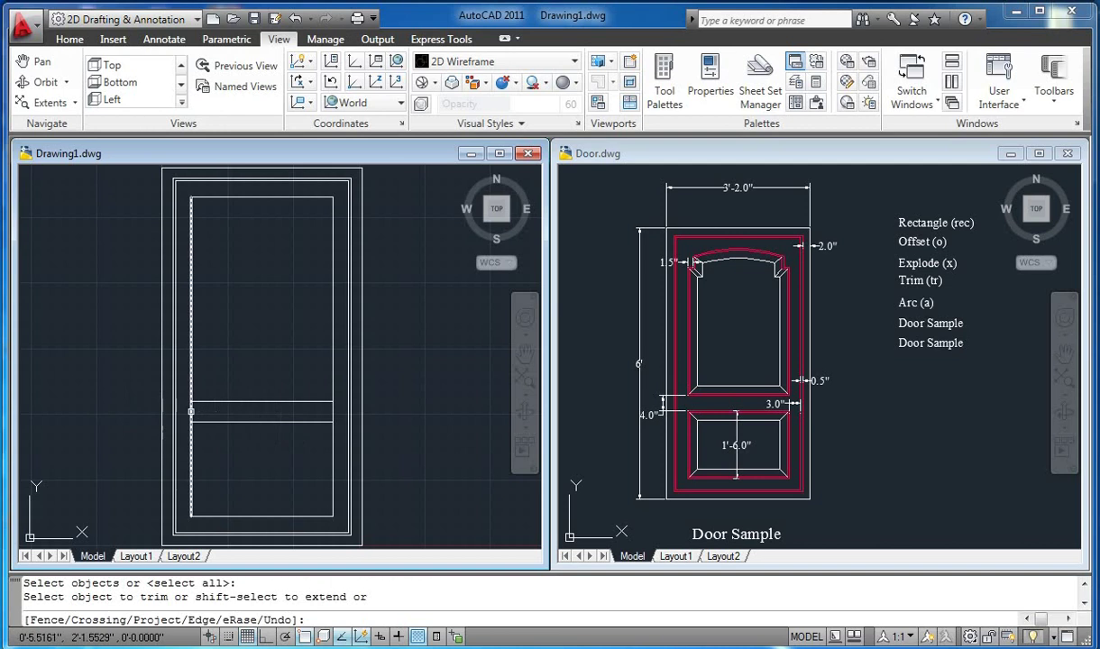
click(191, 411)
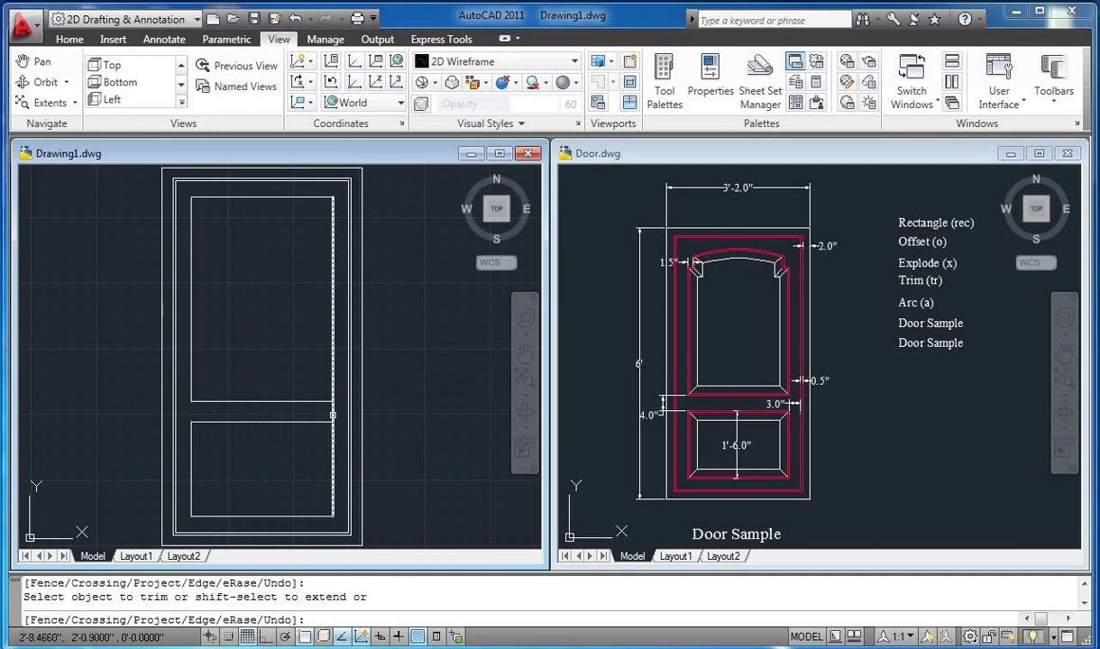
click(332, 414)
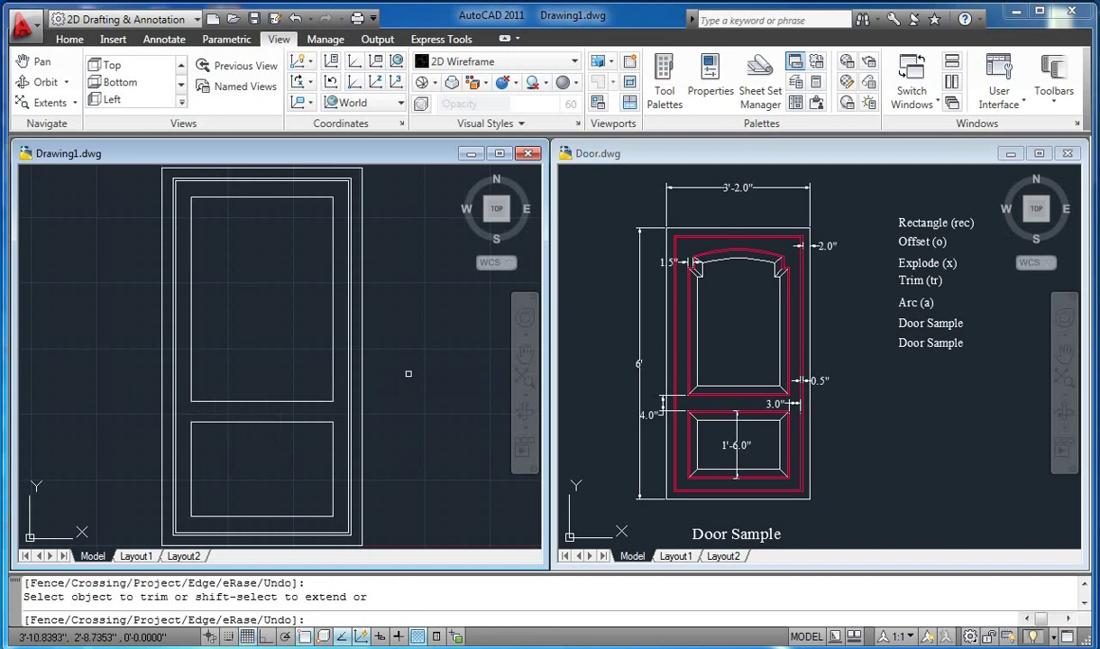
key(Return)
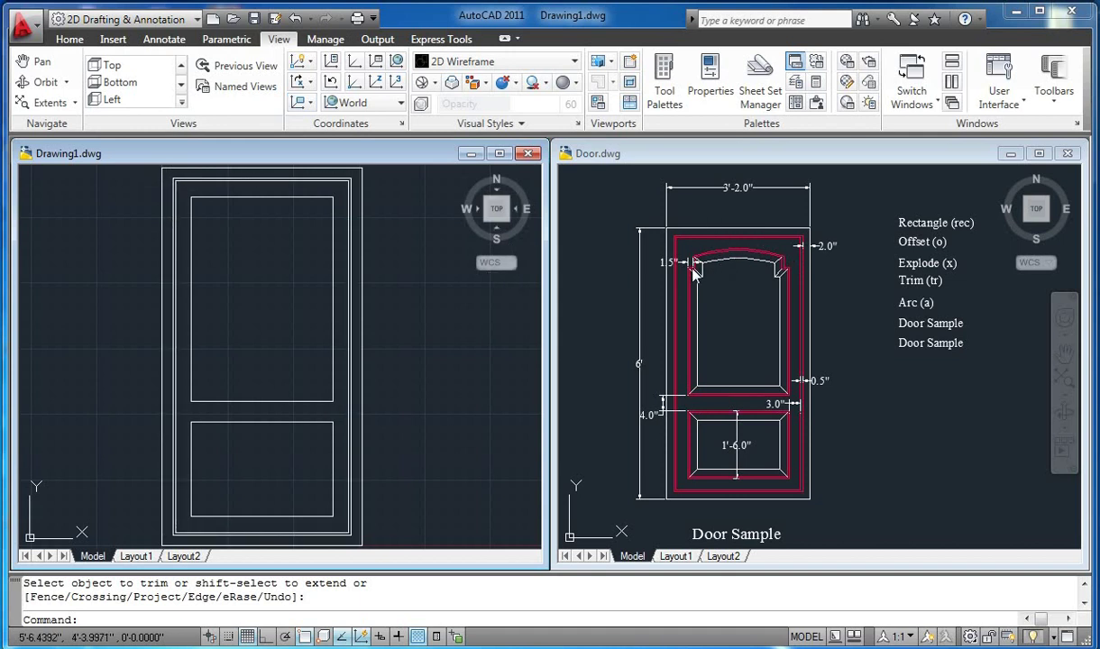
Step: Check the arched top in the Door.dwg sample and offset the upper panel's two side lines 1.5 inches inward in Drawing1
click(694, 162)
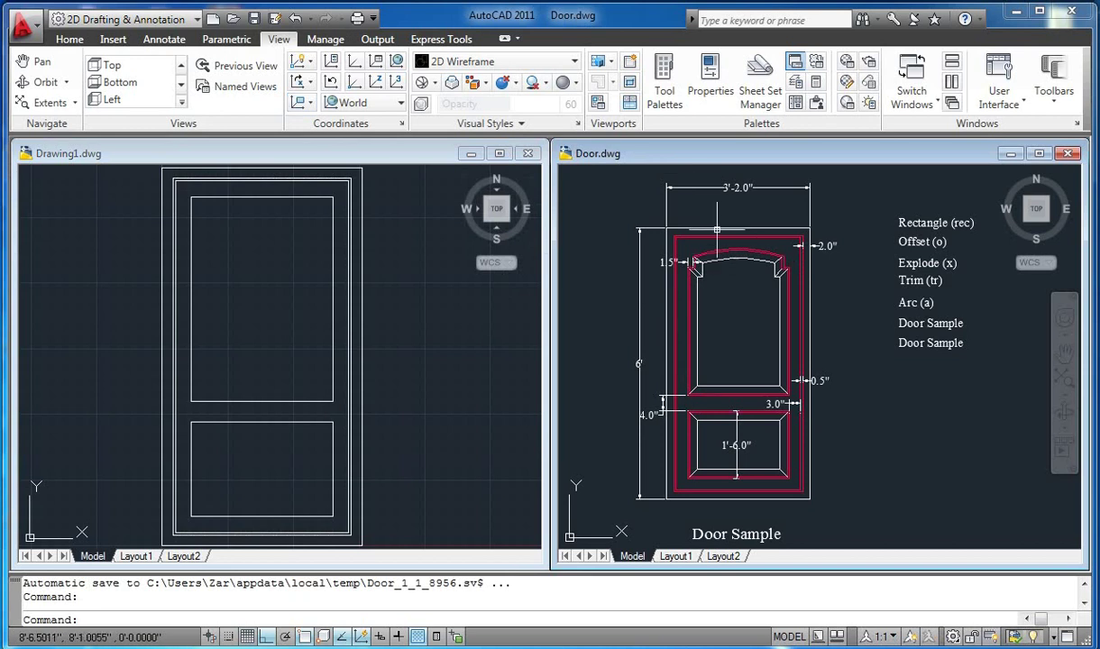
scroll(713, 254, up, 3)
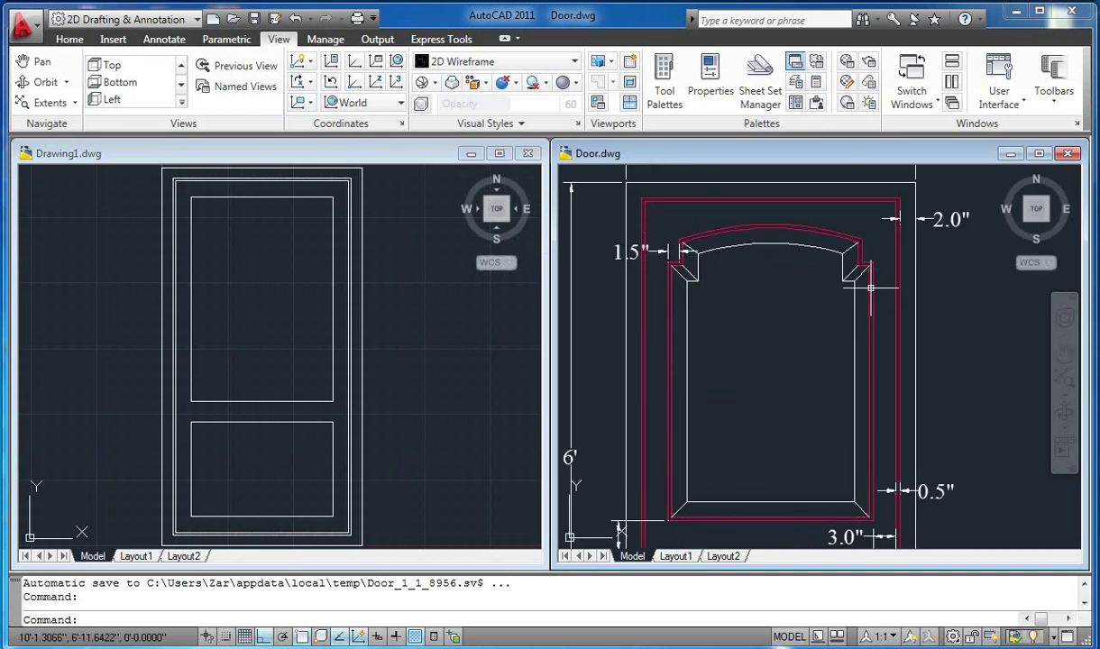
scroll(851, 273, down, 4)
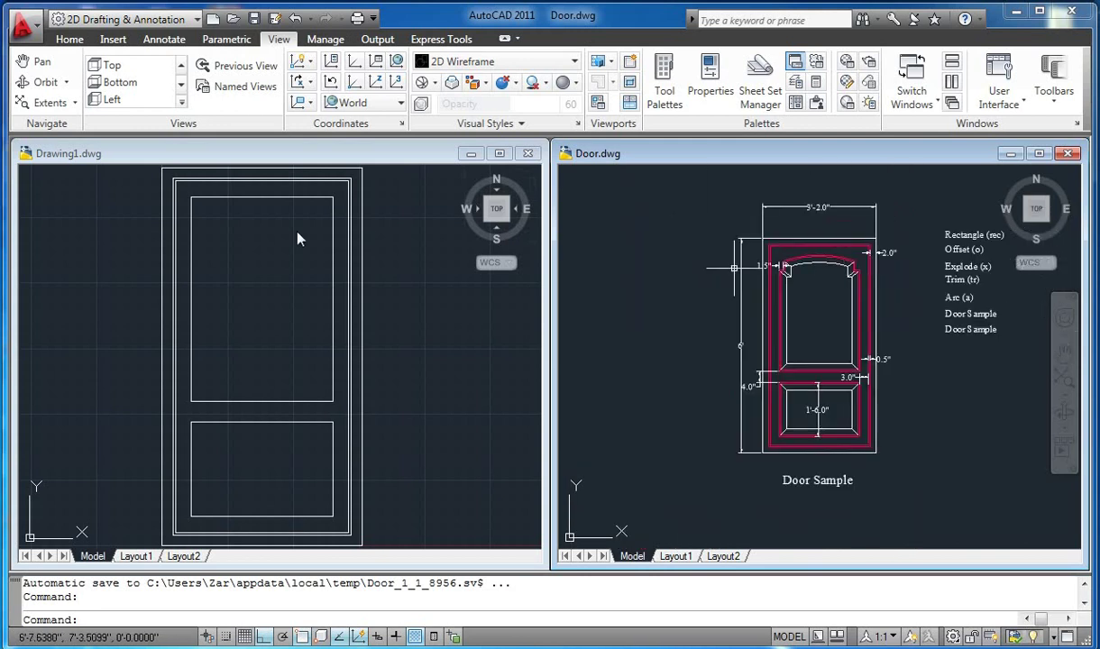
click(233, 159)
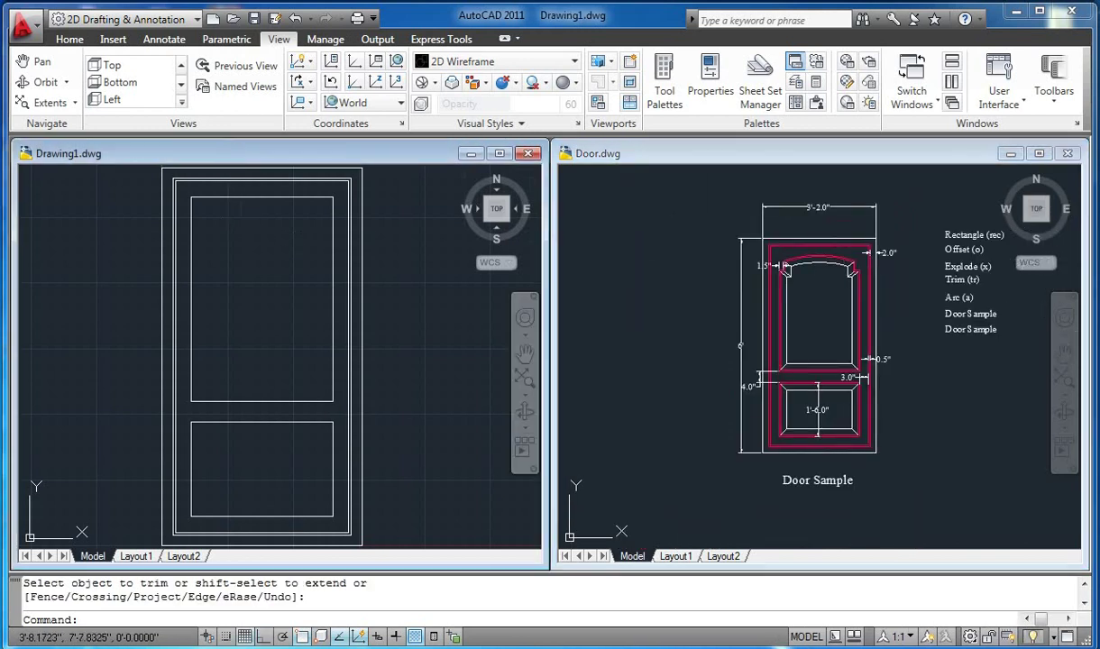
text(o)
key(Return)
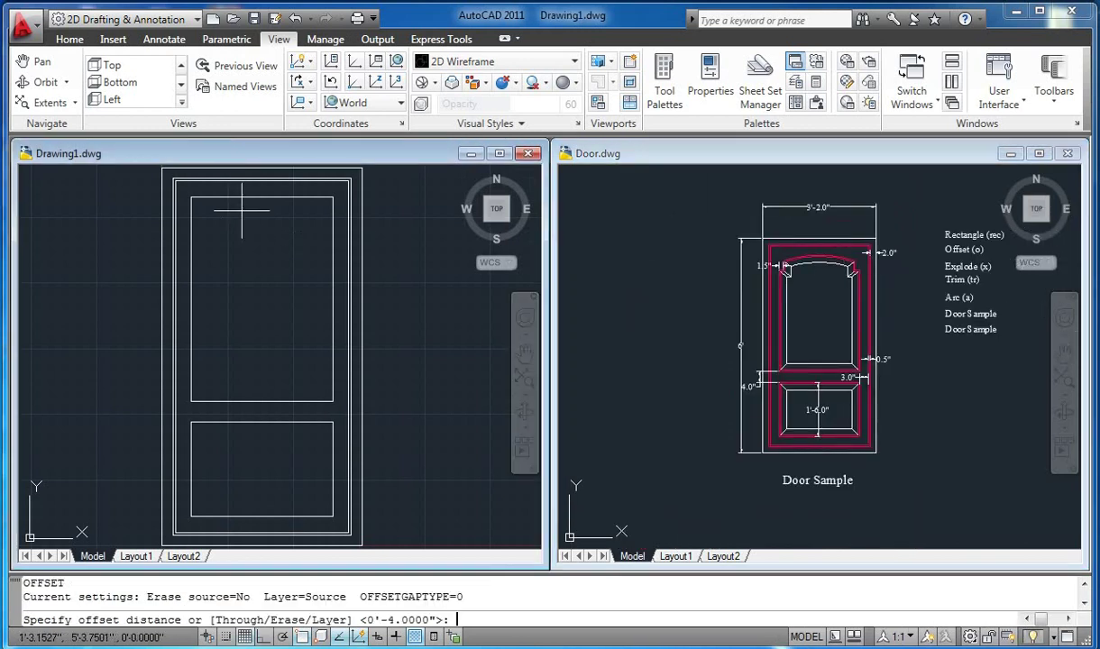
text(1.5)
key(Return)
click(192, 219)
click(212, 225)
click(332, 226)
click(276, 244)
Step: Measure the vertical edge of the notch from the arch's left end down to the shoulder in the Door.dwg sample
click(743, 151)
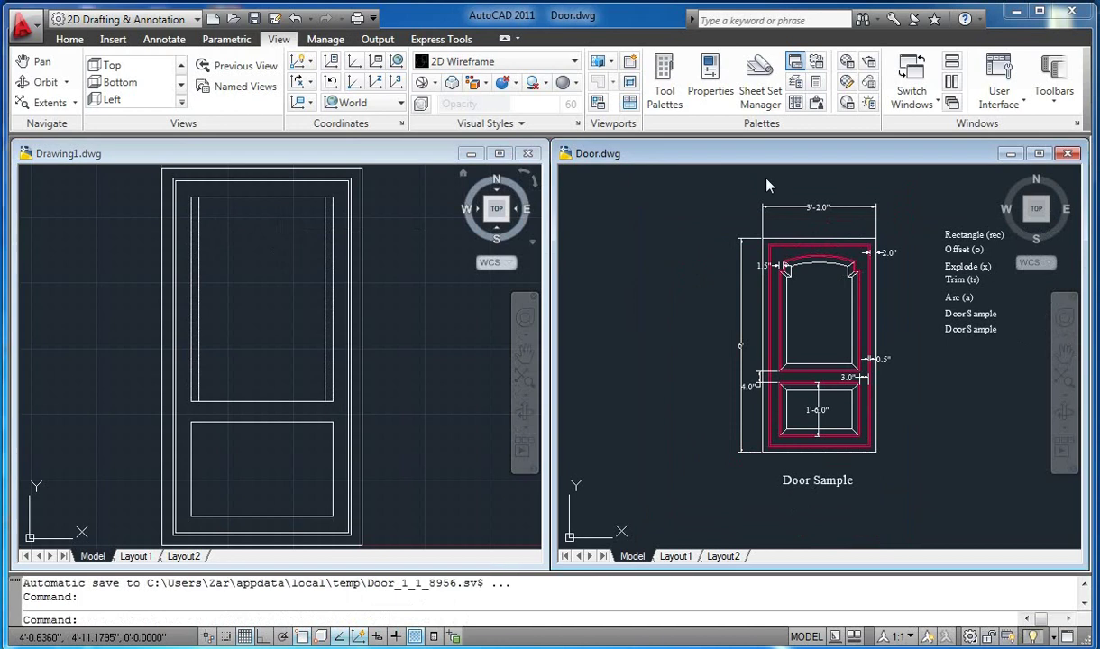
scroll(790, 266, up, 4)
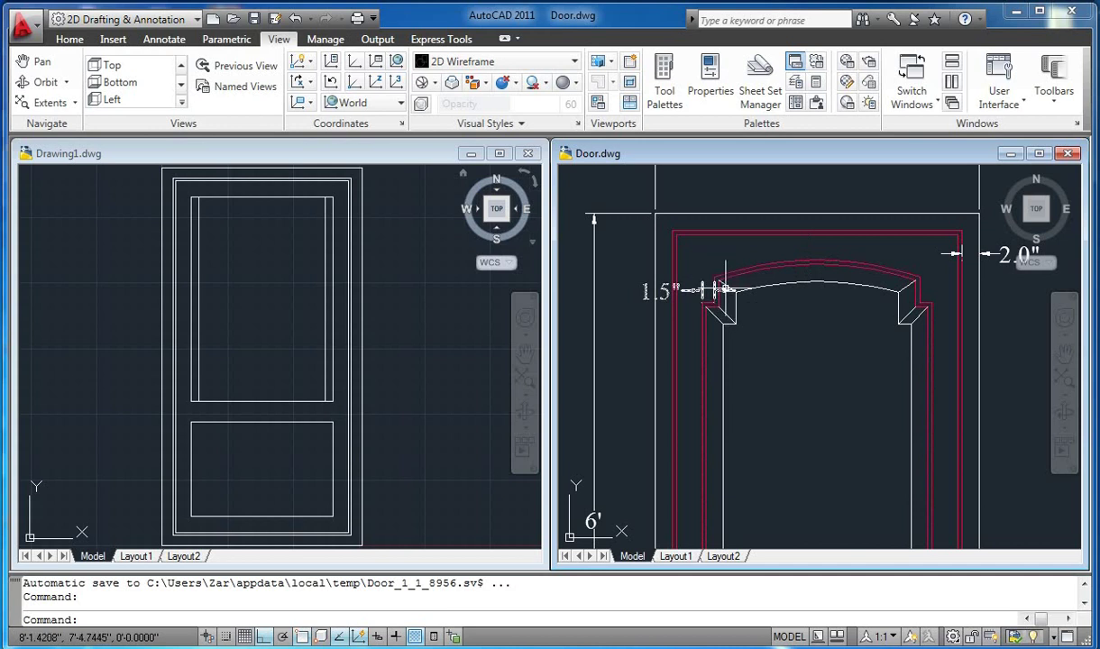
scroll(726, 289, up, 2)
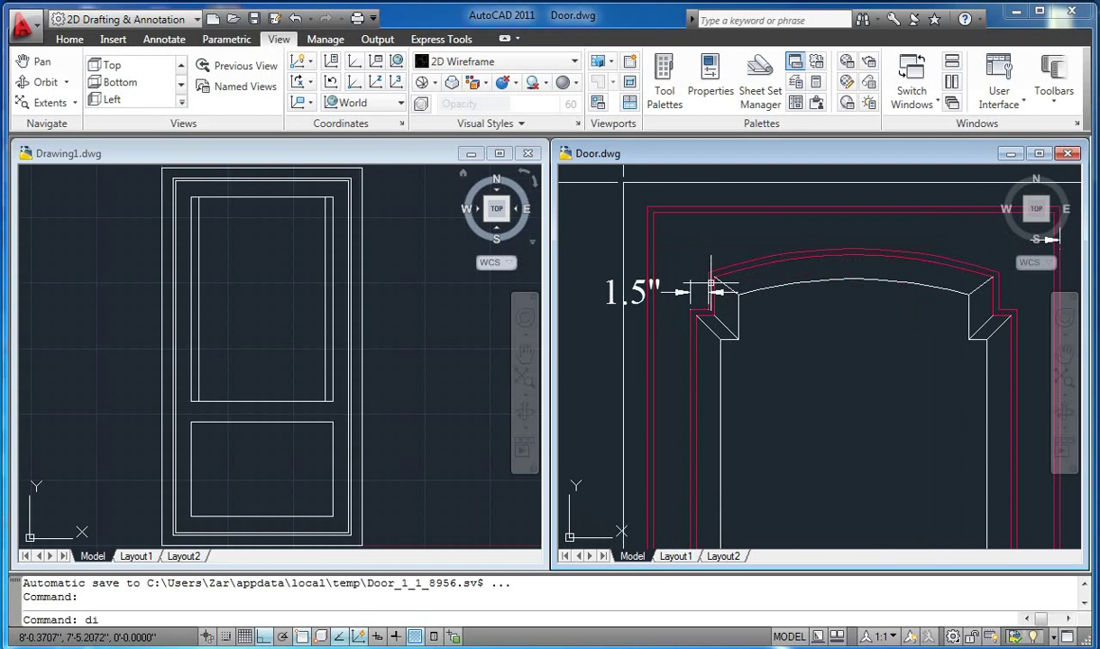
key(Return)
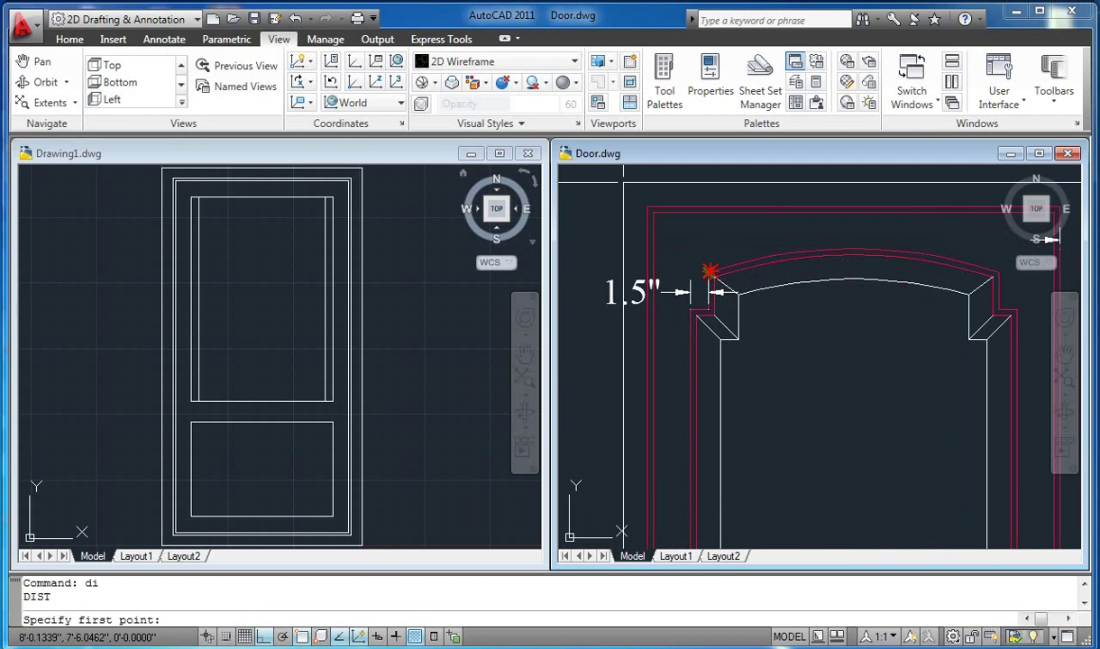
click(708, 270)
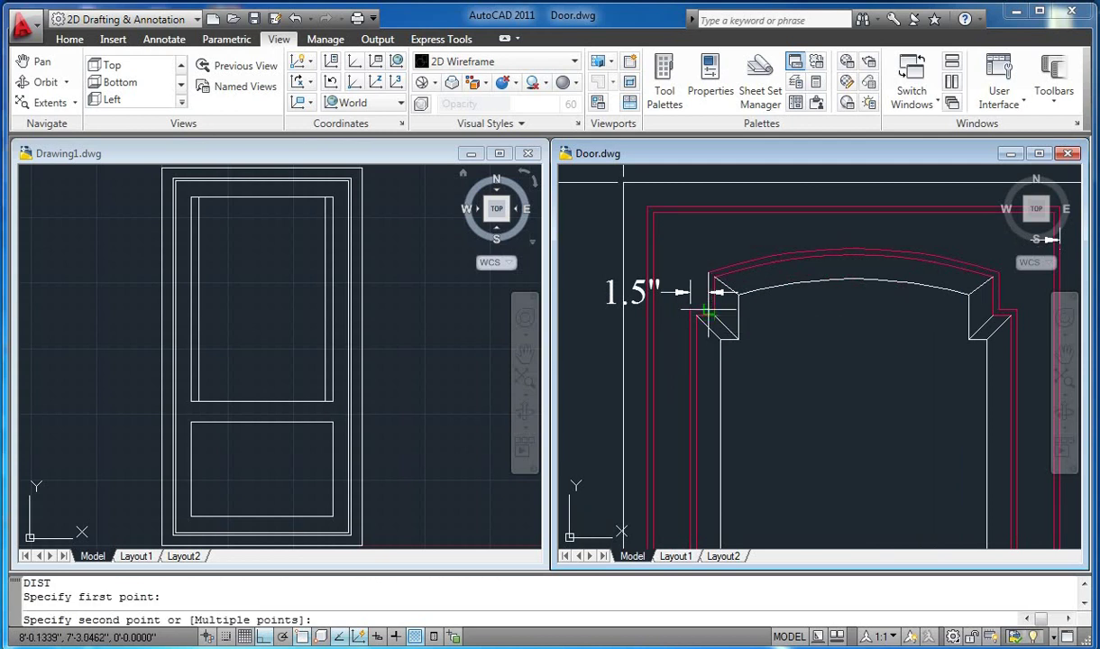
click(708, 312)
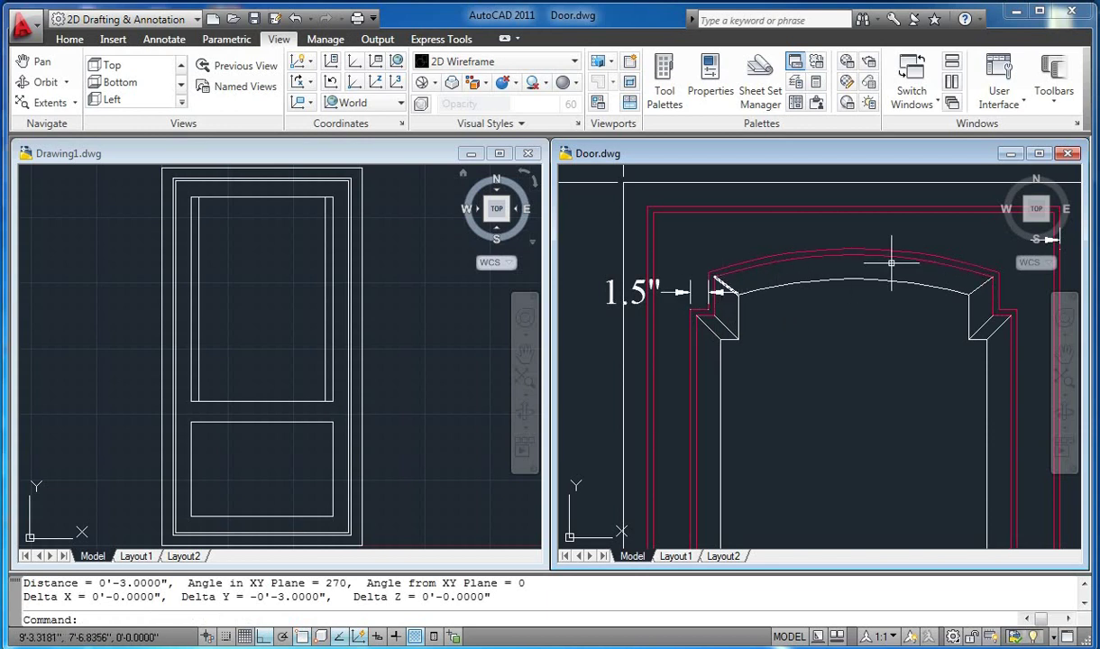
scroll(856, 261, down, 6)
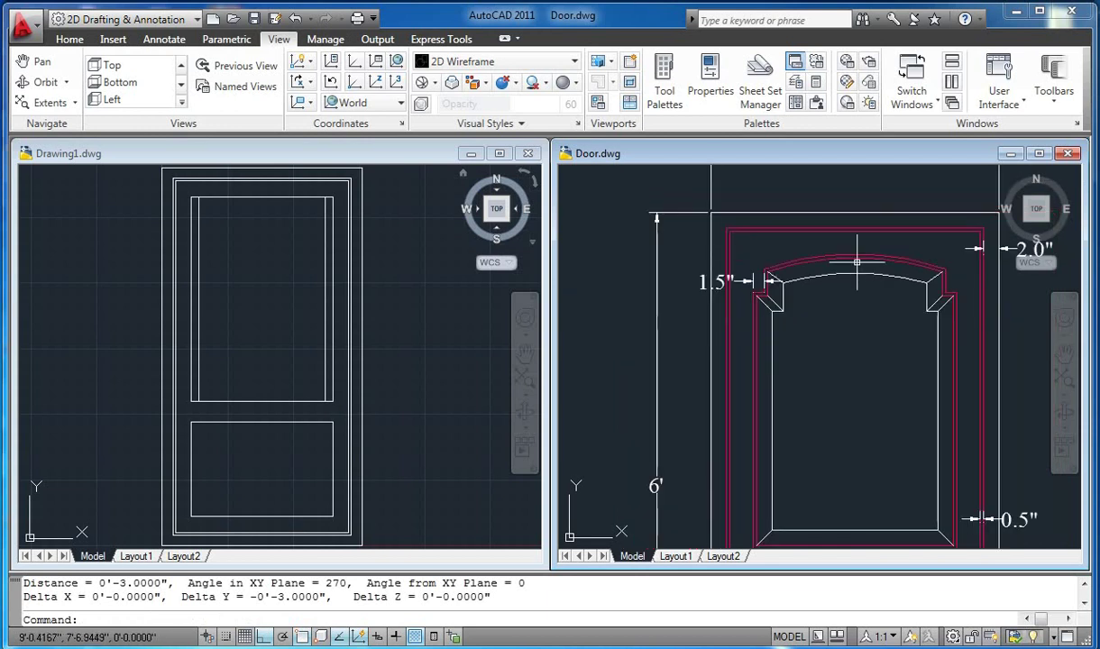
scroll(859, 261, up, 3)
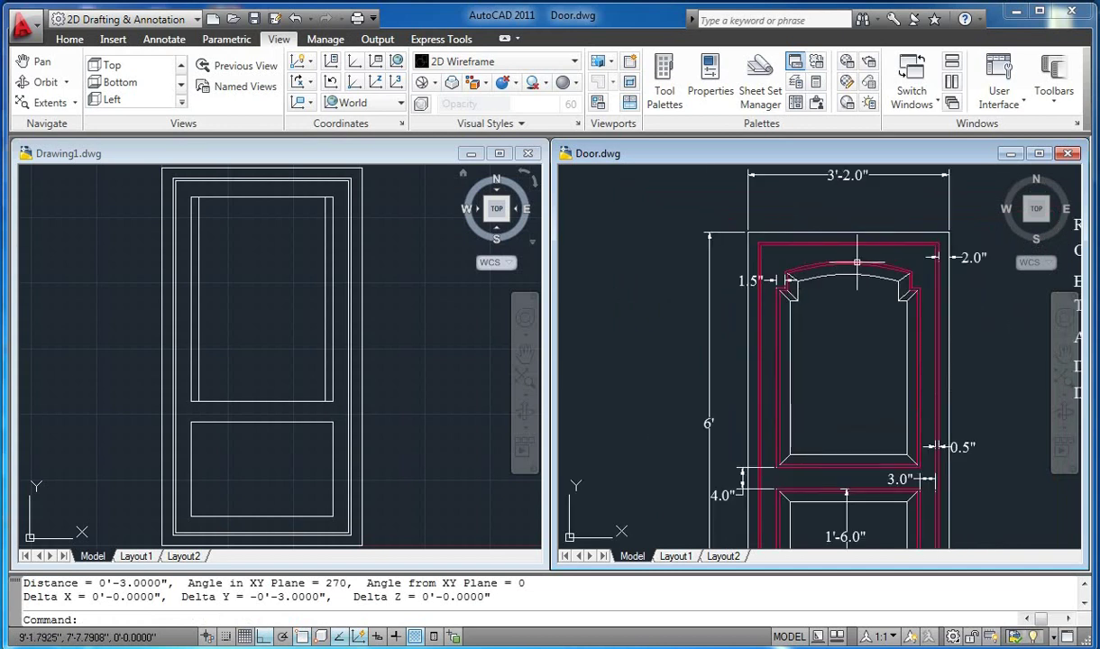
Step: Offset the upper panel's top line 2 inches downward in Drawing1
click(255, 167)
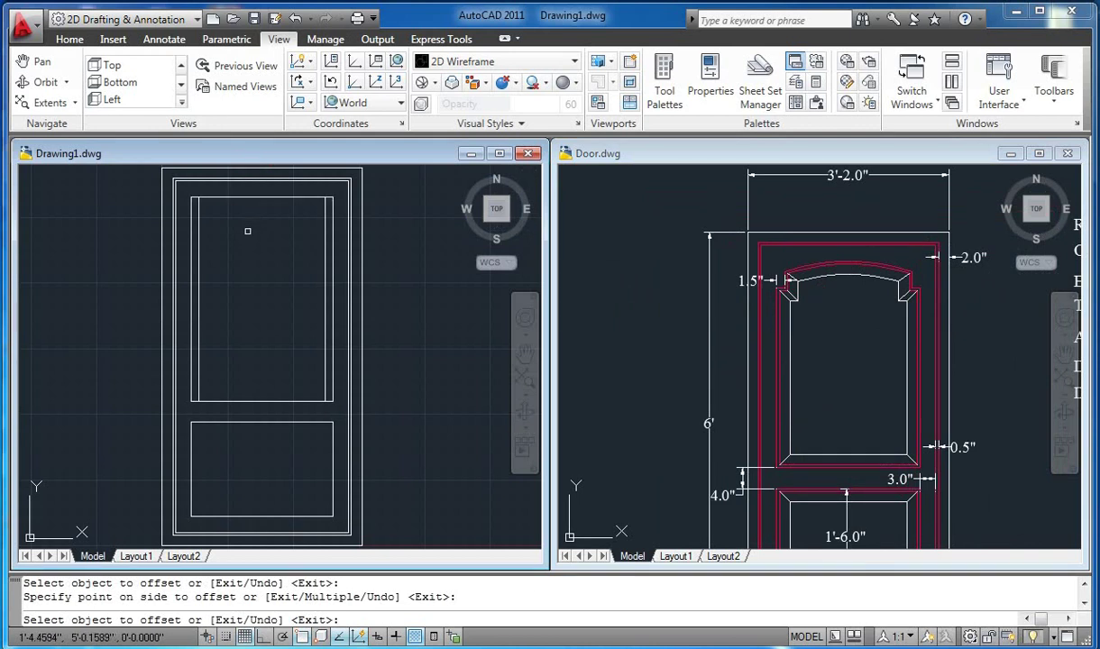
key(Return)
text(o)
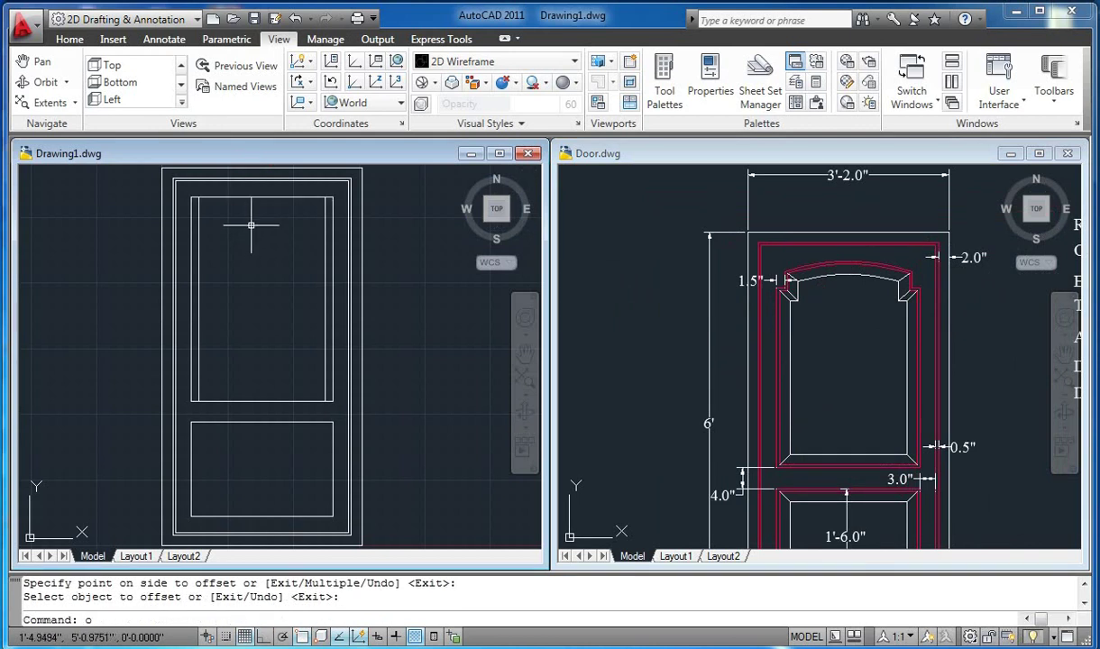
key(Return)
text(2)
key(Return)
click(253, 197)
click(252, 226)
key(Return)
Step: Offset the line just below the upper panel's top edge 3 inches downward
key(Return)
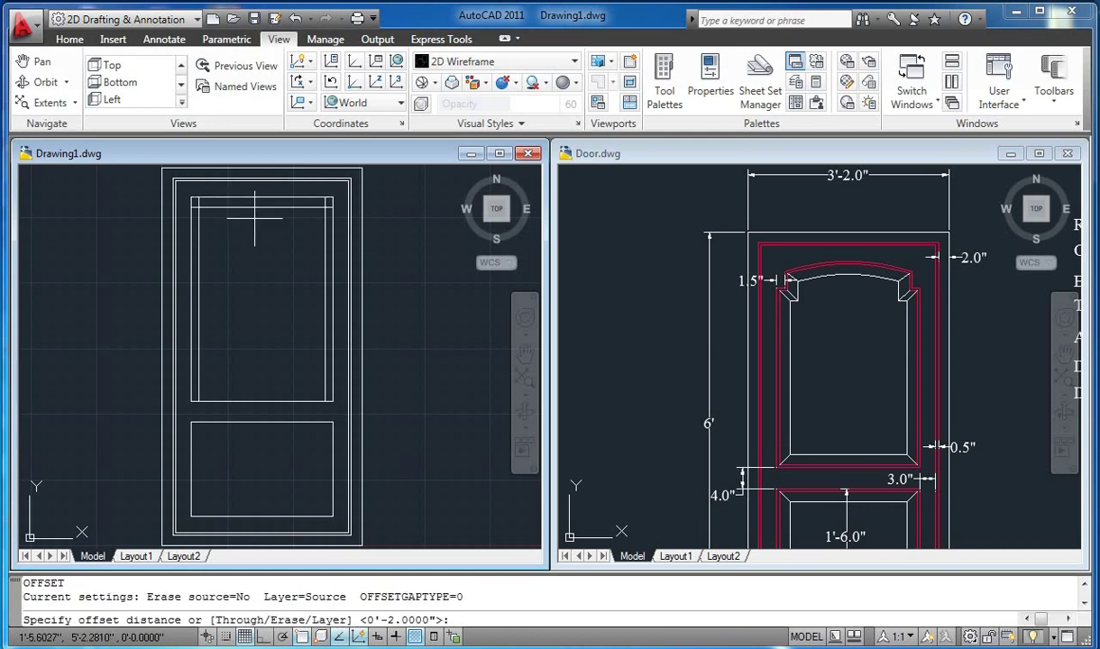
text(3)
key(Return)
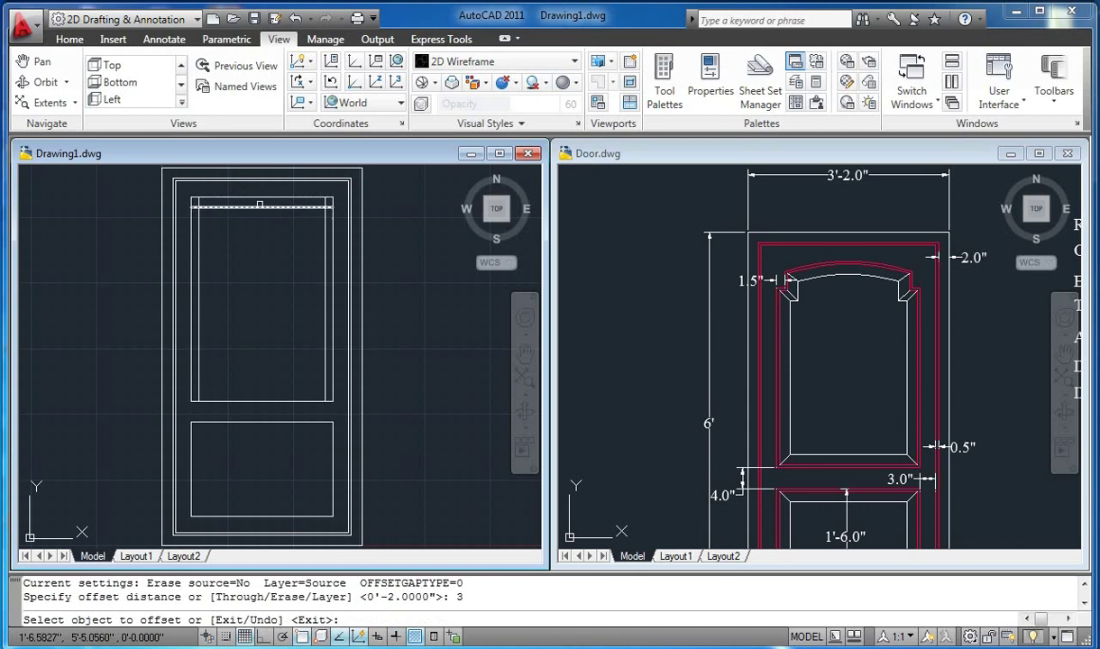
click(259, 200)
click(250, 265)
key(Return)
Step: Draw a three-point arc between the inner side lines' intersections with the 2-inch offset line, passing through the top line's midpoint
scroll(227, 208, up, 2)
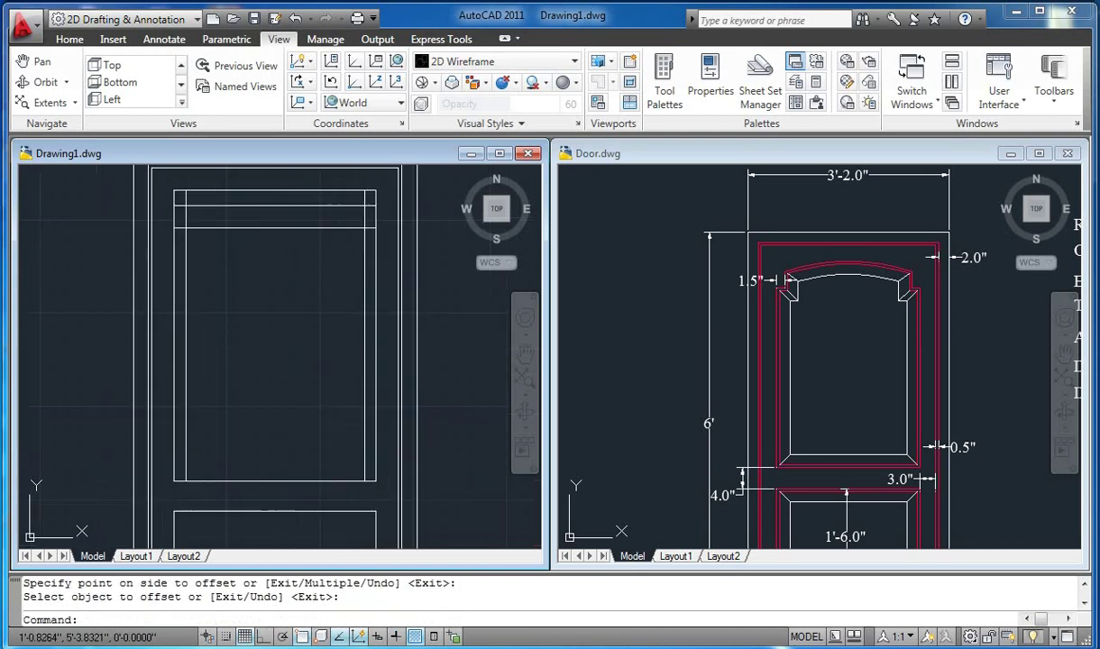
middle_drag(227, 208, 233, 226)
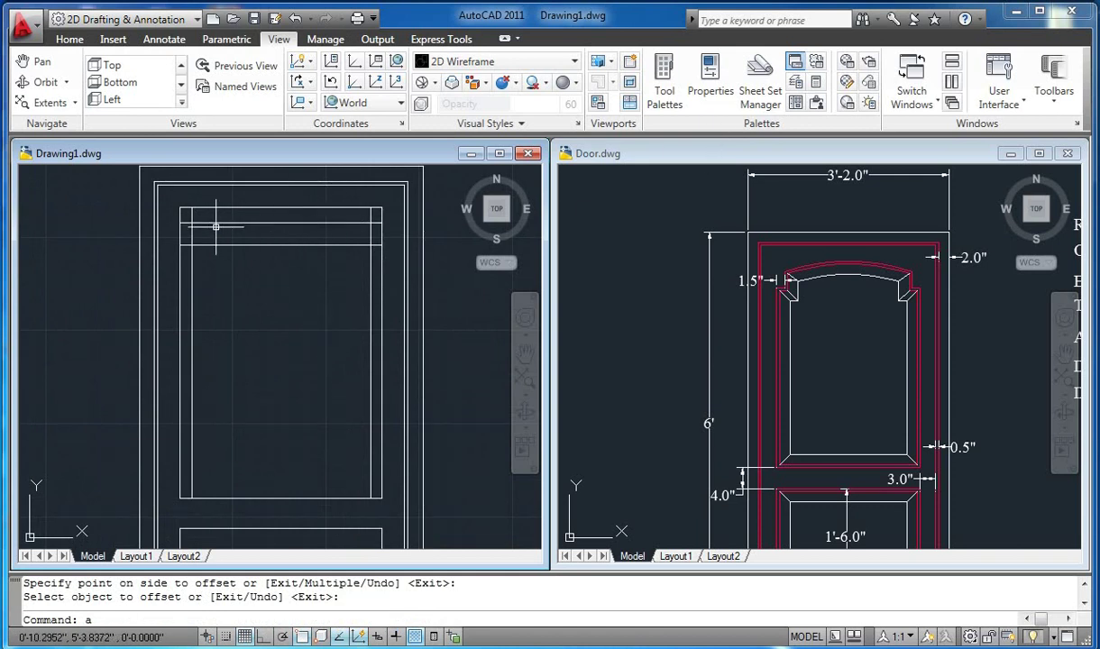
key(Return)
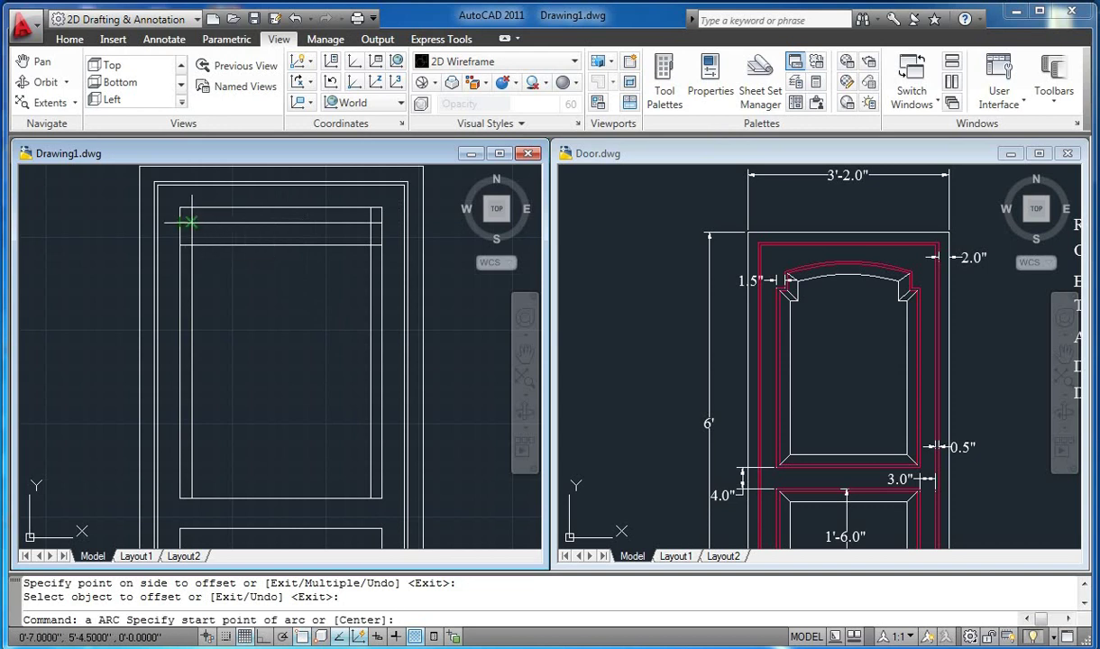
click(191, 222)
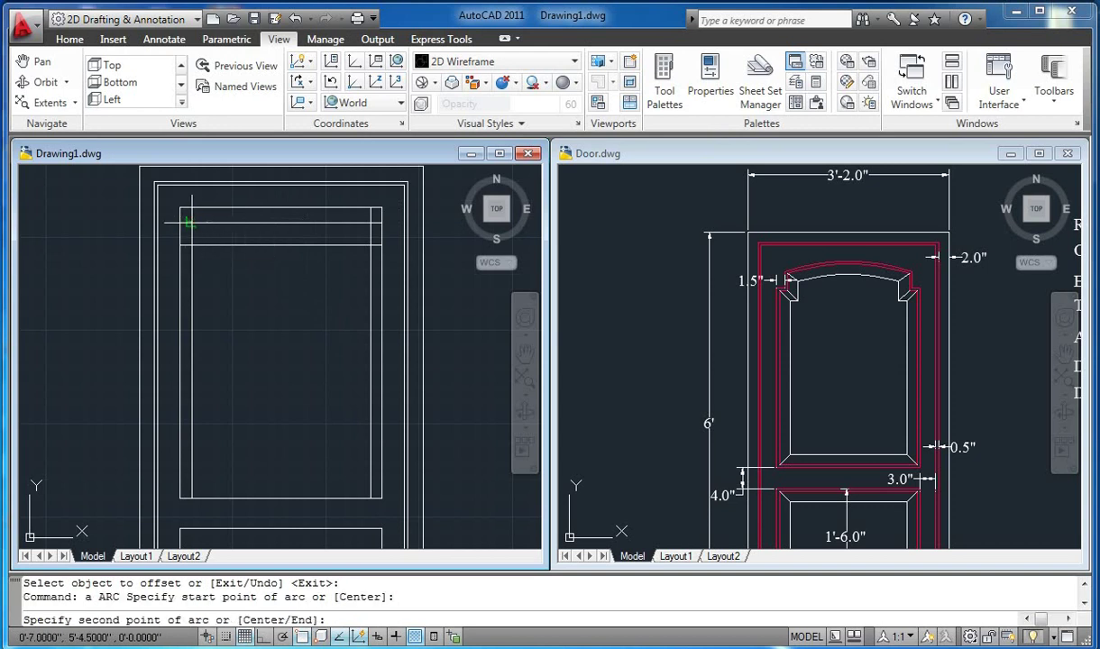
click(281, 210)
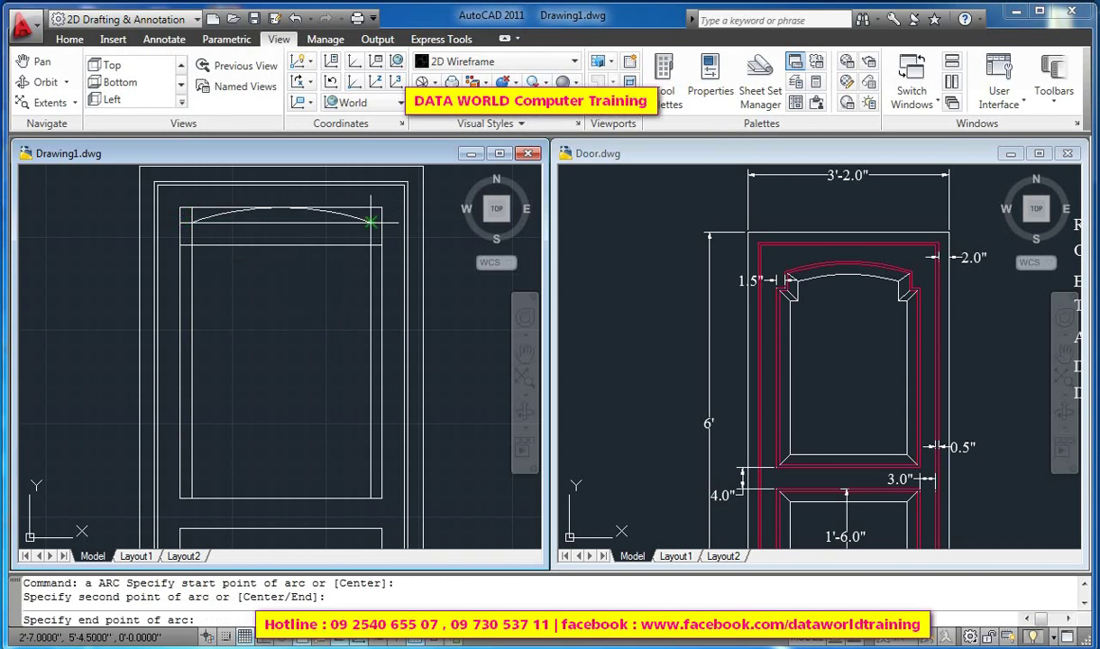
click(370, 222)
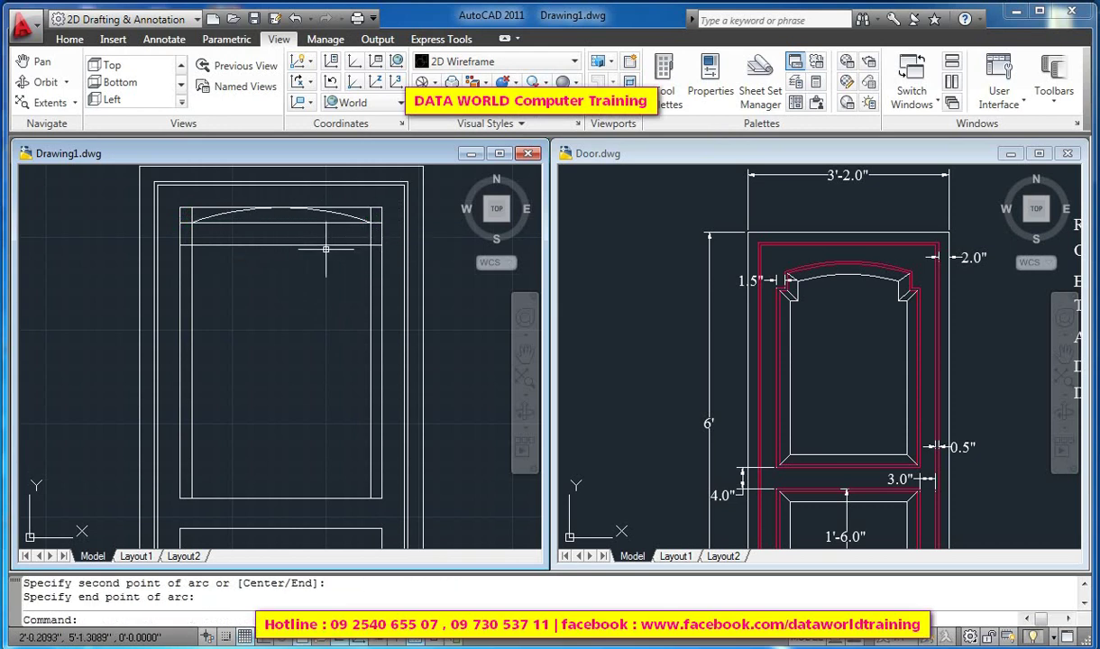
Step: Erase the upper panel's straight top line above the arc
click(356, 208)
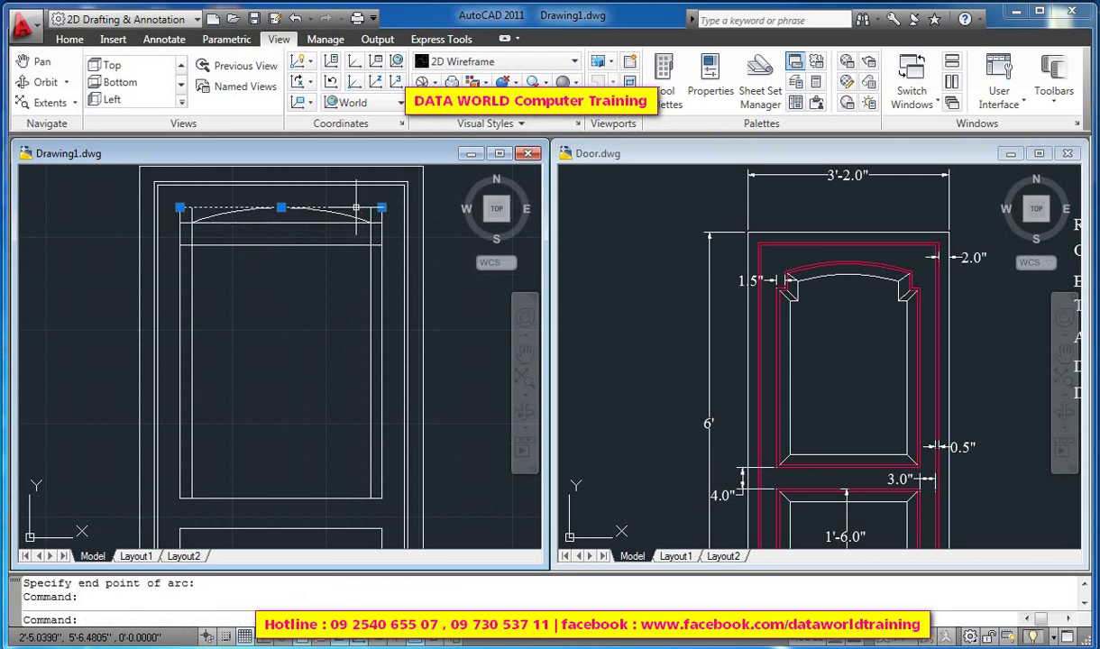
text(e)
key(Return)
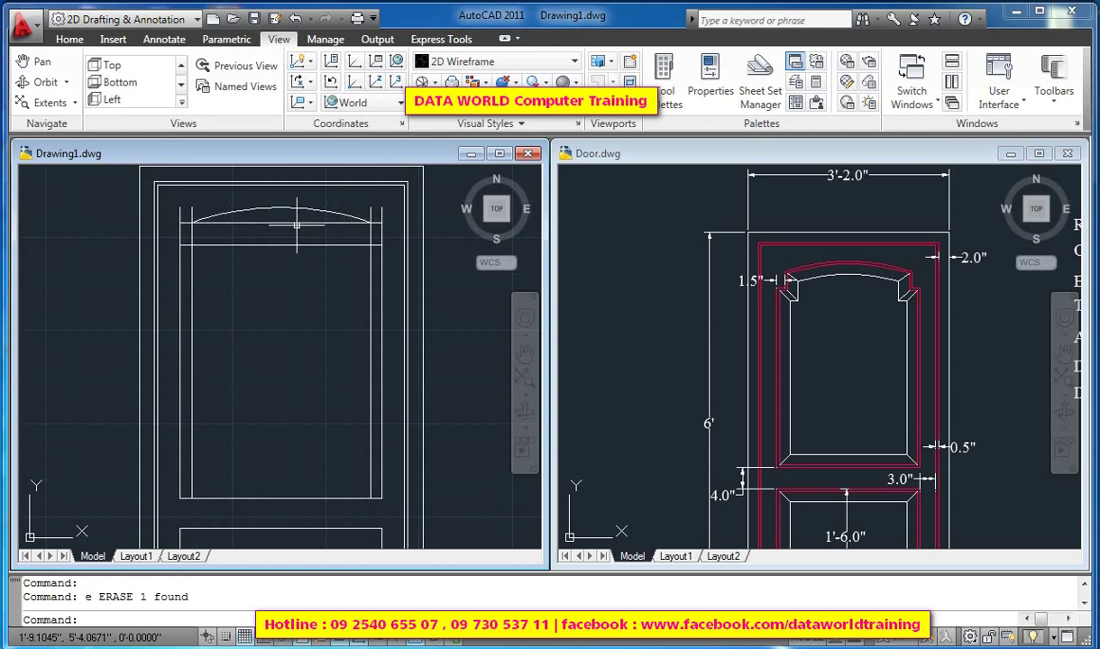
Step: Trim the outer side lines and the ends of the upper horizontal line that project outside the upper panel's arch corners
text(tr)
key(Return)
key(Return)
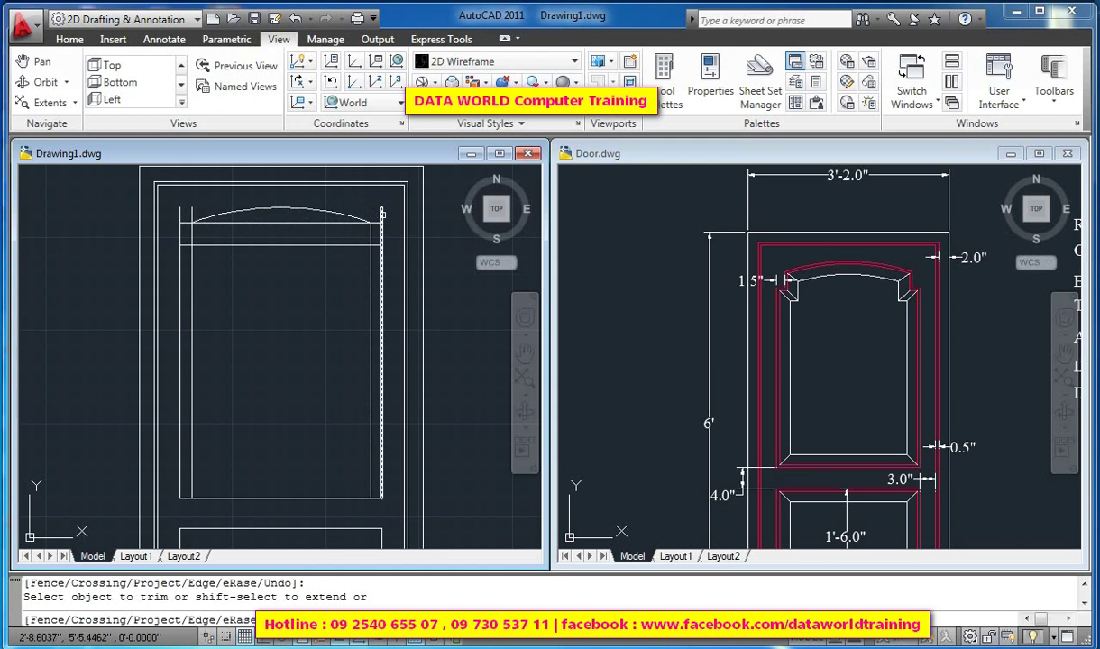
click(382, 215)
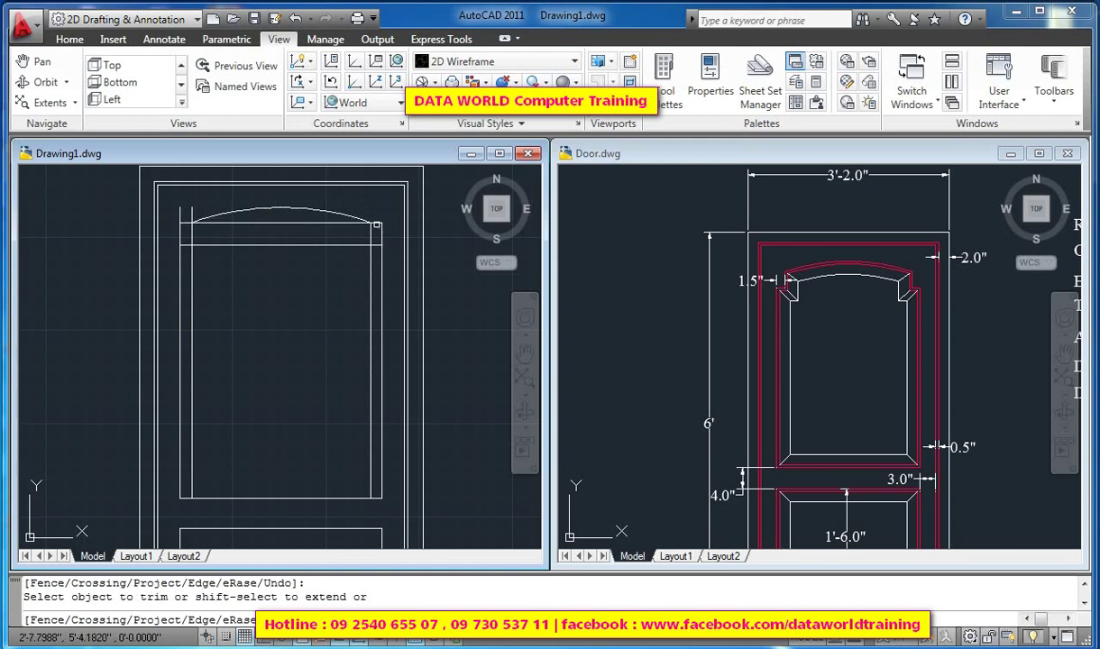
click(377, 224)
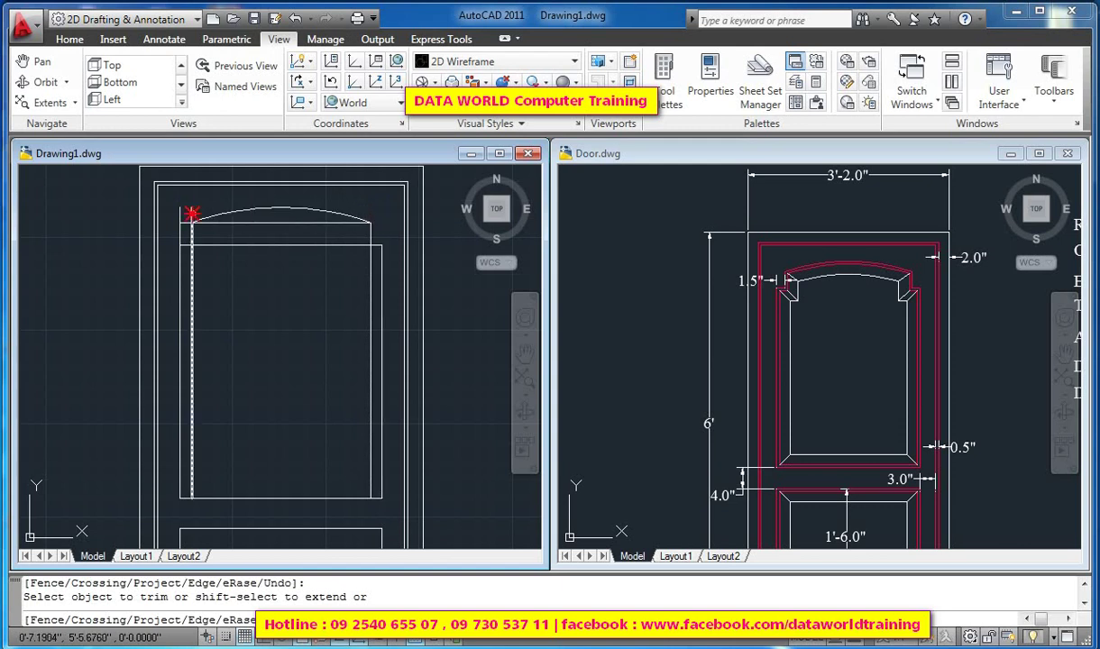
click(185, 223)
click(181, 232)
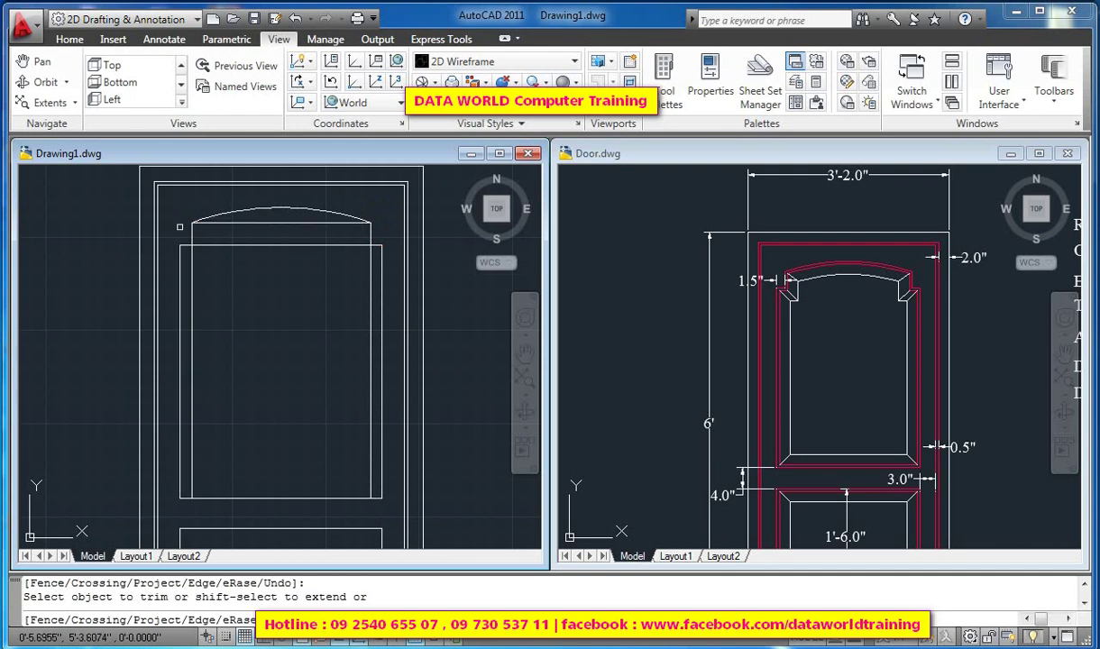
Step: Trim away the parts of both inner side lines below the upper panel's lower offset line
click(188, 250)
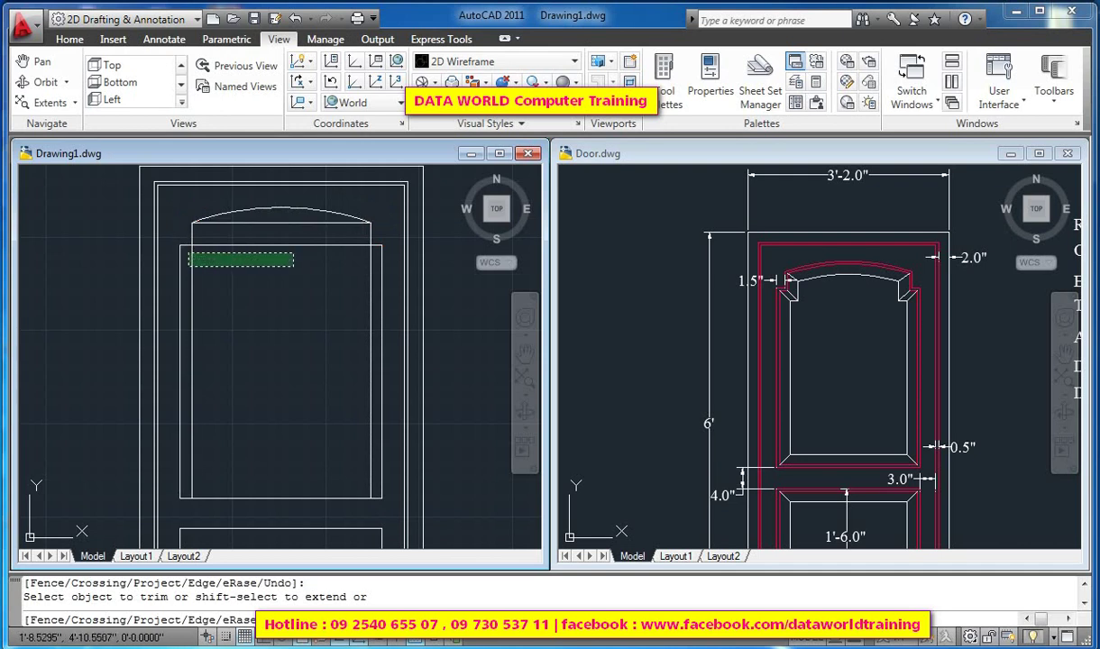
click(378, 271)
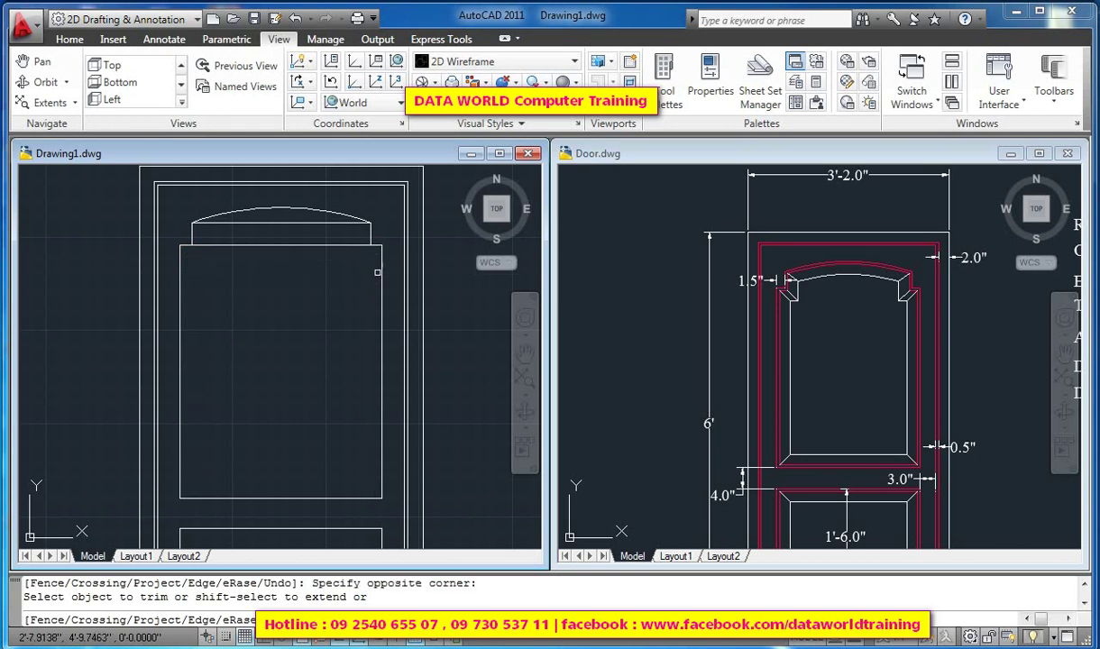
key(Return)
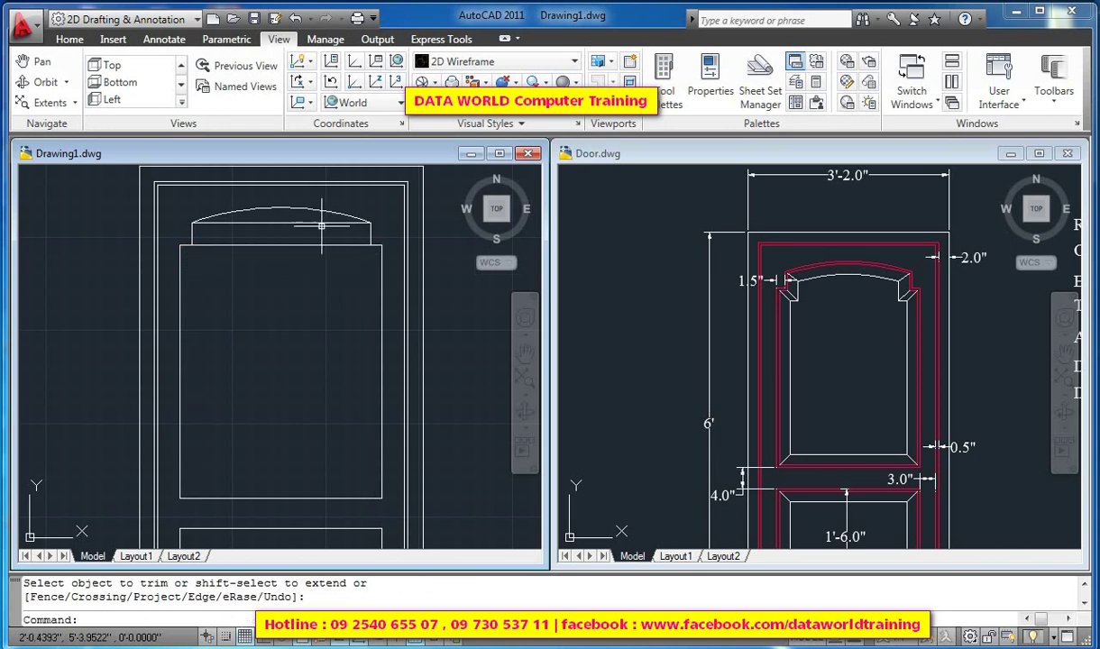
click(302, 222)
click(311, 244)
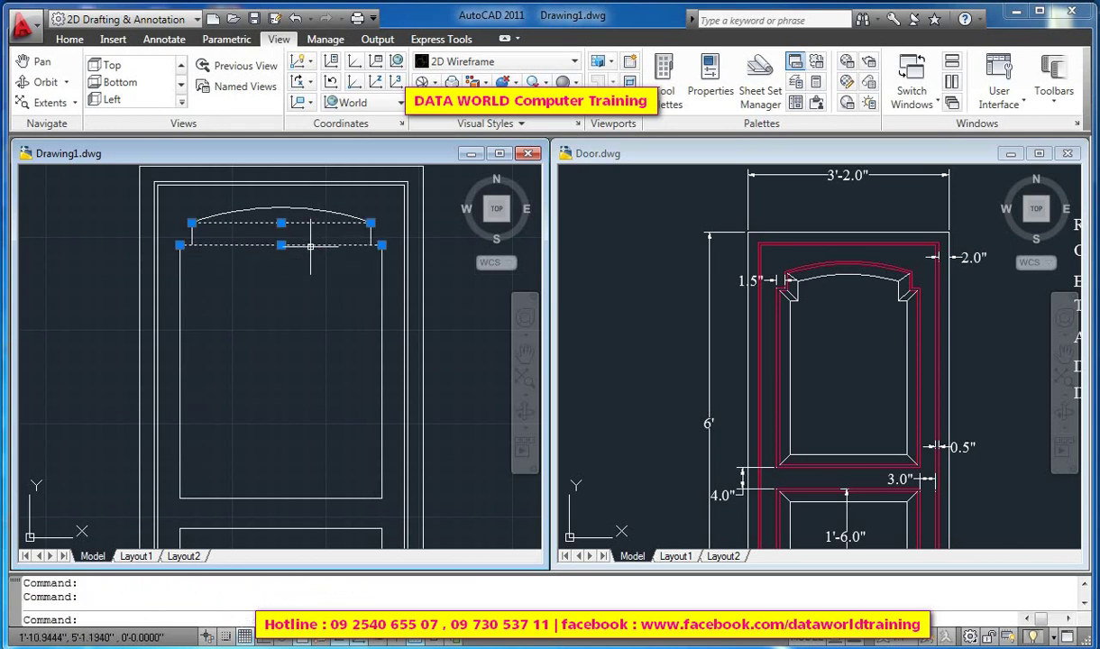
key(Delete)
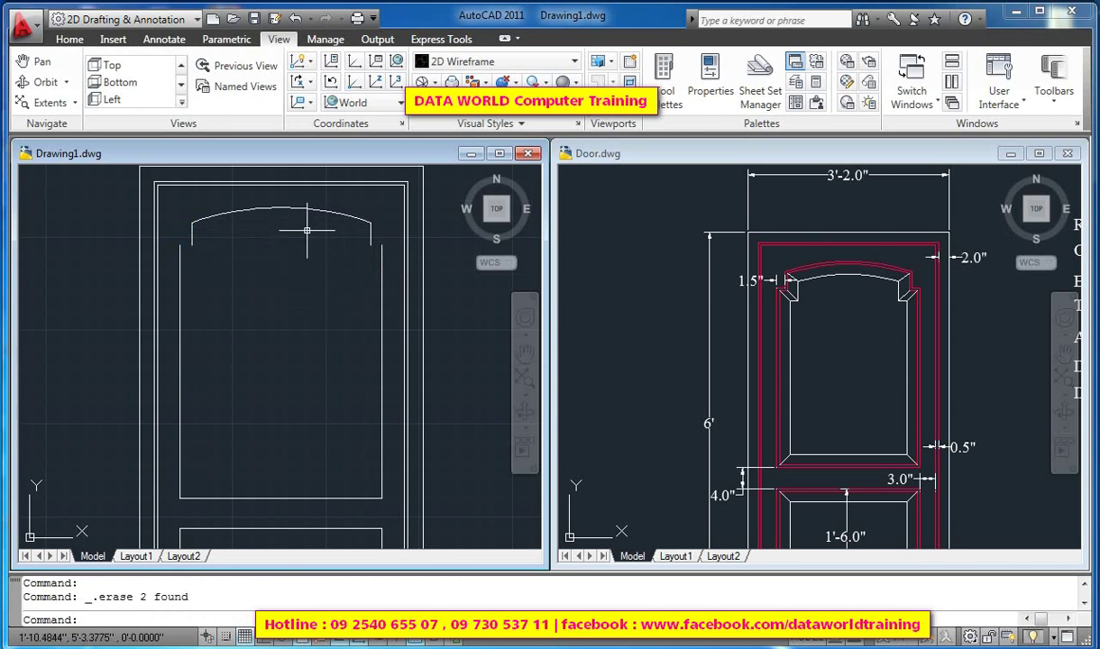
key(ctrl+z)
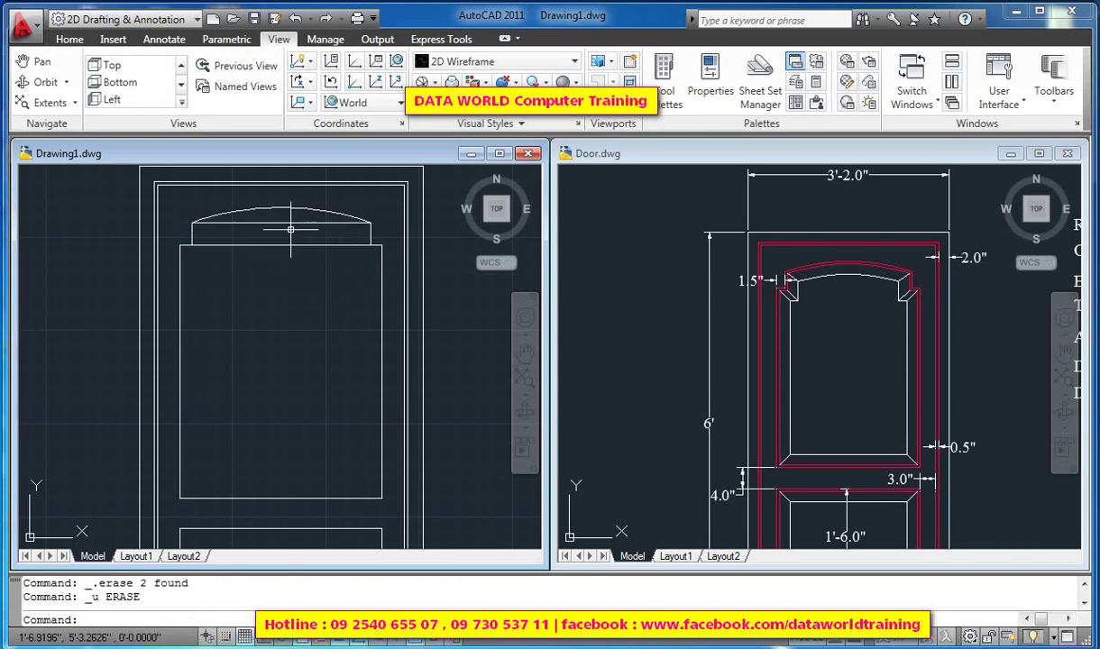
Step: Trim the notch line between the two short vertical lines and erase the straight line under the arc
text(tr)
key(Return)
click(236, 245)
key(Return)
click(243, 213)
key(Delete)
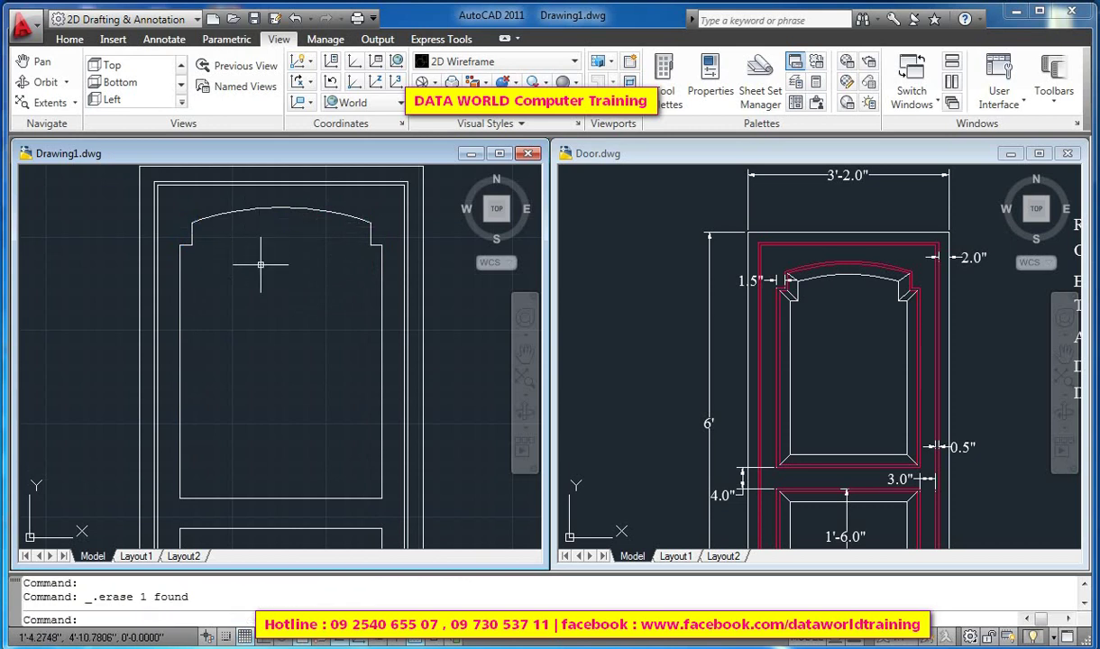
Step: Convert all lines and the arc of both door panels to polylines with a multiple Polyline Edit in Drawing1
scroll(267, 240, down, 2)
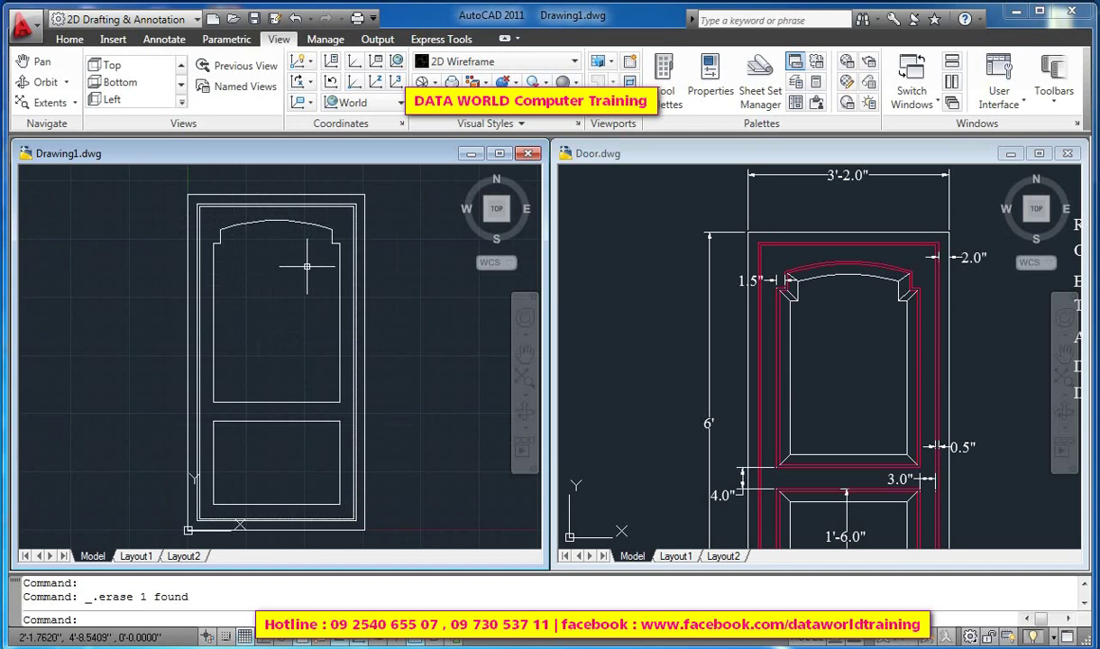
click(712, 251)
scroll(712, 250, down, 4)
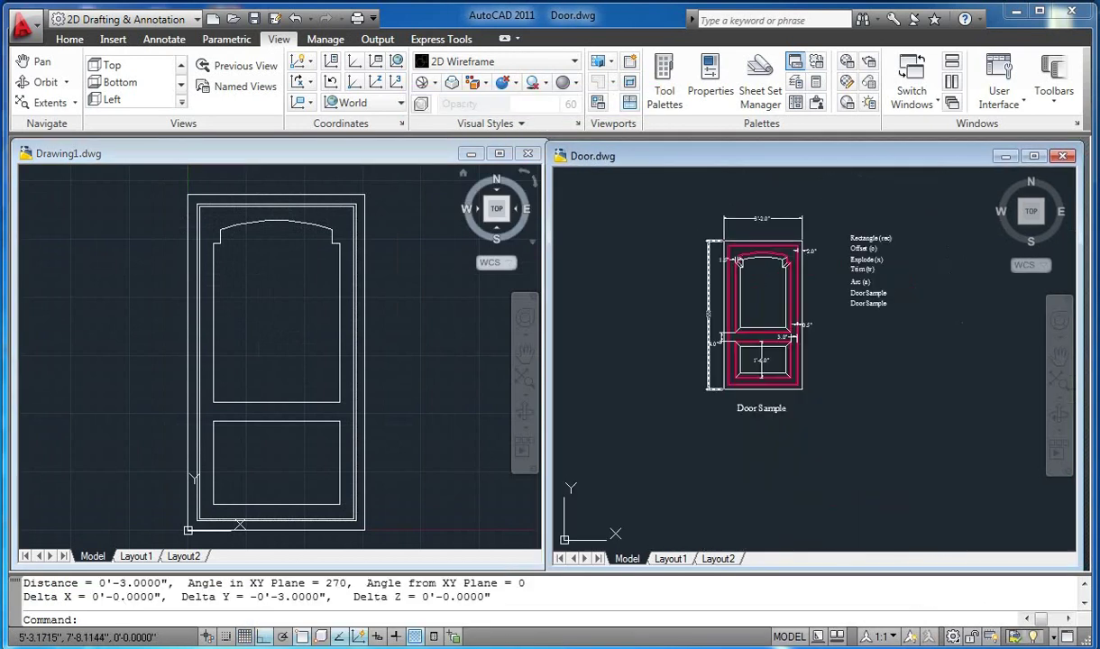
scroll(842, 226, up, 2)
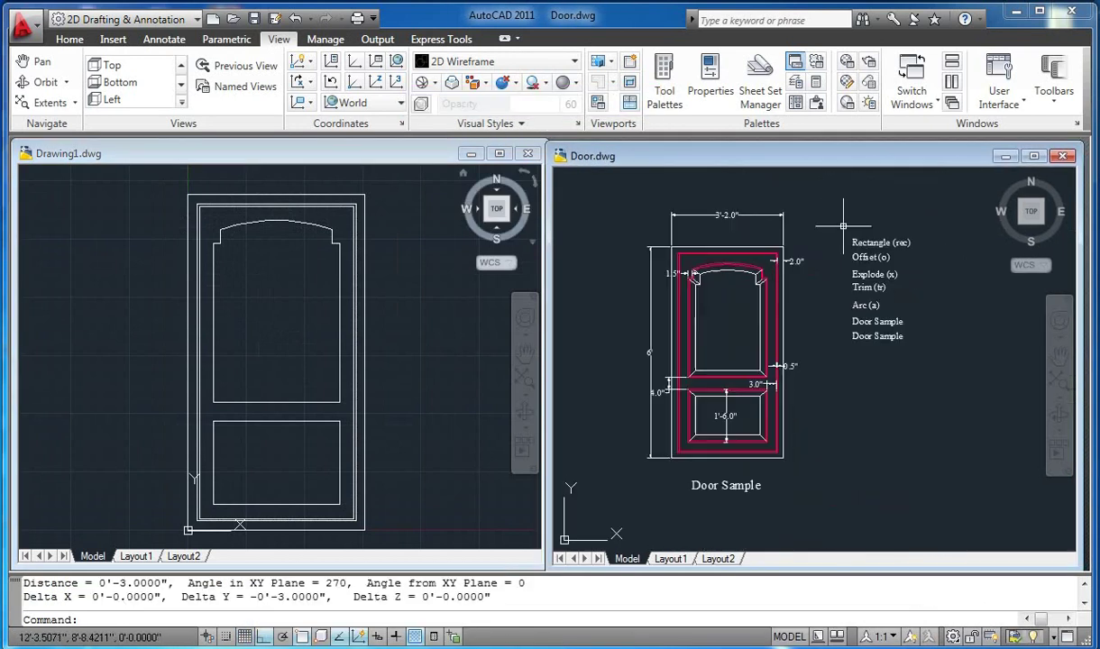
click(377, 160)
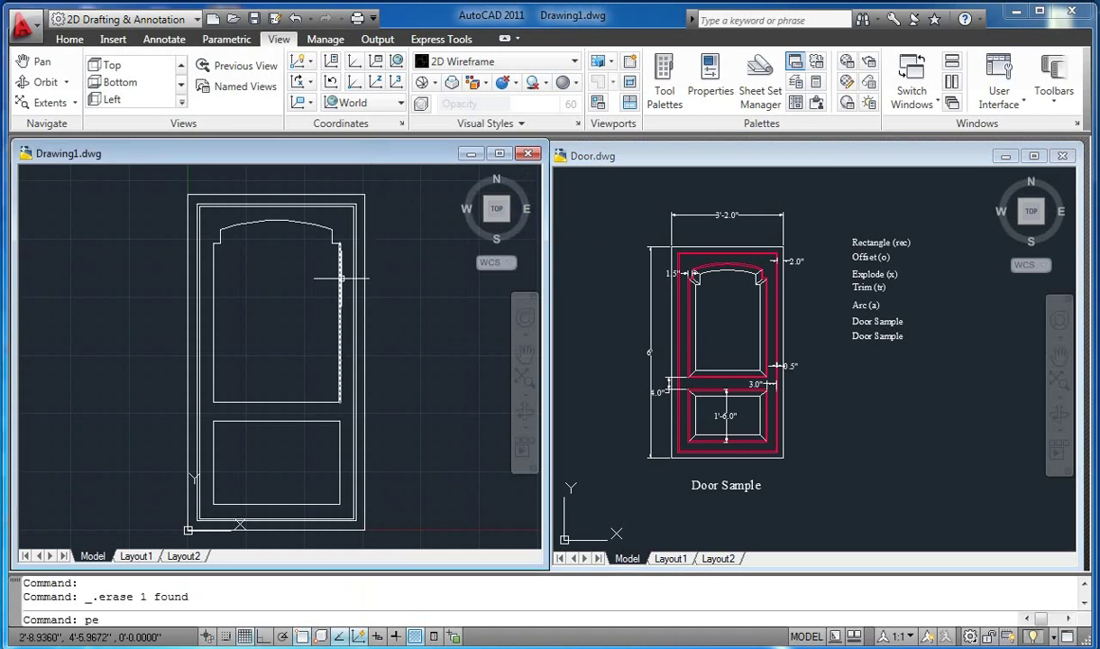
key(Return)
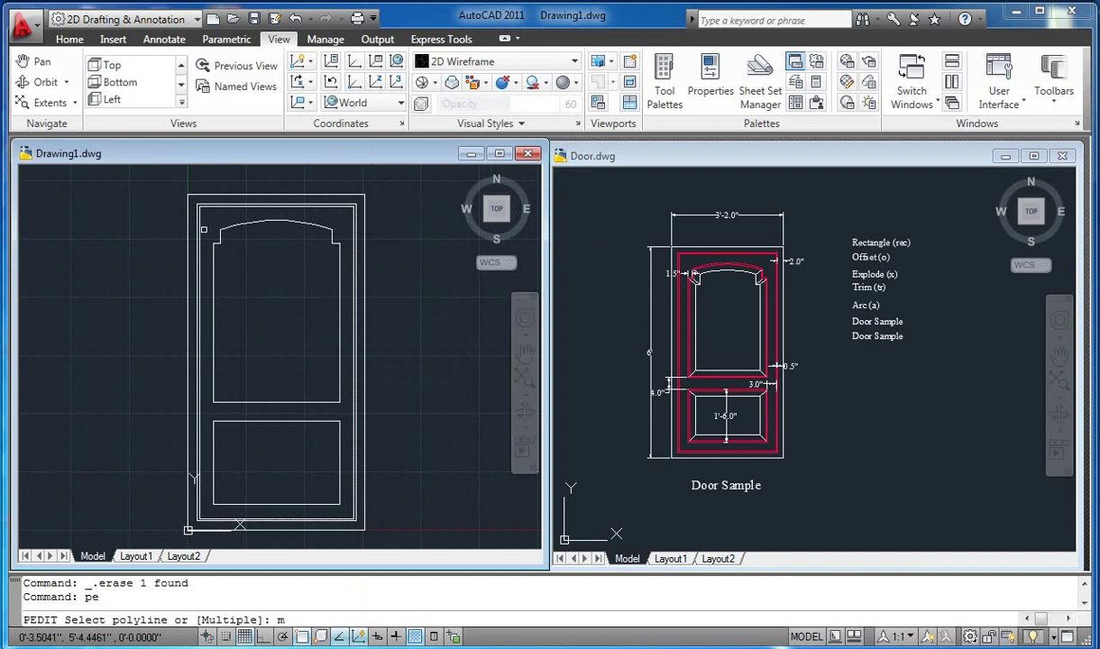
key(Return)
click(209, 215)
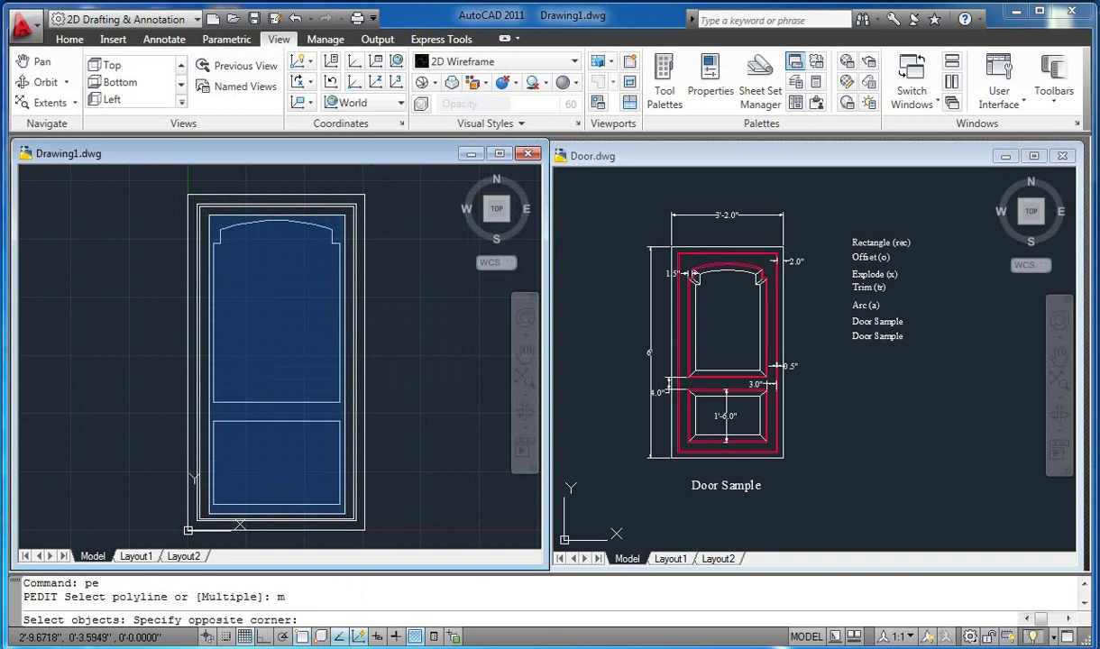
click(352, 518)
key(Return)
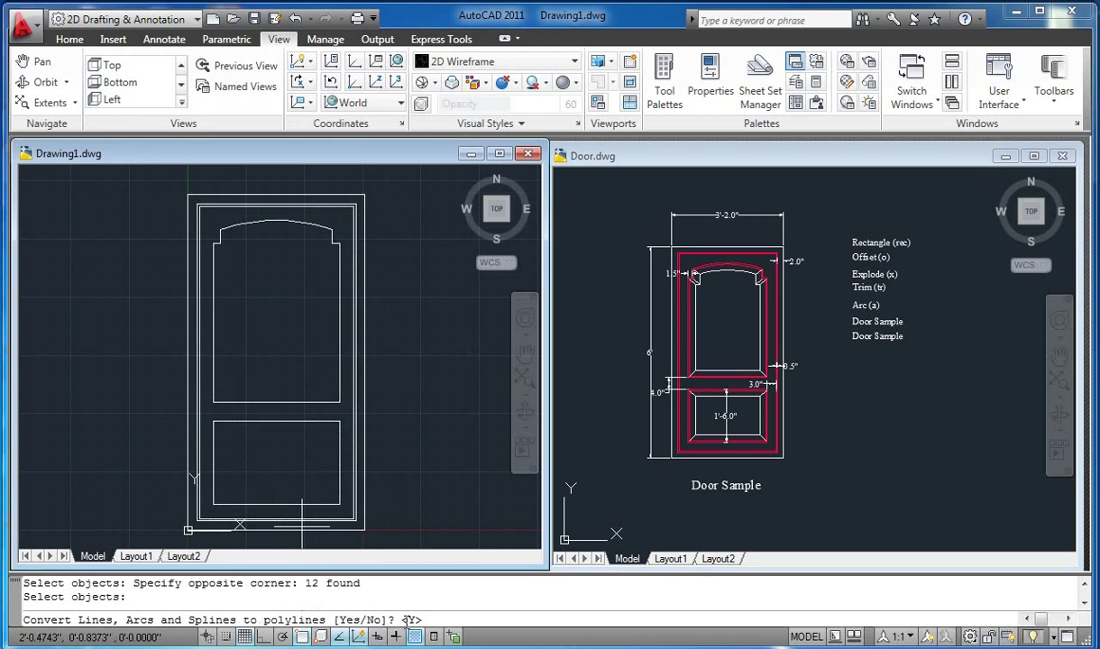
key(Return)
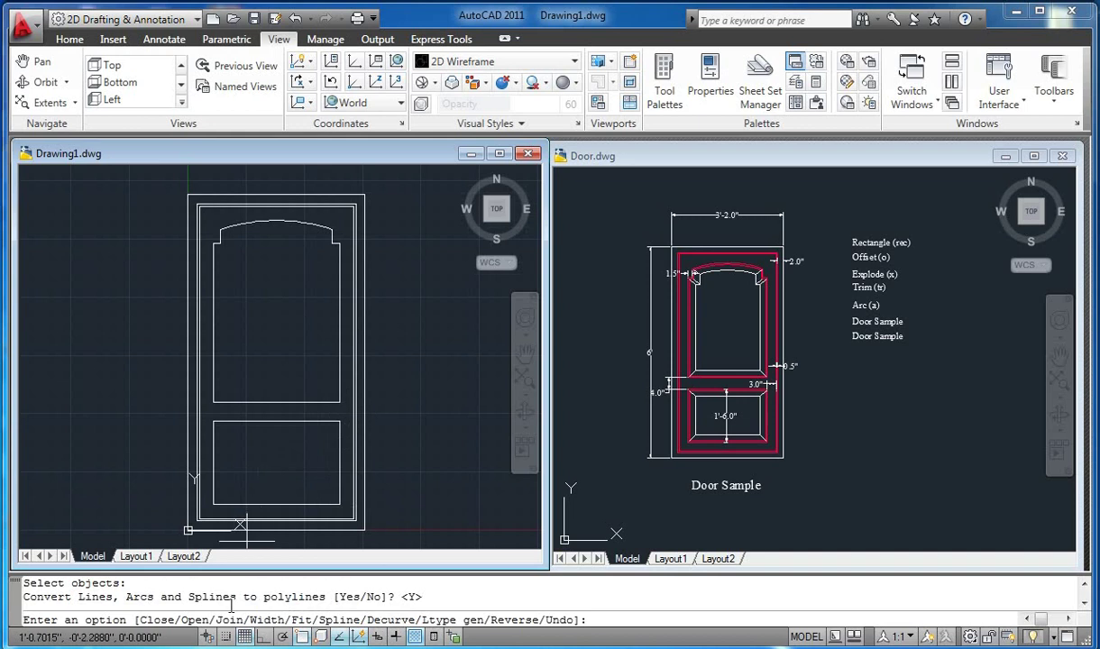
Step: Join the converted panel segments using the default fuzz distance of 0 and finish the polyline edit
text(j)
key(Return)
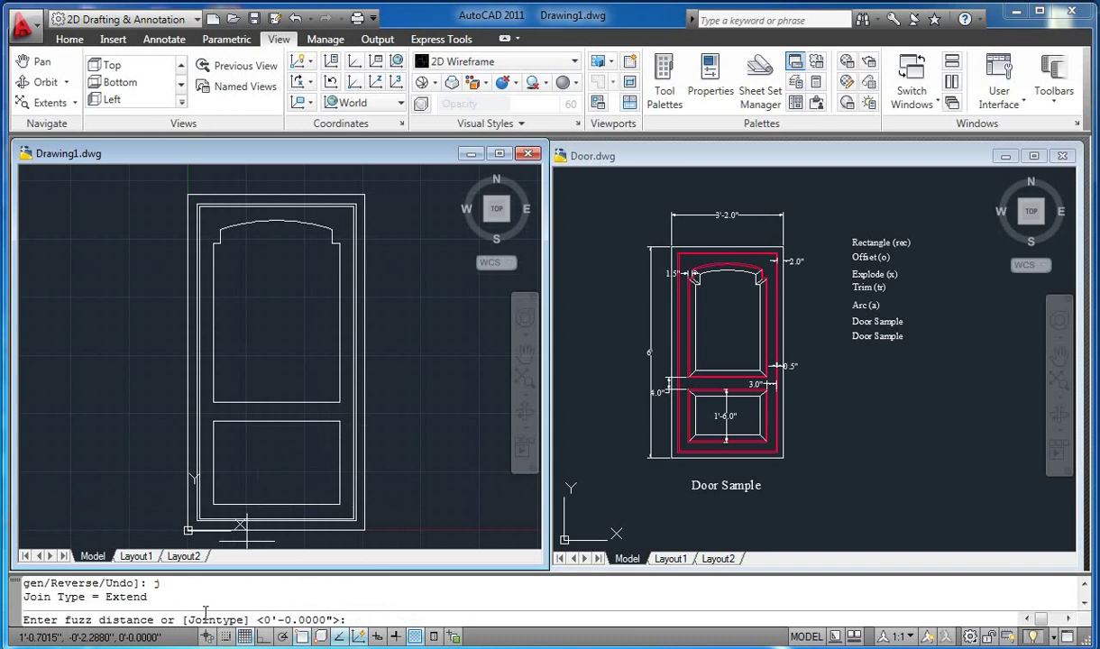
key(Return)
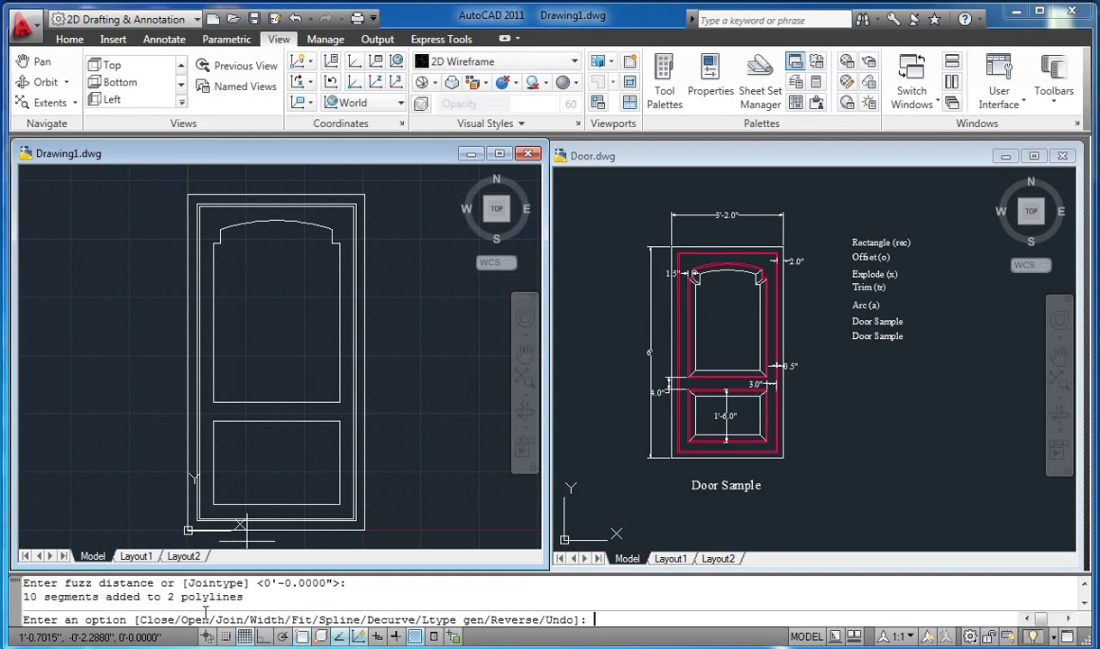
key(Return)
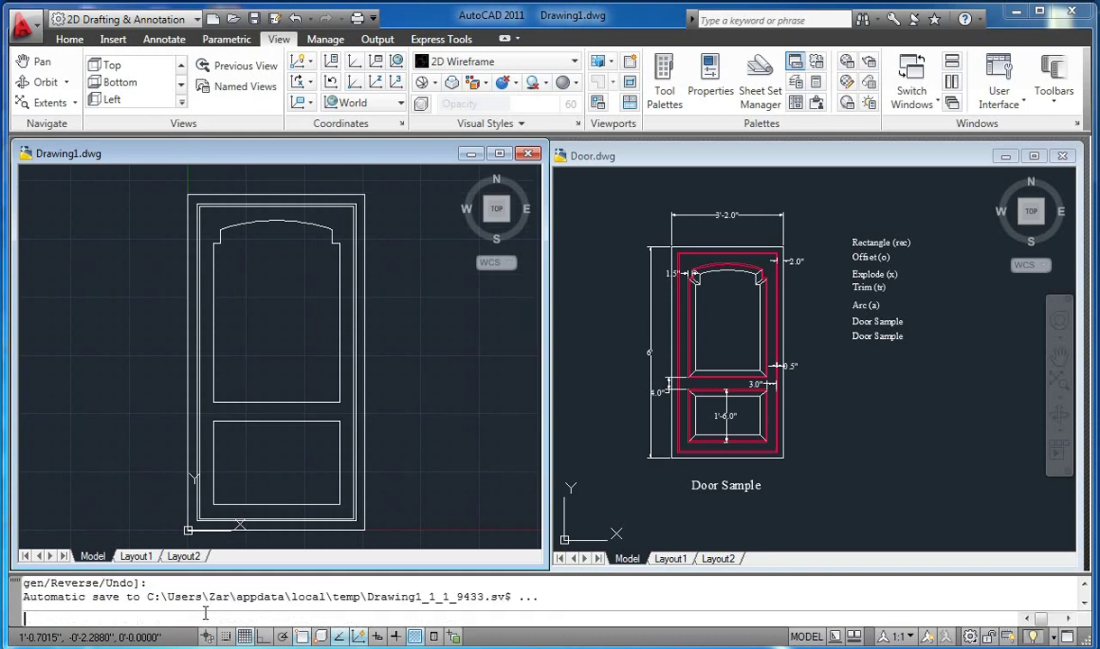
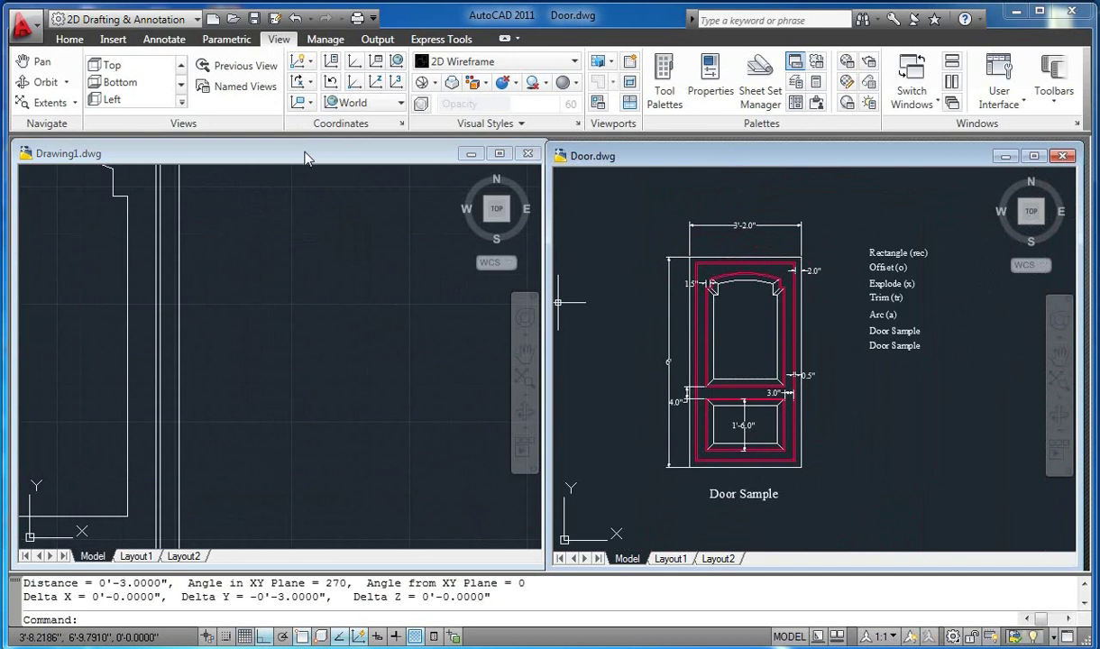
Step: Offset the upper panel's arched outline 0.5 inch inward in Drawing1
click(306, 157)
scroll(298, 275, down, 5)
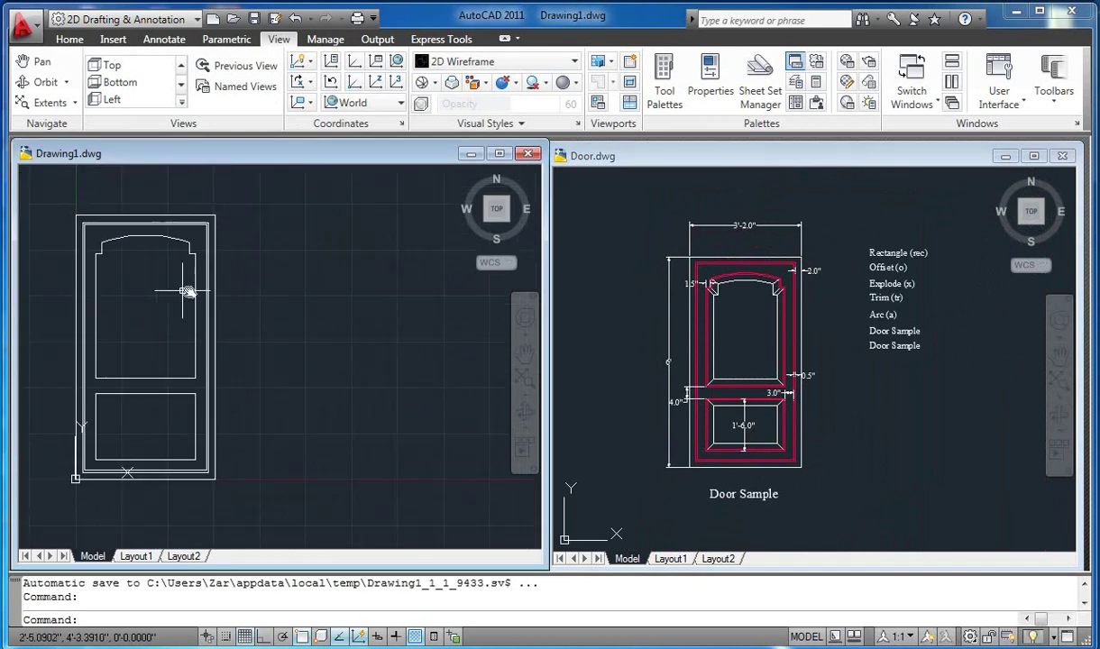
middle_drag(185, 291, 259, 274)
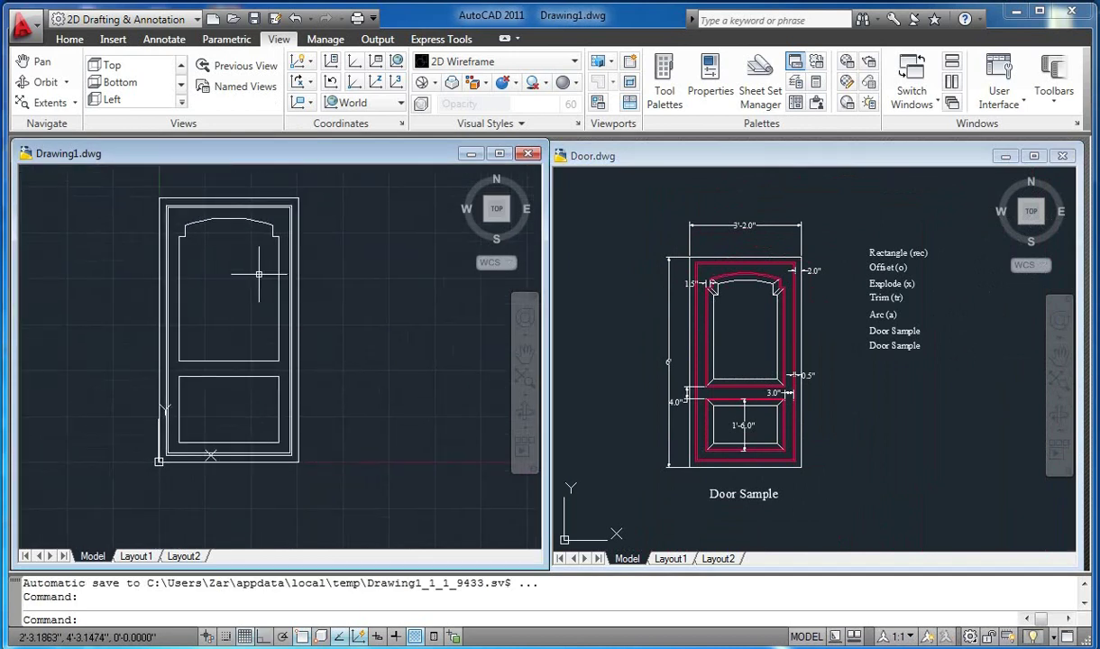
text(o)
key(Return)
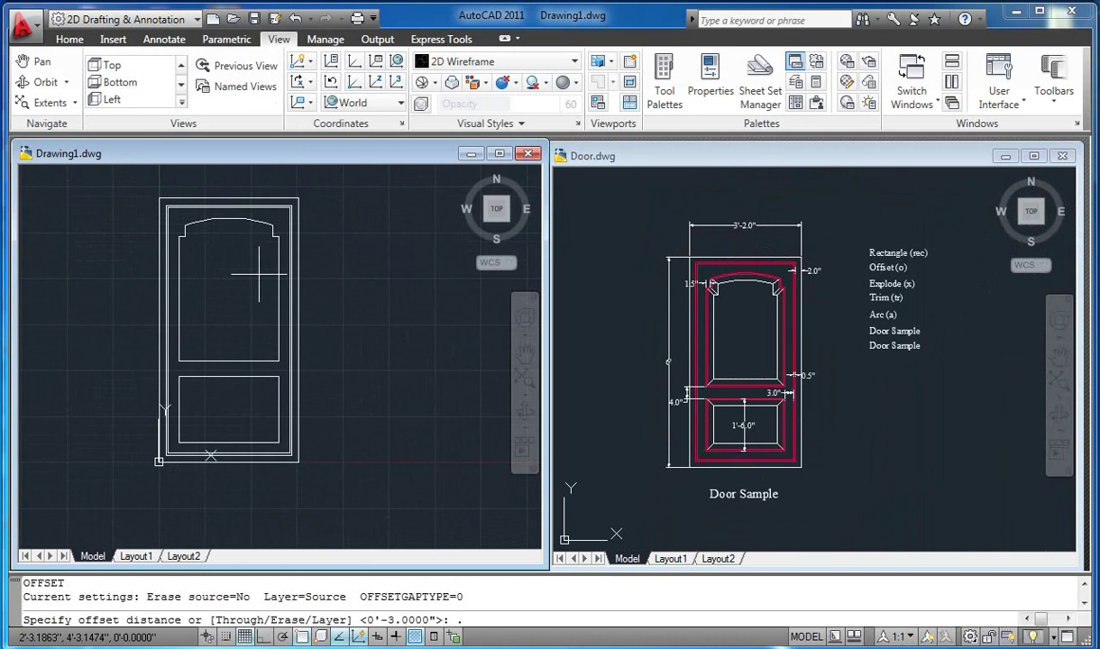
text(.5)
key(Return)
click(226, 218)
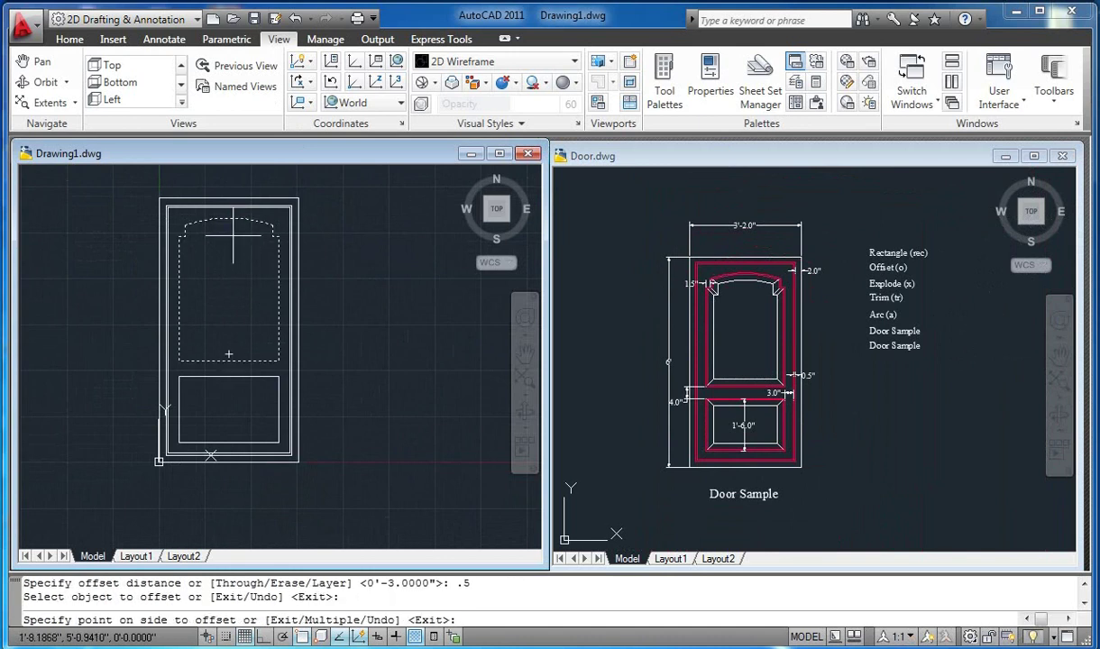
click(228, 355)
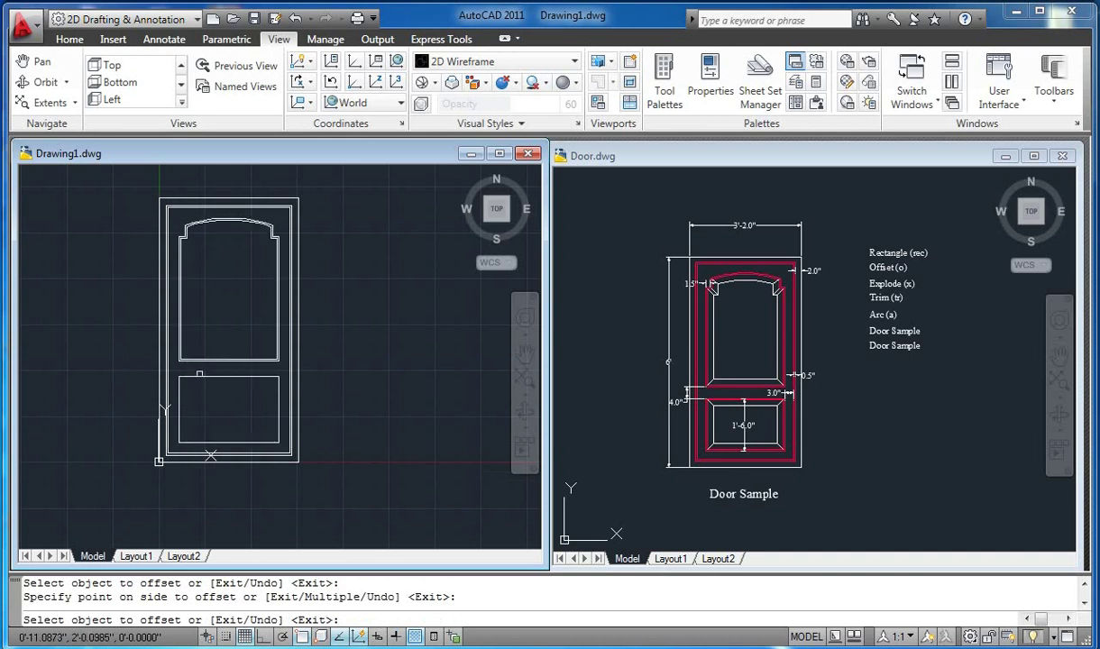
Step: Offset the lower panel's rectangular outline 0.5 inch inward
click(198, 376)
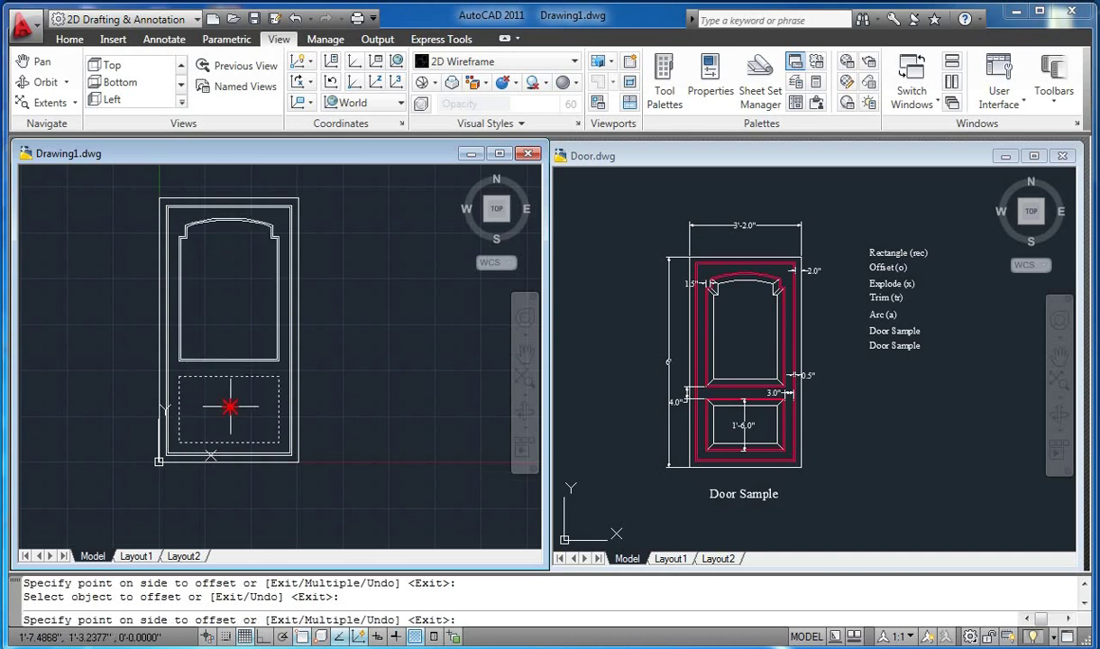
click(230, 403)
scroll(222, 414, up, 2)
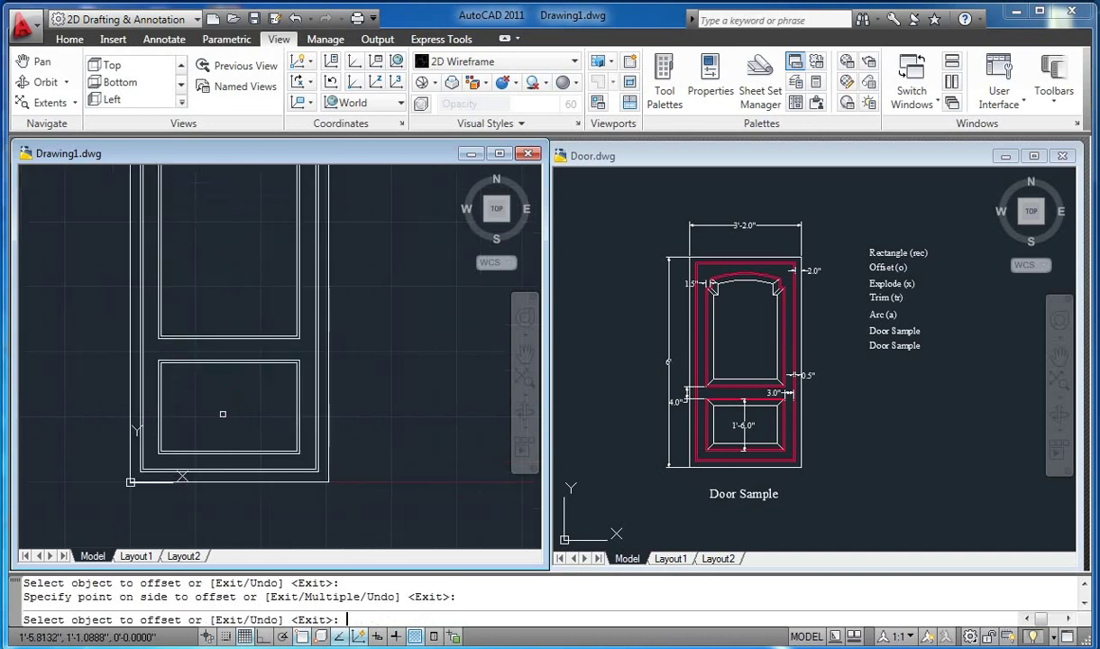
key(Return)
Step: Offset the inner outlines of the lower and upper panels 2 inches inward
text(o)
key(Return)
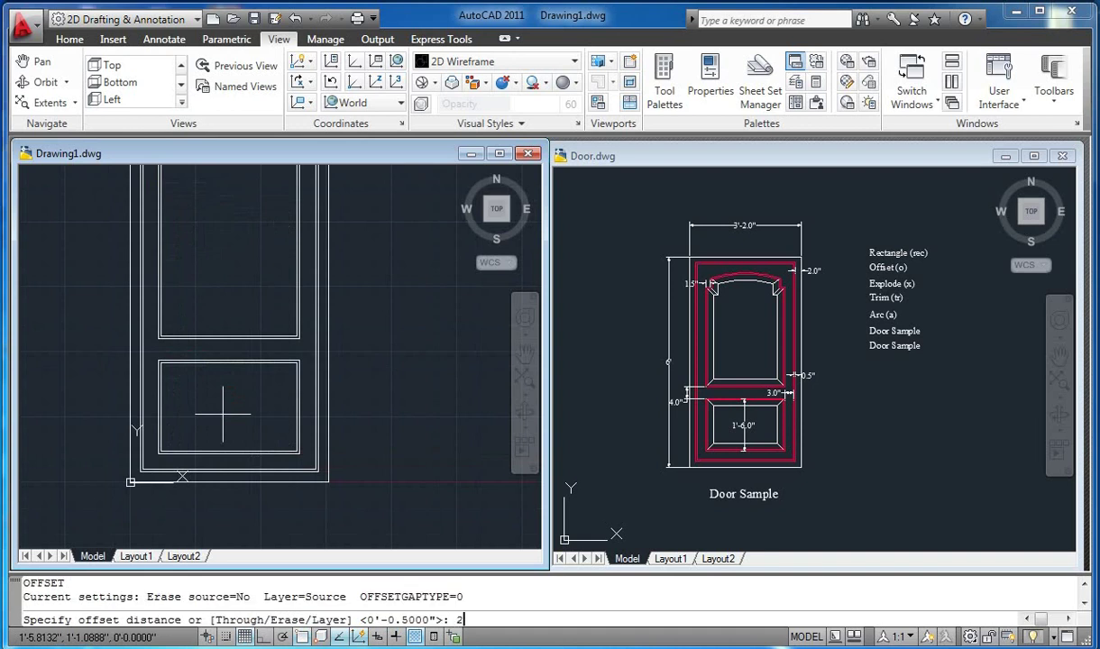
key(Return)
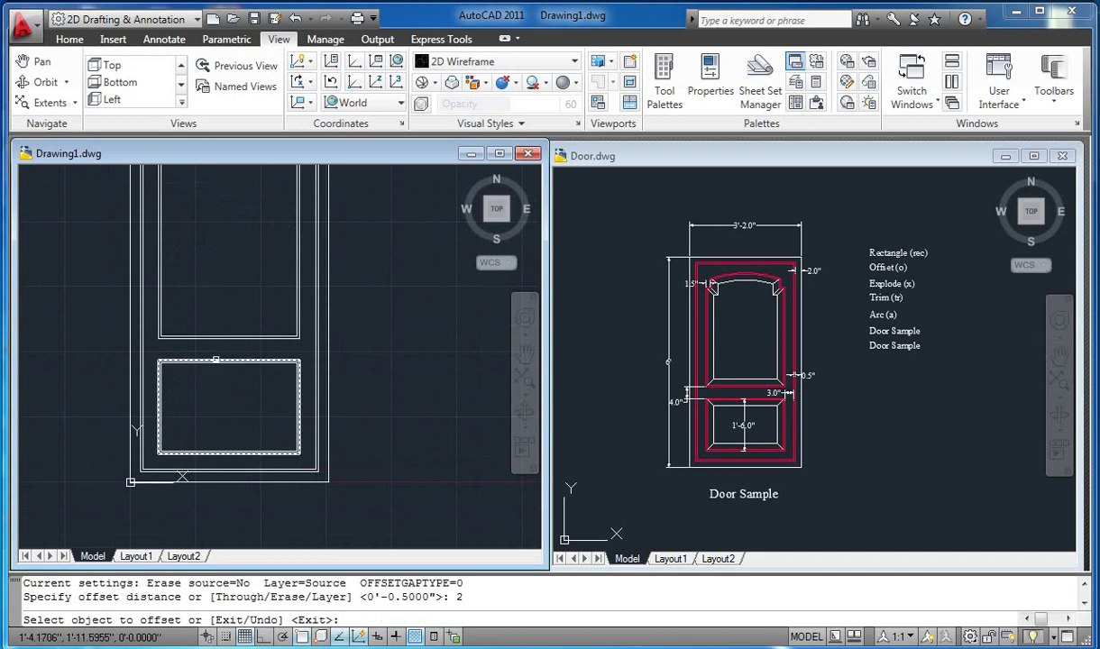
click(216, 363)
click(219, 414)
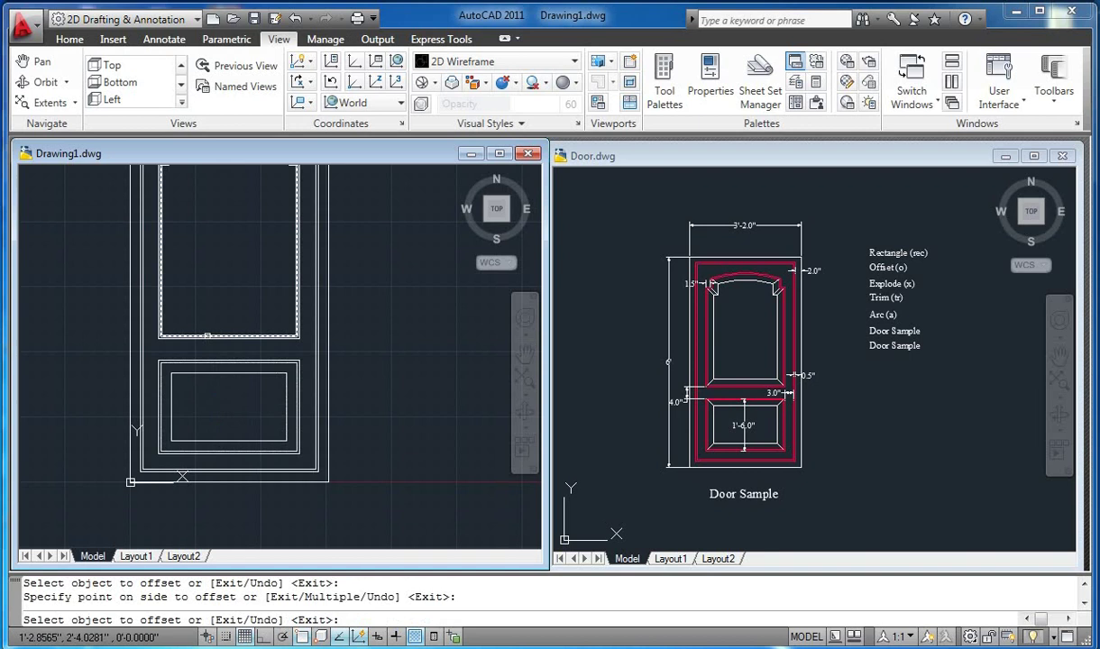
click(207, 335)
click(208, 276)
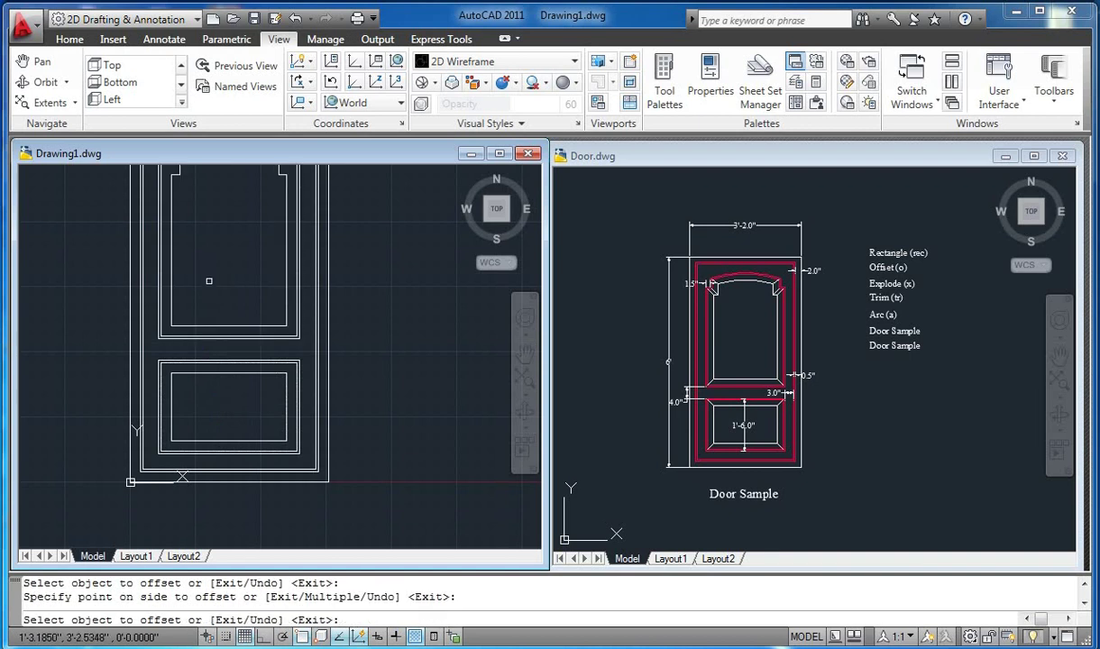
key(Return)
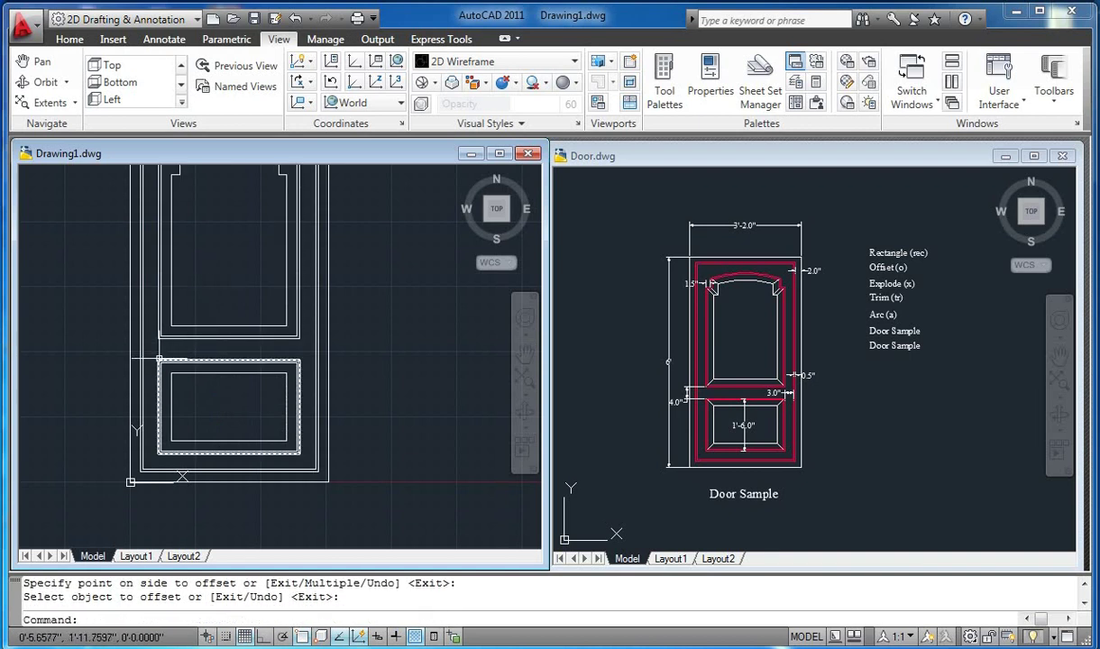
text(l)
key(Return)
key(Return)
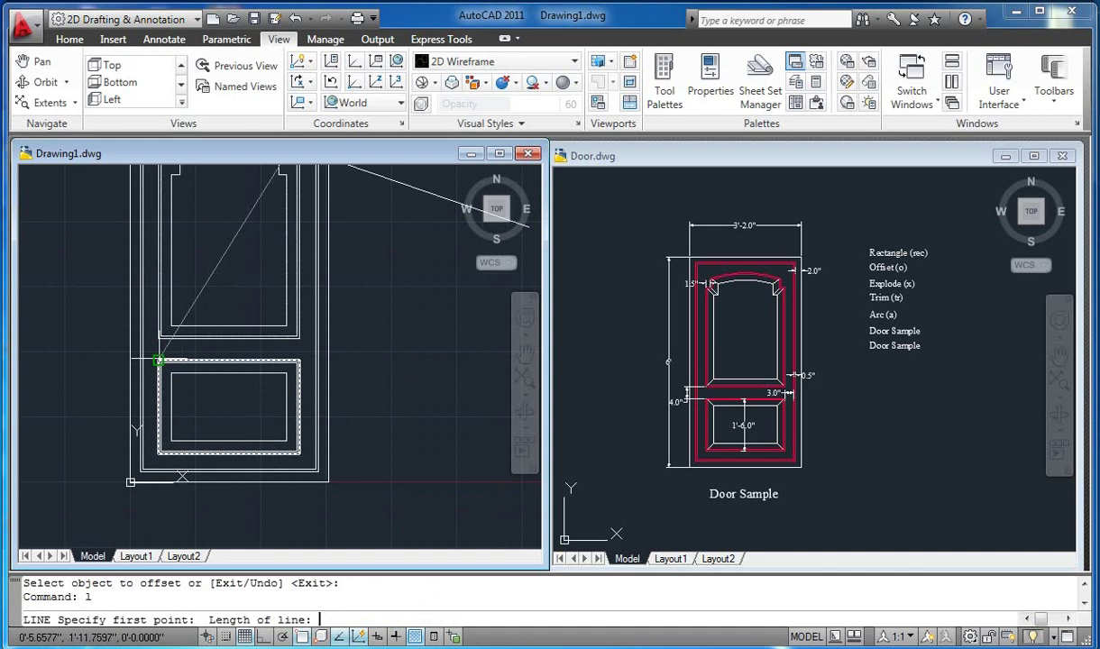
scroll(159, 361, up, 2)
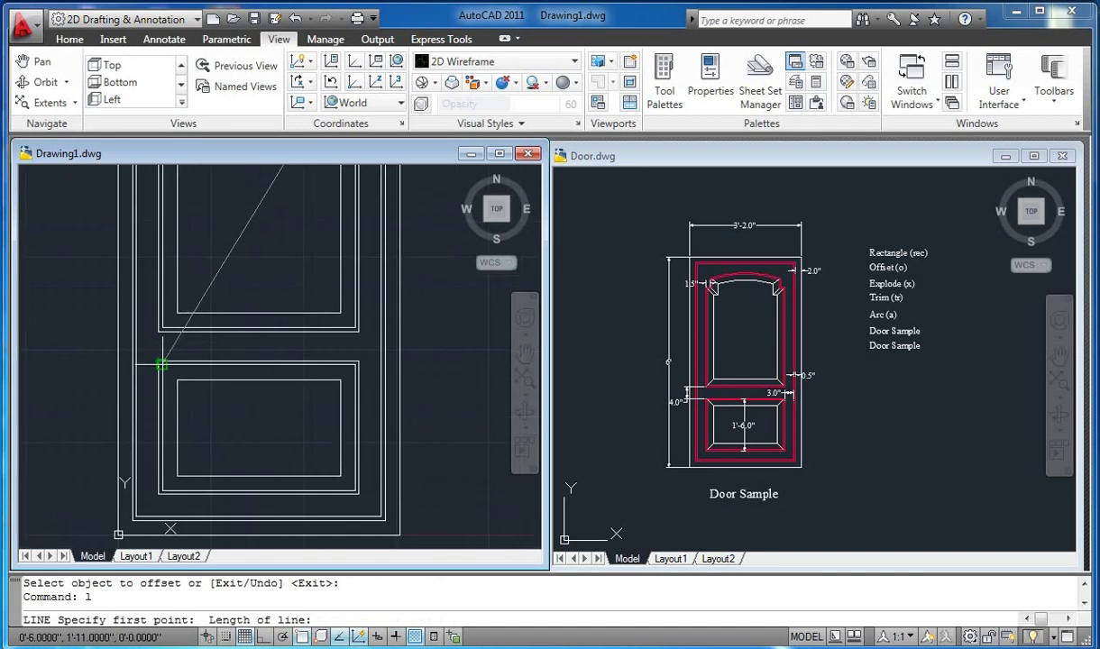
key(Return)
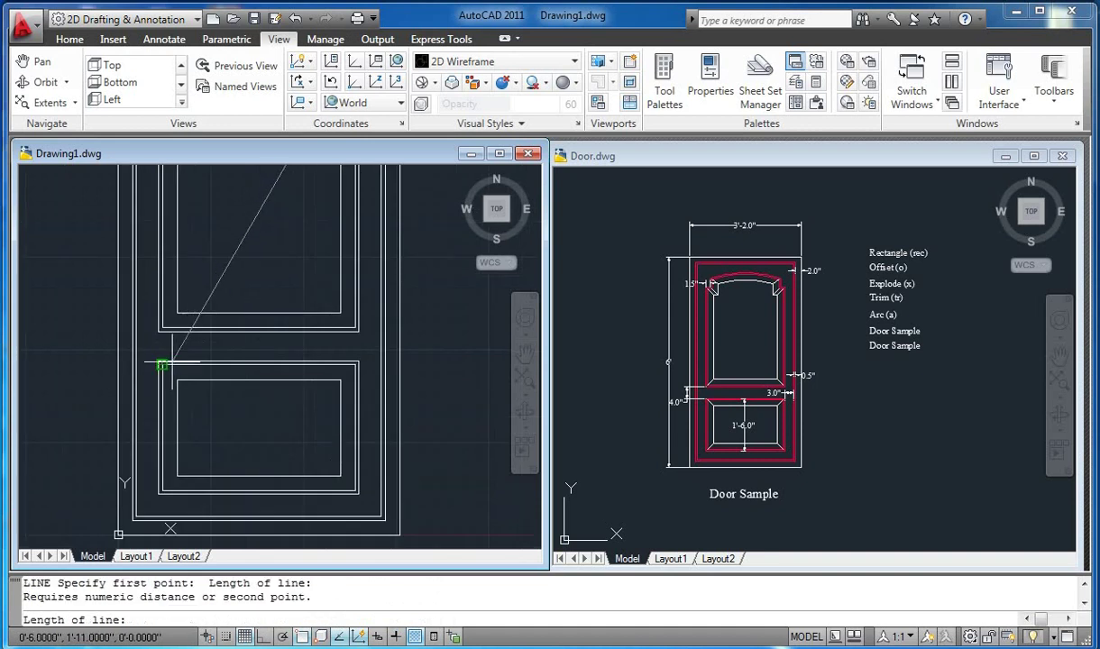
key(Escape)
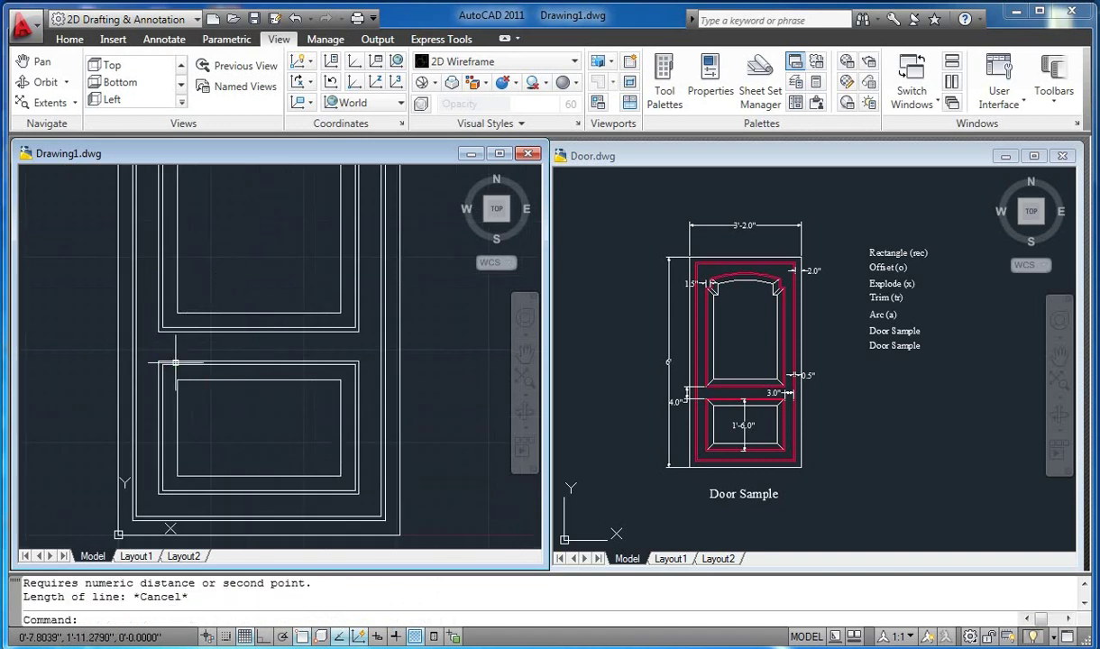
Step: Draw diagonal lines joining the middle and innermost outlines at the lower panel's two upper corners
text(l)
key(Return)
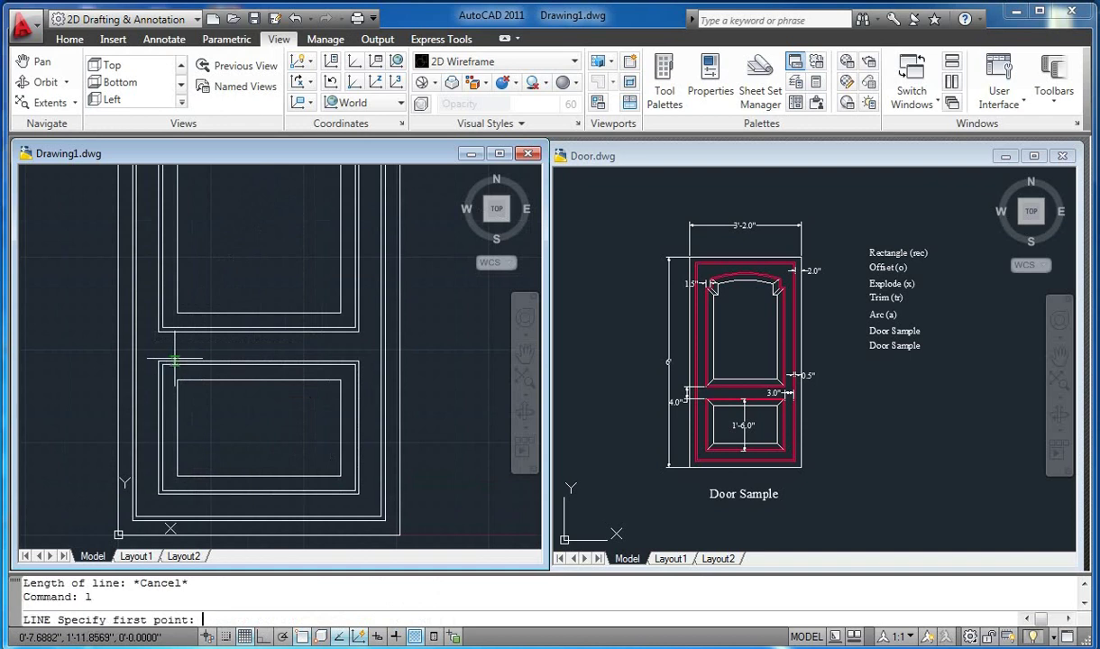
click(160, 363)
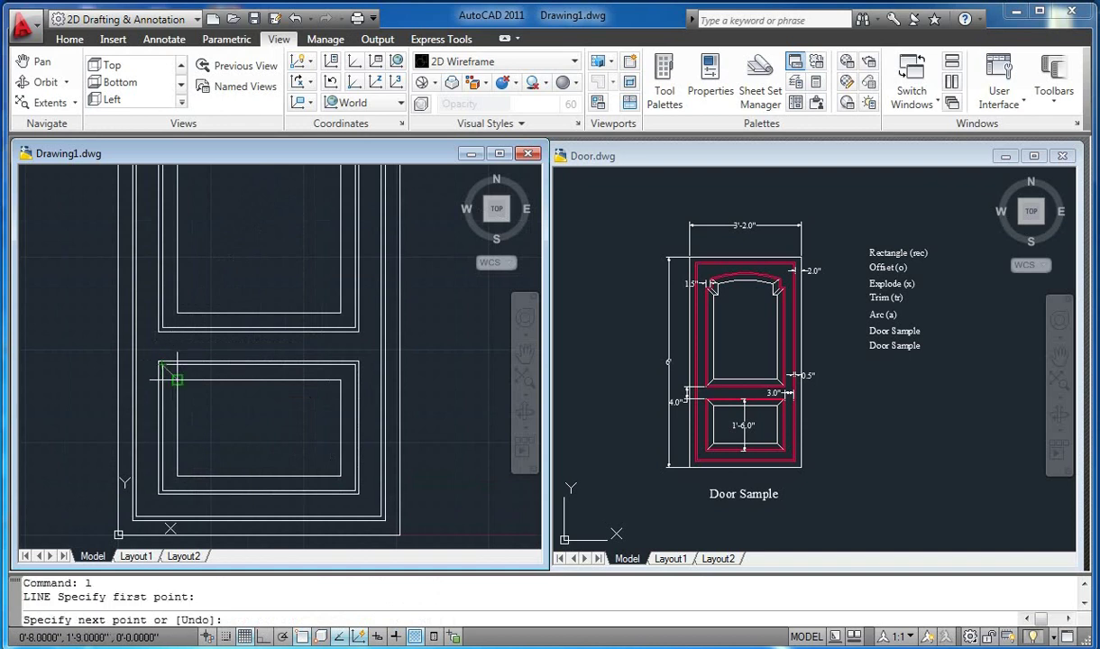
click(178, 380)
key(Return)
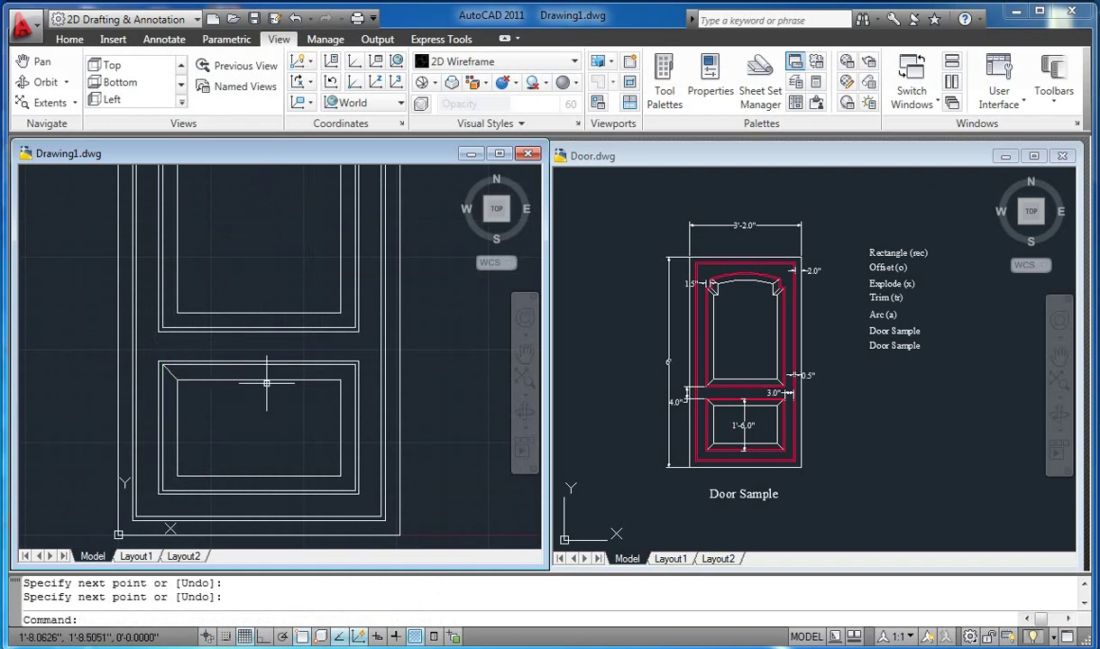
key(Return)
click(340, 379)
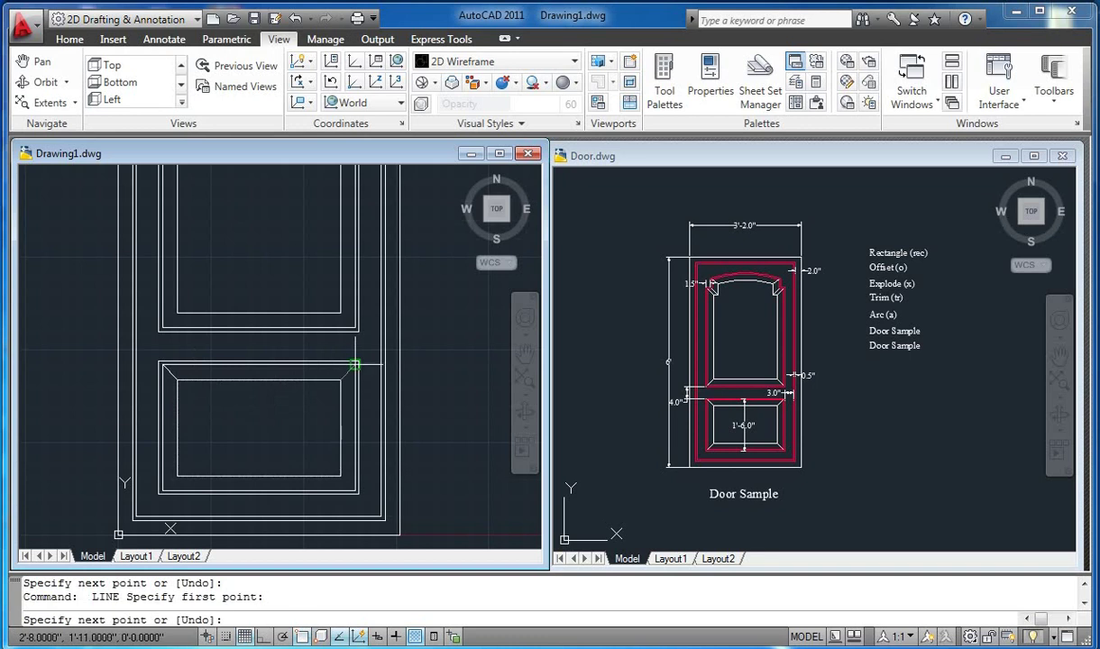
click(358, 363)
key(Return)
Step: Draw diagonal lines joining the innermost and middle outlines at the lower panel's two bottom corners
key(Return)
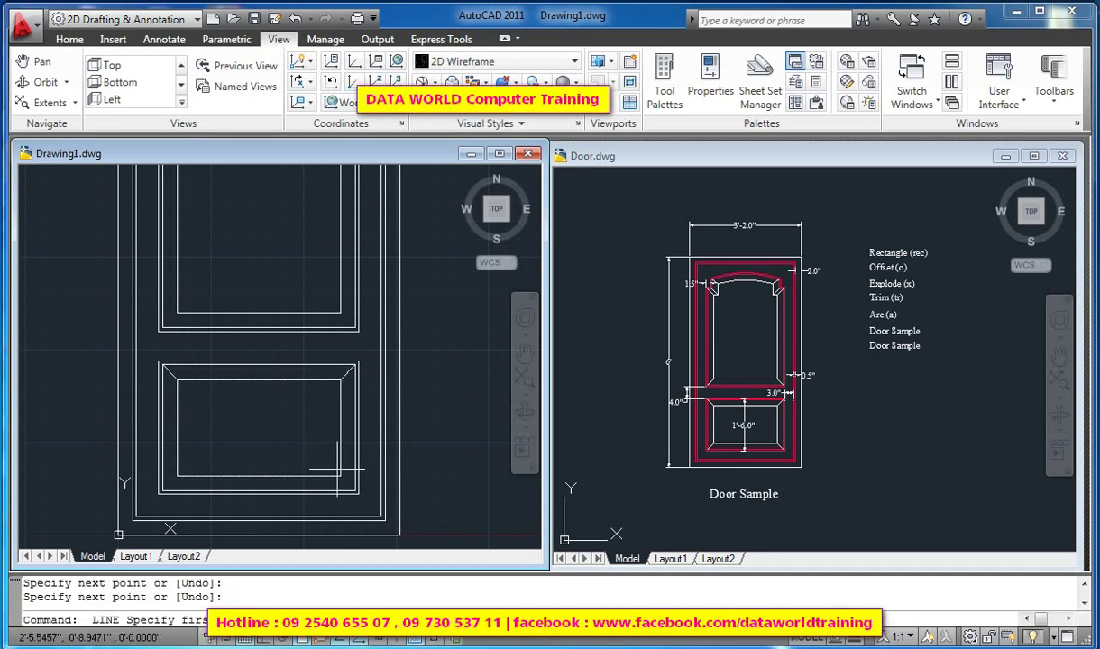
click(339, 476)
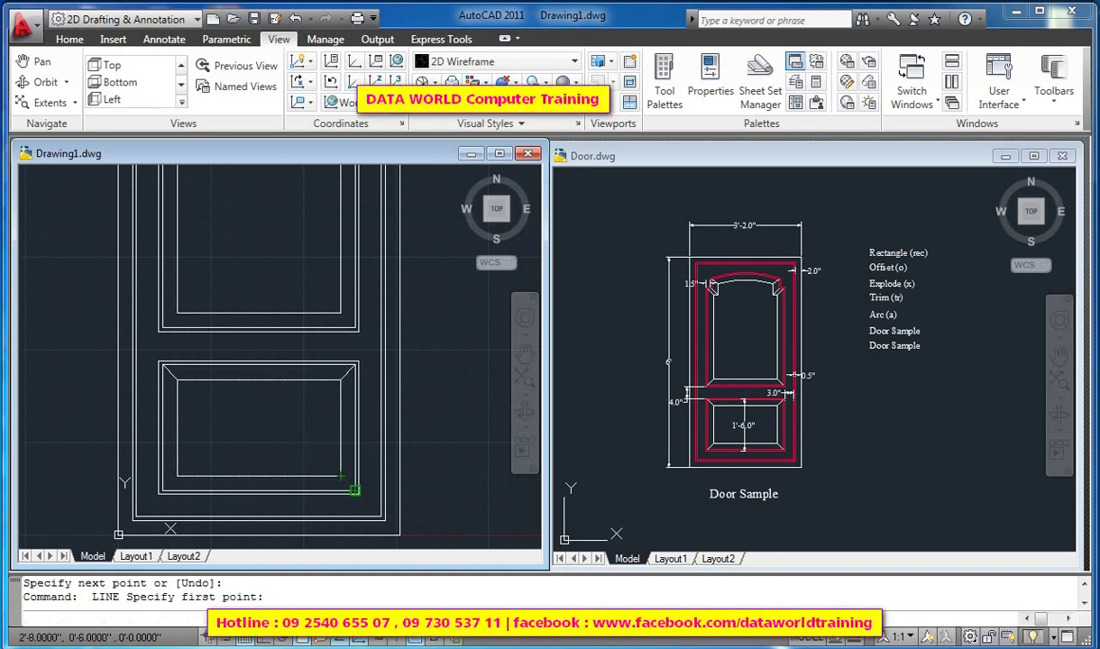
click(358, 493)
key(Return)
key(Return)
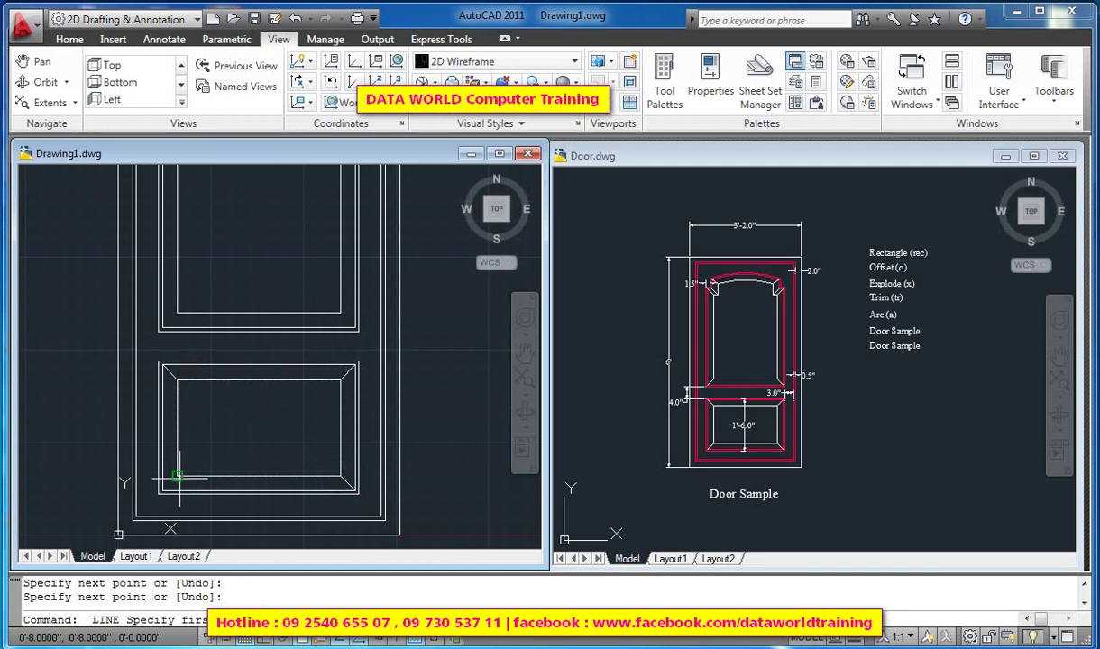
click(176, 476)
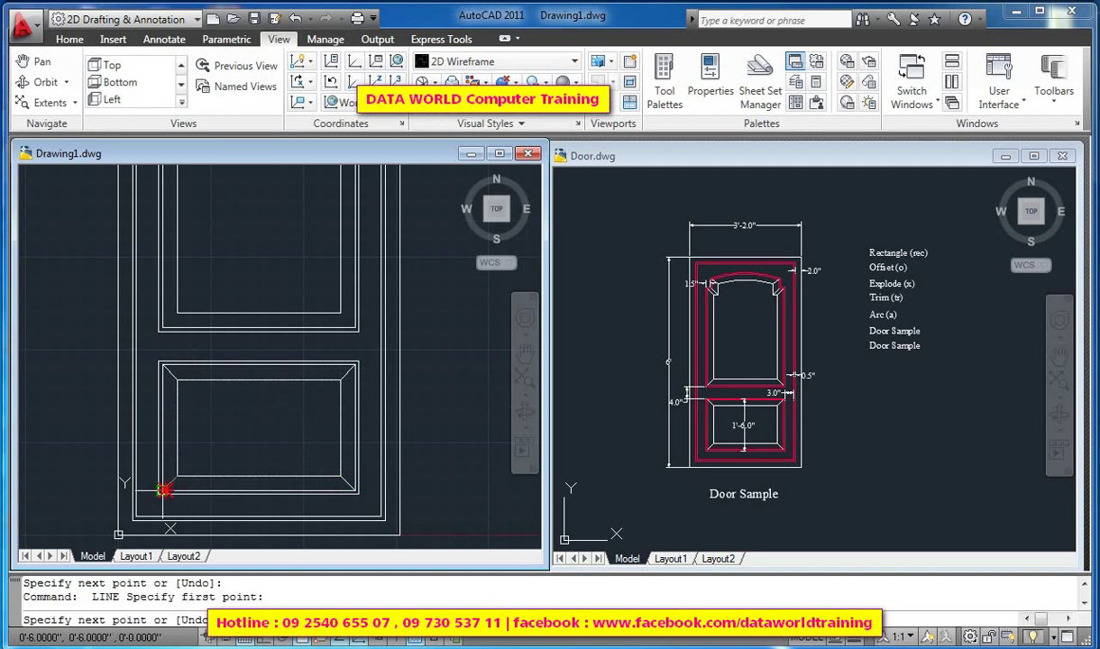
click(164, 489)
key(Return)
Step: Draw diagonal lines joining the innermost and middle outlines at the upper panel's two bottom corners
key(Return)
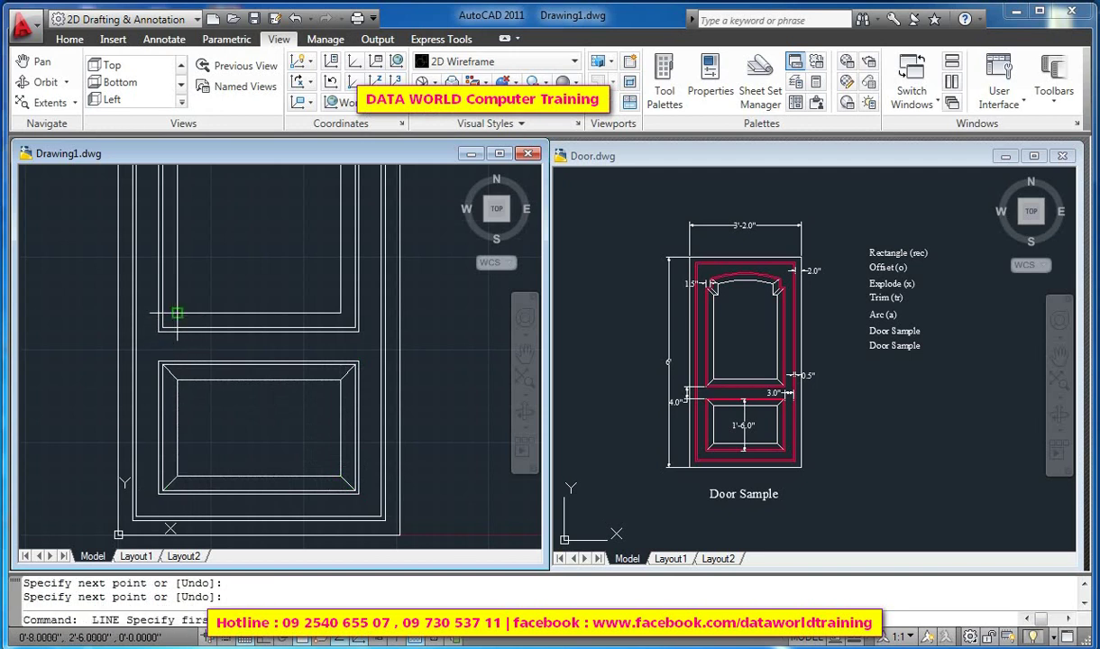
click(176, 313)
click(161, 328)
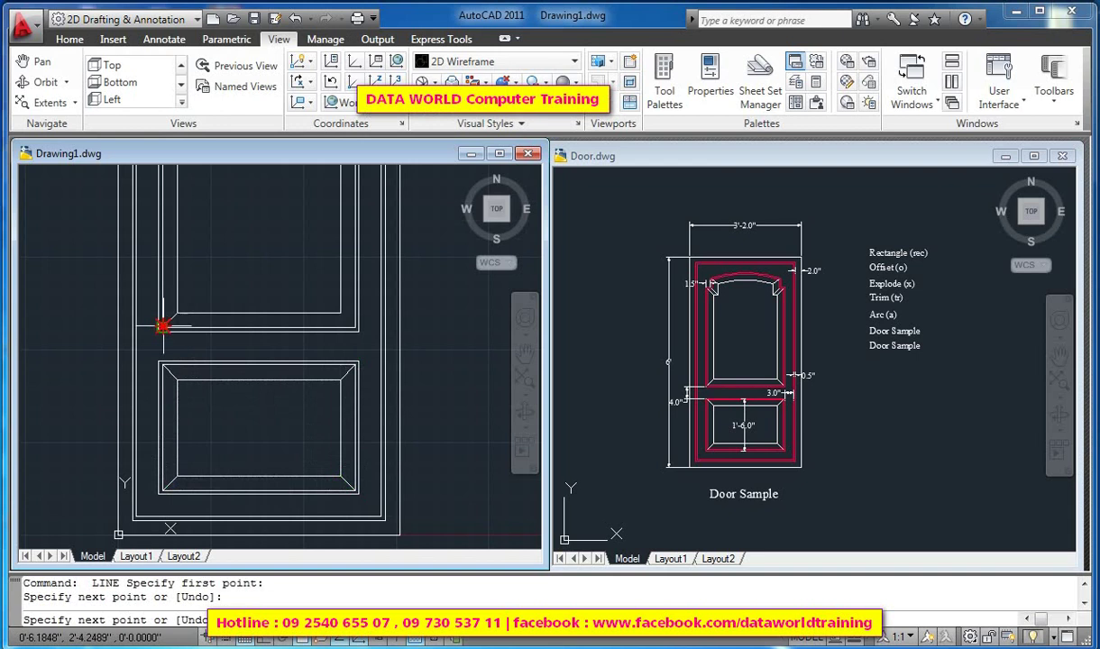
key(Return)
key(Return)
click(341, 312)
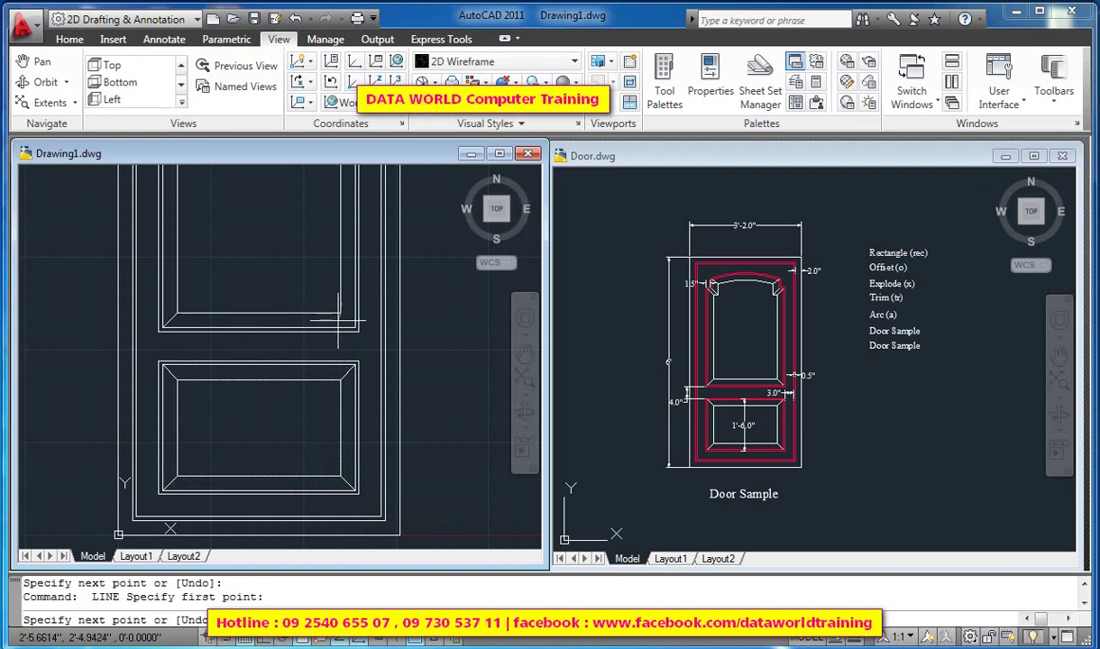
click(356, 328)
key(Return)
Step: Draw two diagonal lines joining the middle and innermost outlines at the inner and outer corners of the upper panel's left notch
scroll(319, 369, down, 3)
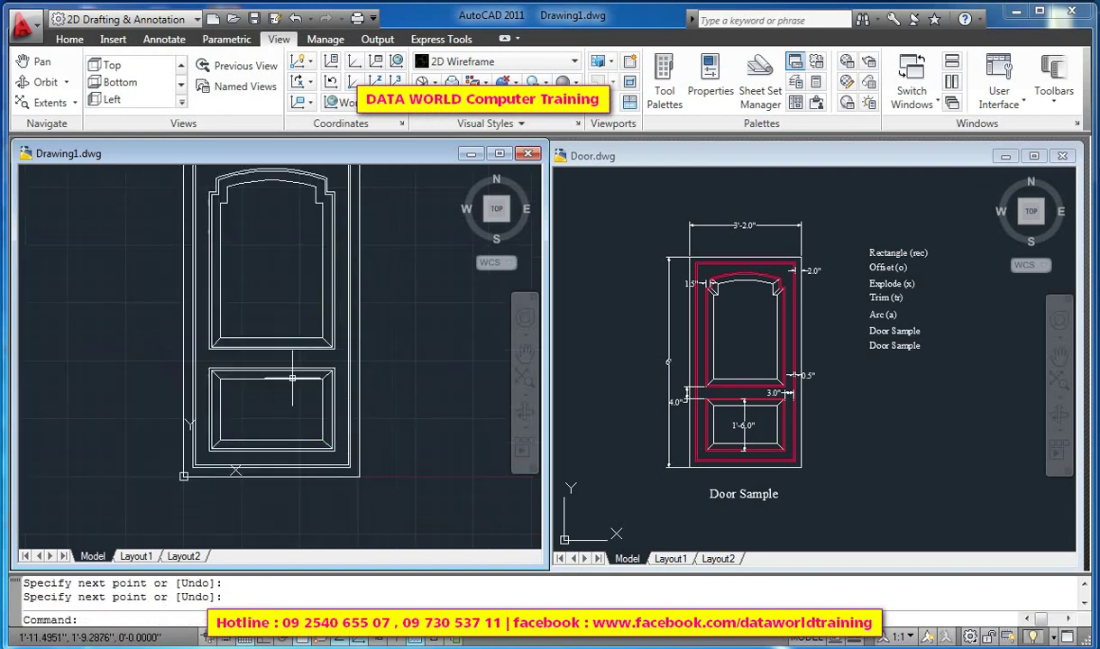
middle_drag(213, 245, 215, 283)
scroll(212, 213, up, 2)
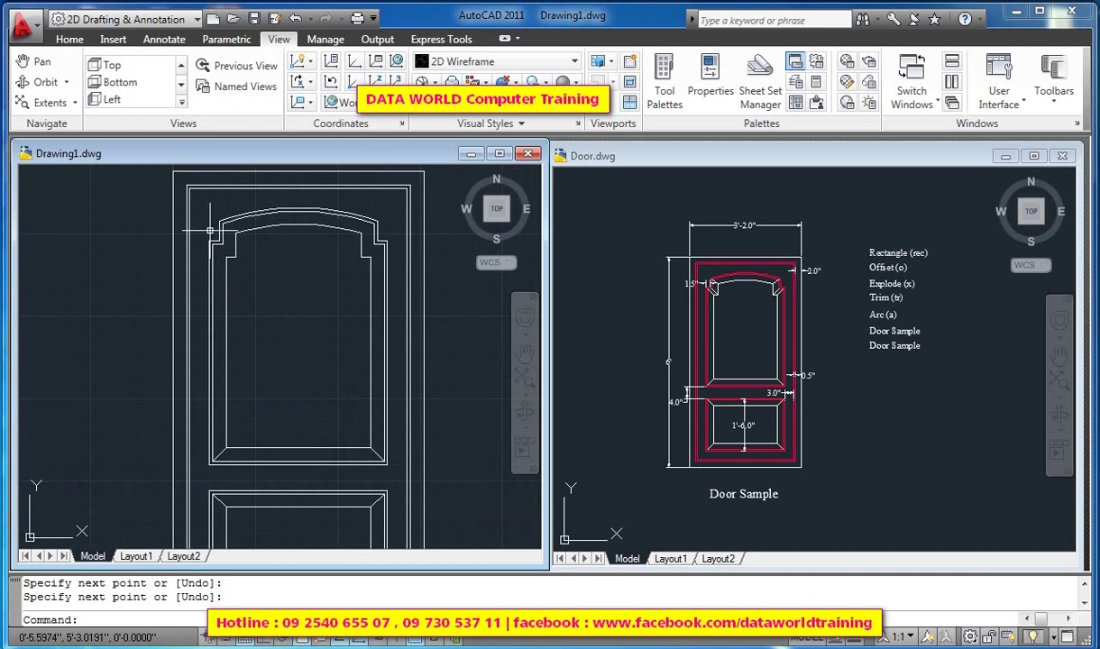
text(l)
key(Return)
click(224, 239)
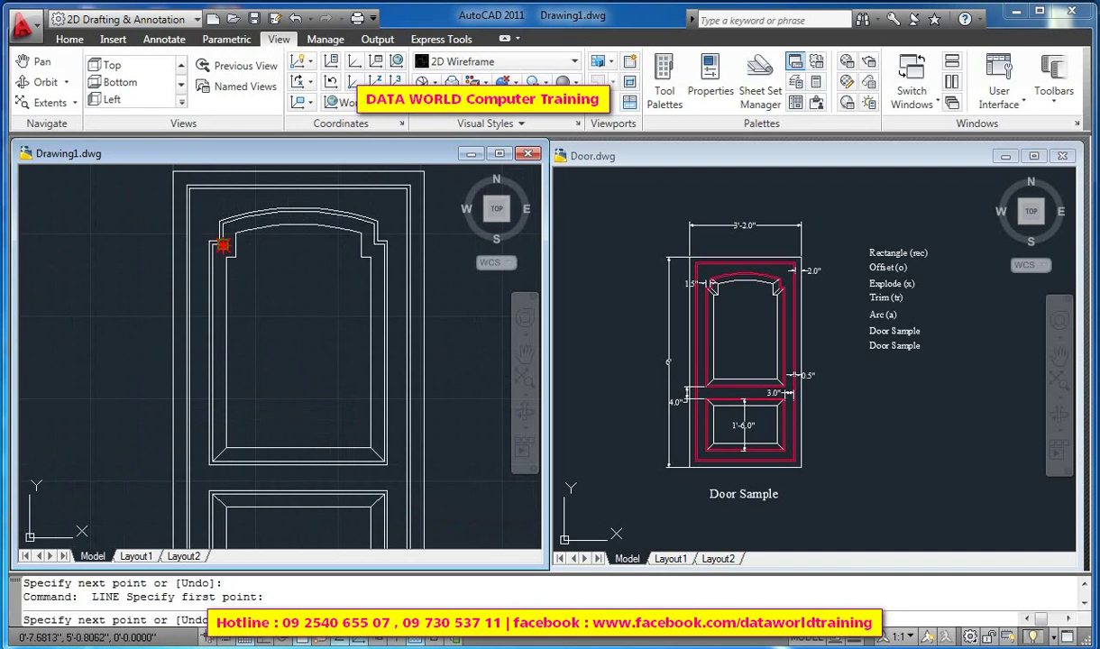
click(236, 256)
key(Return)
scroll(207, 248, up, 3)
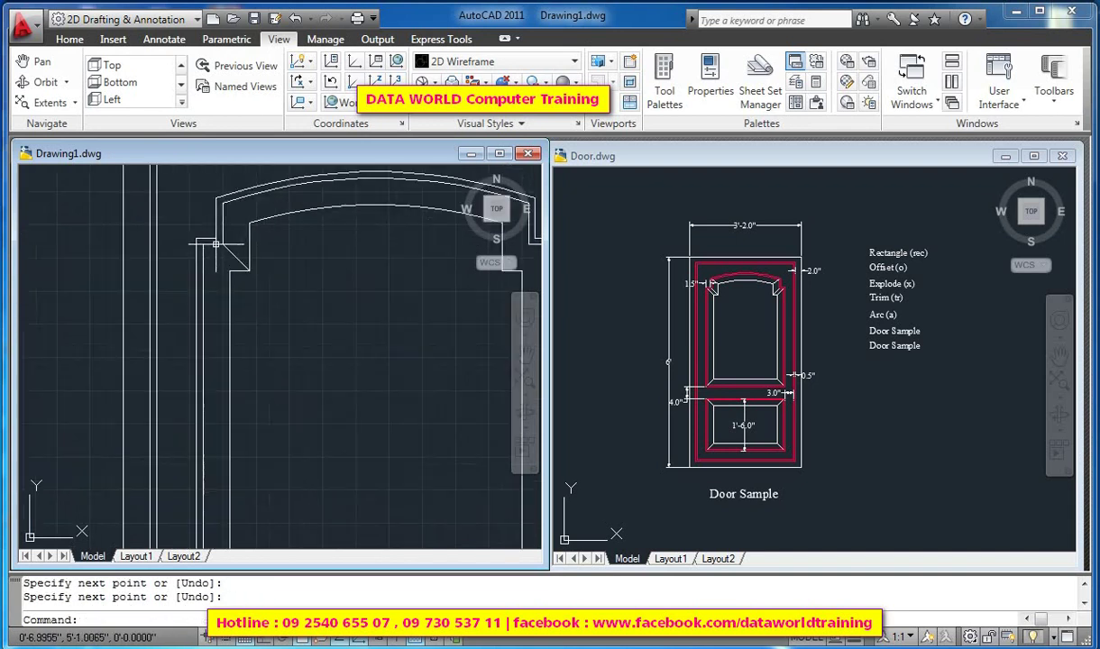
key(Return)
click(204, 243)
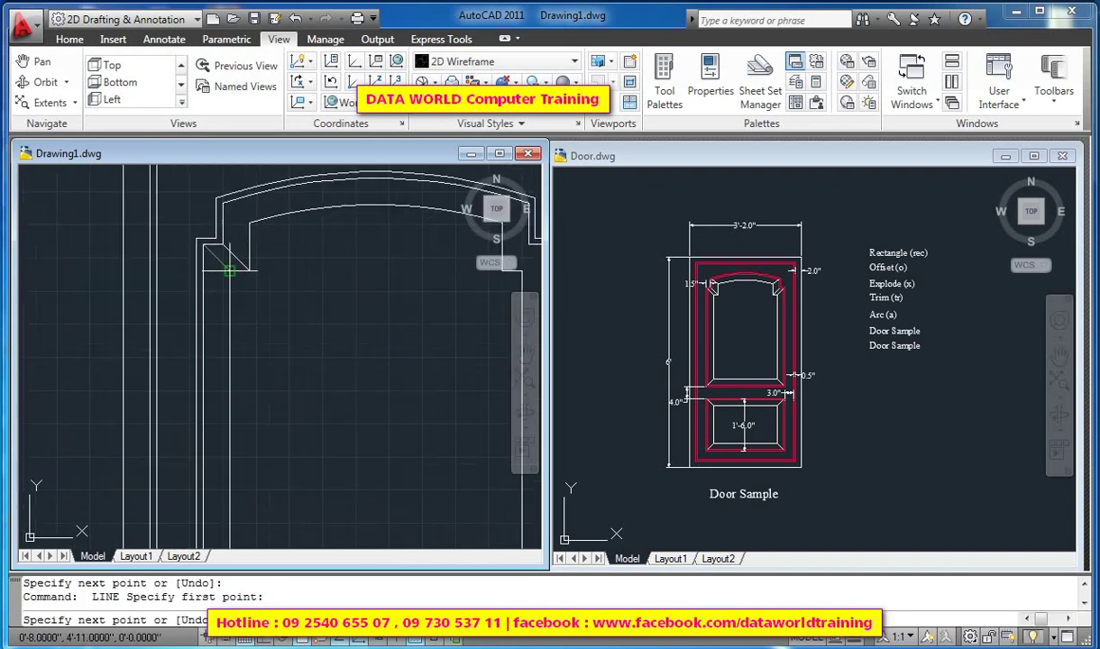
click(236, 270)
key(Return)
Step: Draw diagonal lines joining the middle and innermost outlines at the left and right ends of the upper panel's arch
key(Return)
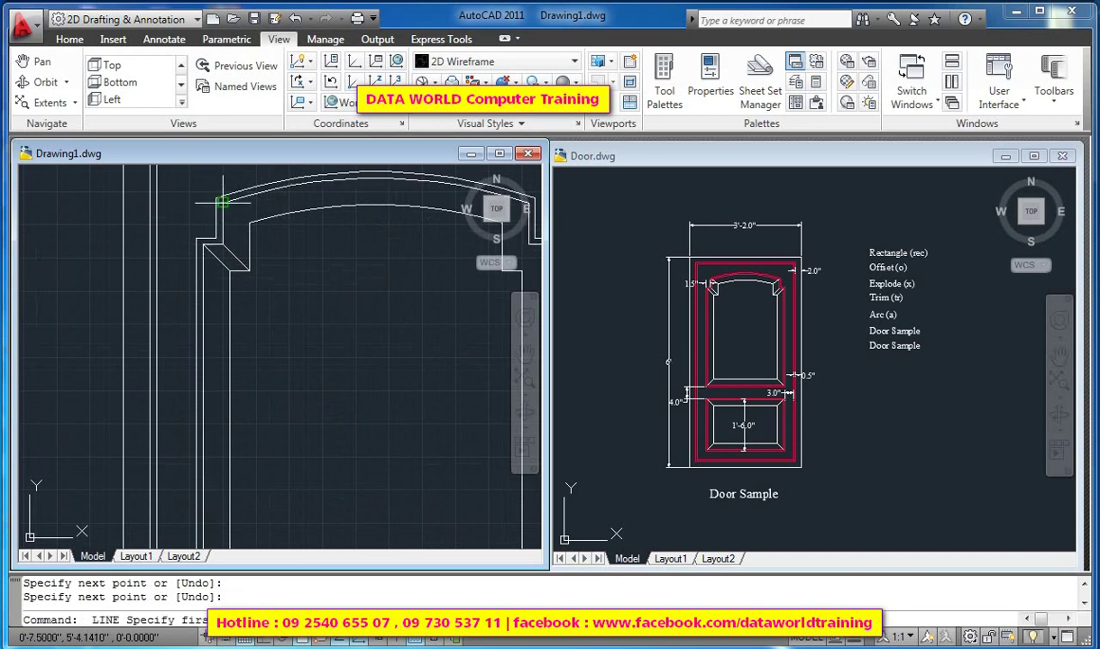
click(218, 200)
click(249, 222)
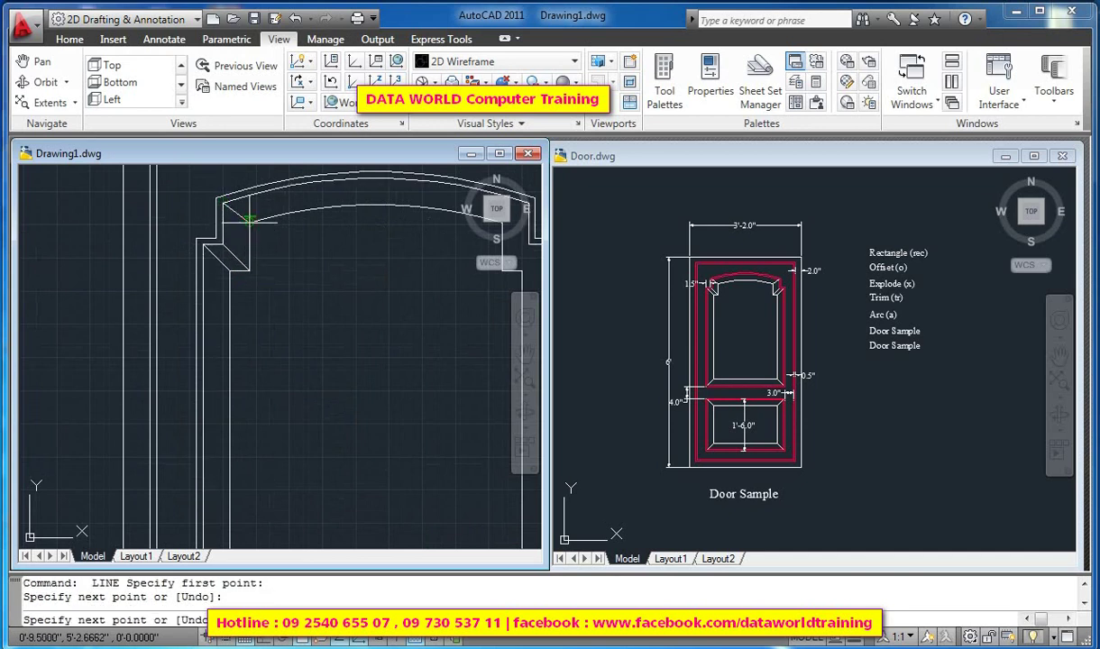
key(Return)
scroll(244, 225, down, 3)
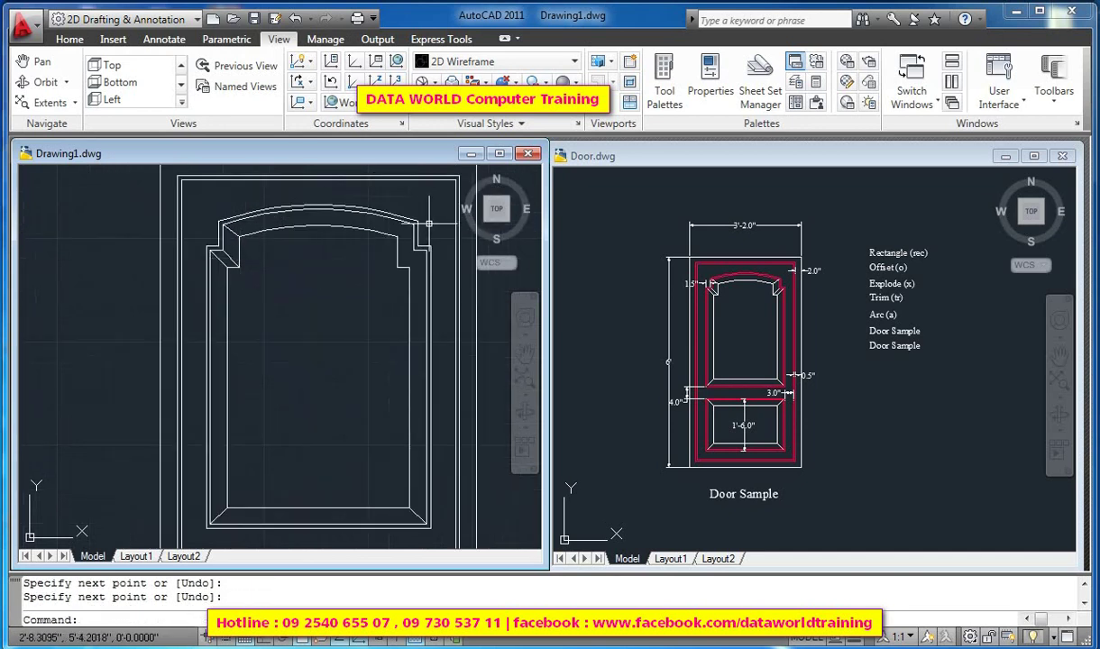
scroll(407, 222, up, 2)
key(Return)
click(407, 222)
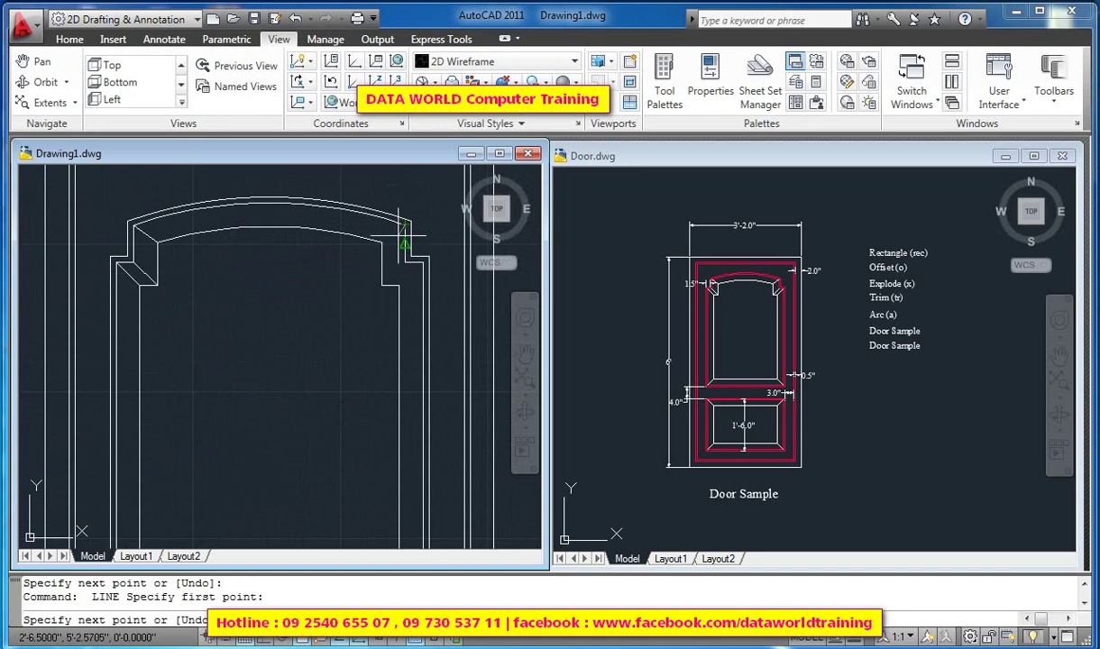
click(382, 242)
key(Return)
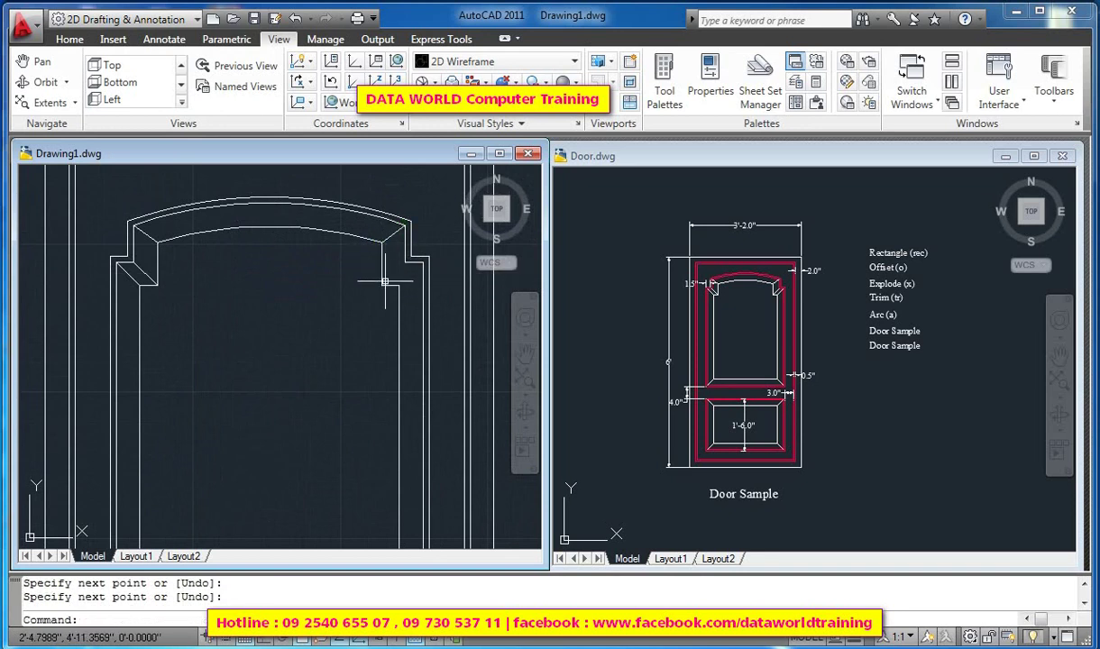
Step: Draw two diagonal lines joining the innermost and middle outlines at the inner and outer corners of the upper panel's right notch
key(Return)
click(382, 241)
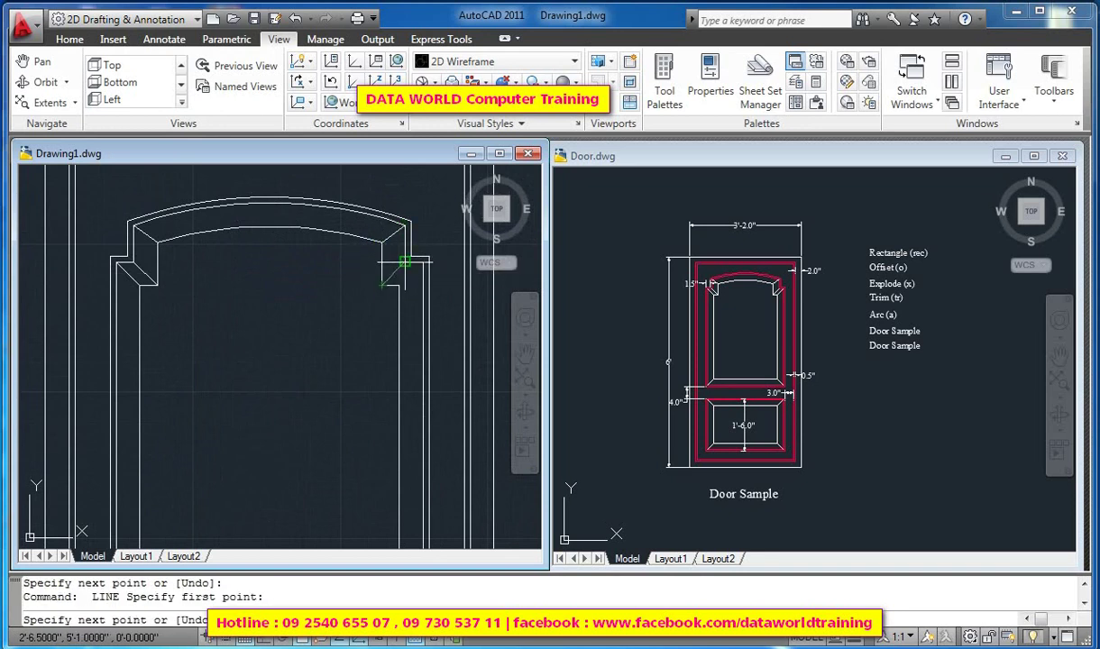
click(405, 263)
key(Return)
key(Return)
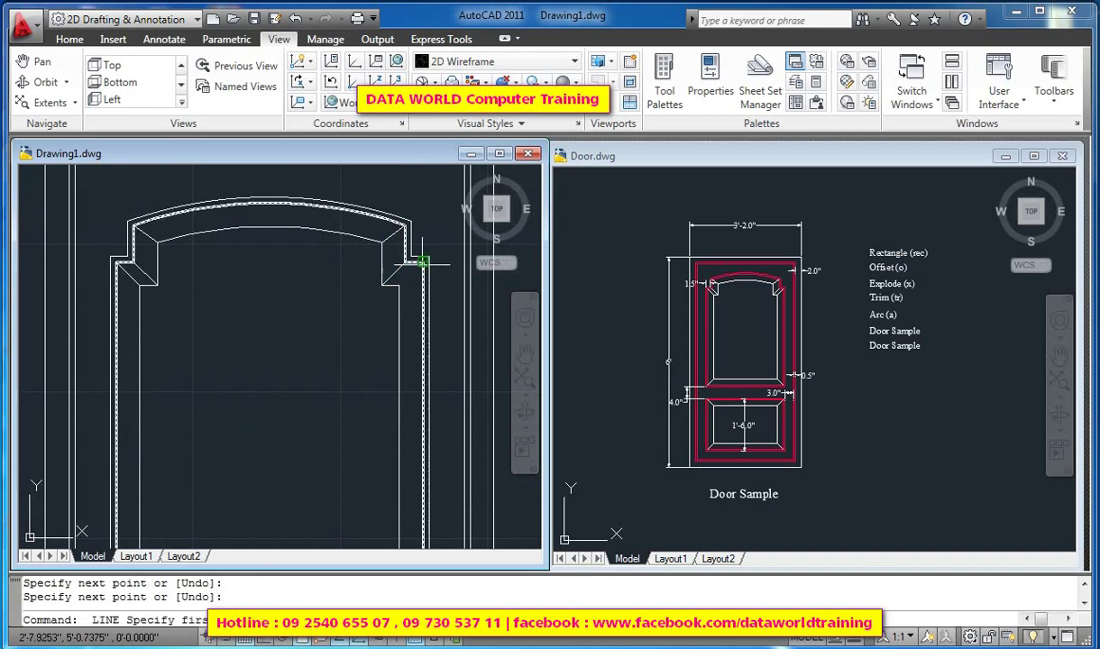
click(423, 262)
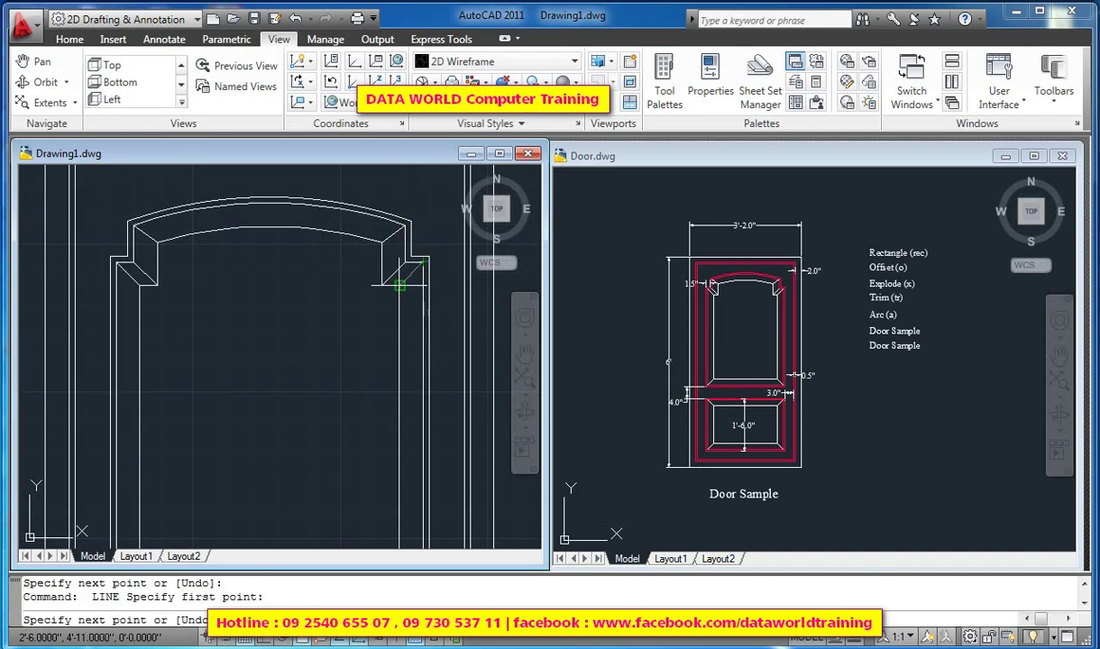
click(405, 262)
key(Return)
scroll(361, 270, down, 6)
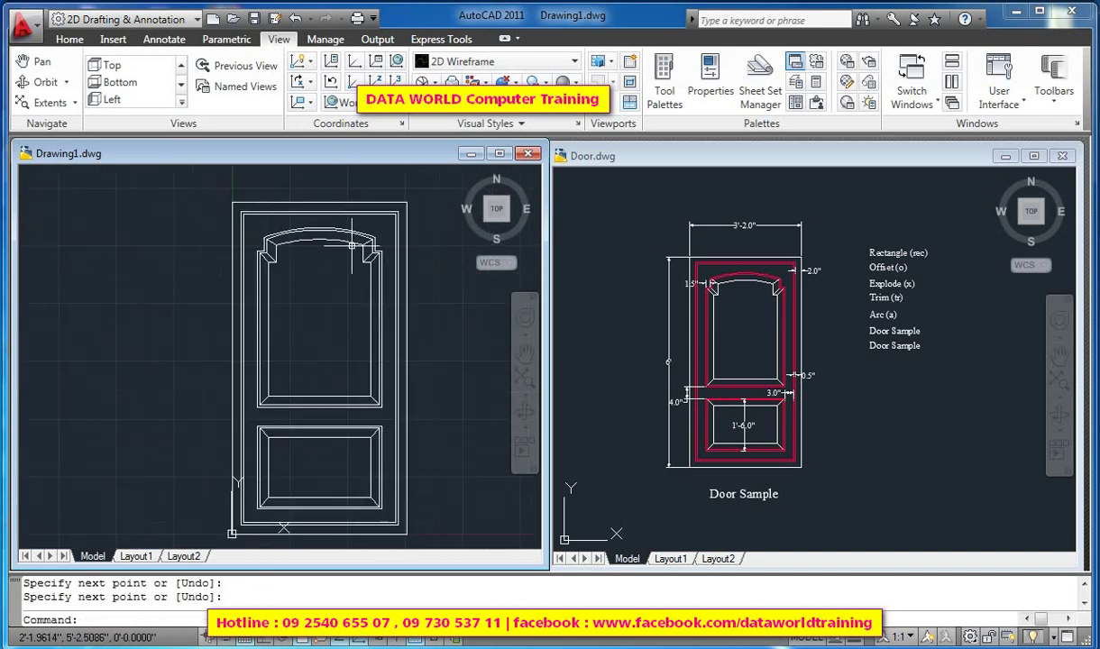
scroll(341, 267, up, 2)
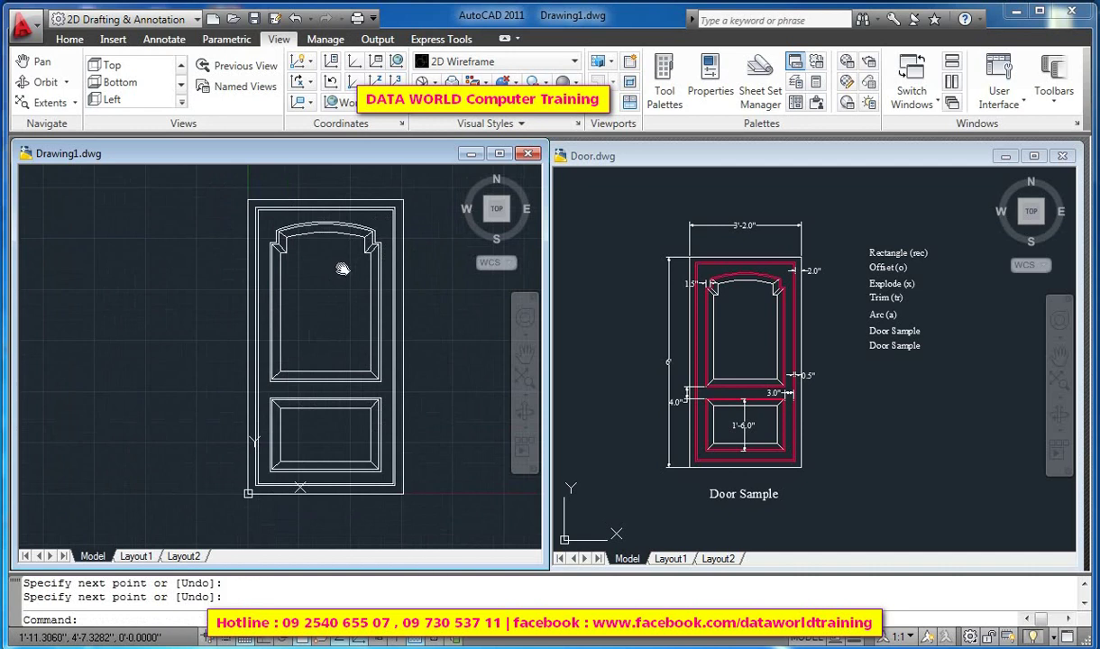
middle_drag(343, 269, 316, 274)
scroll(316, 274, up, 1)
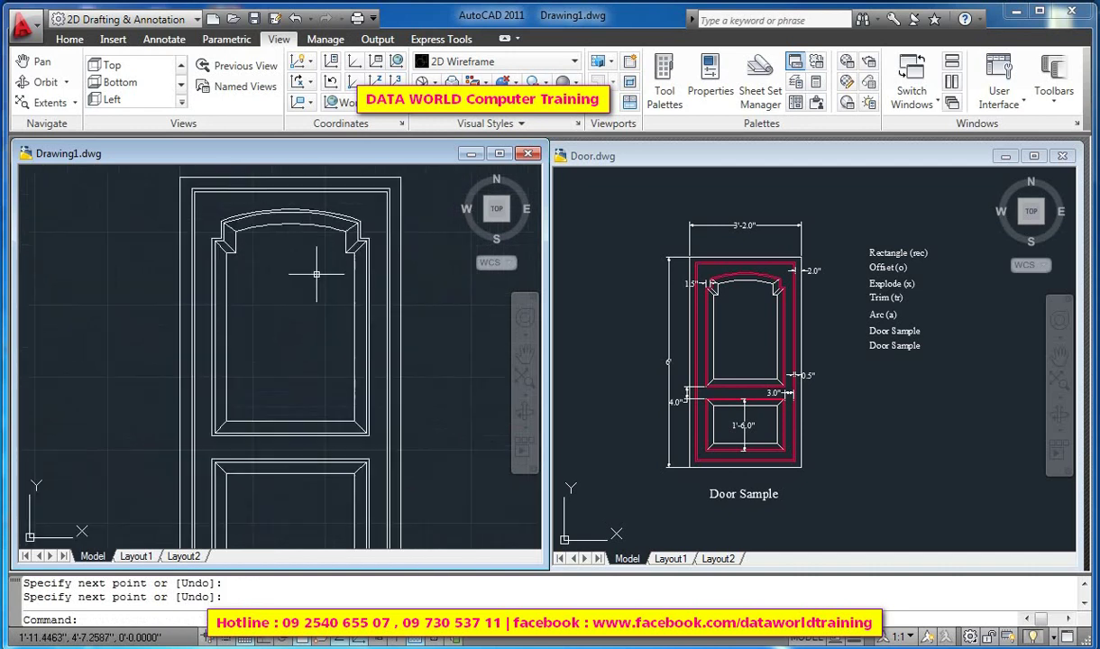
scroll(315, 267, down, 2)
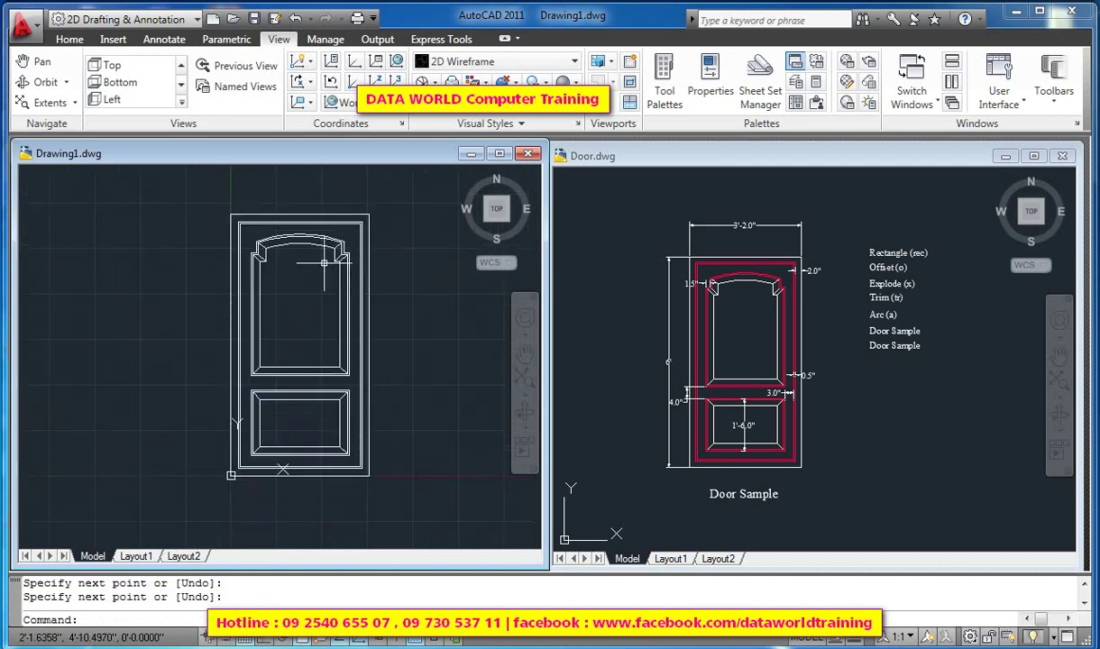
middle_drag(323, 263, 311, 261)
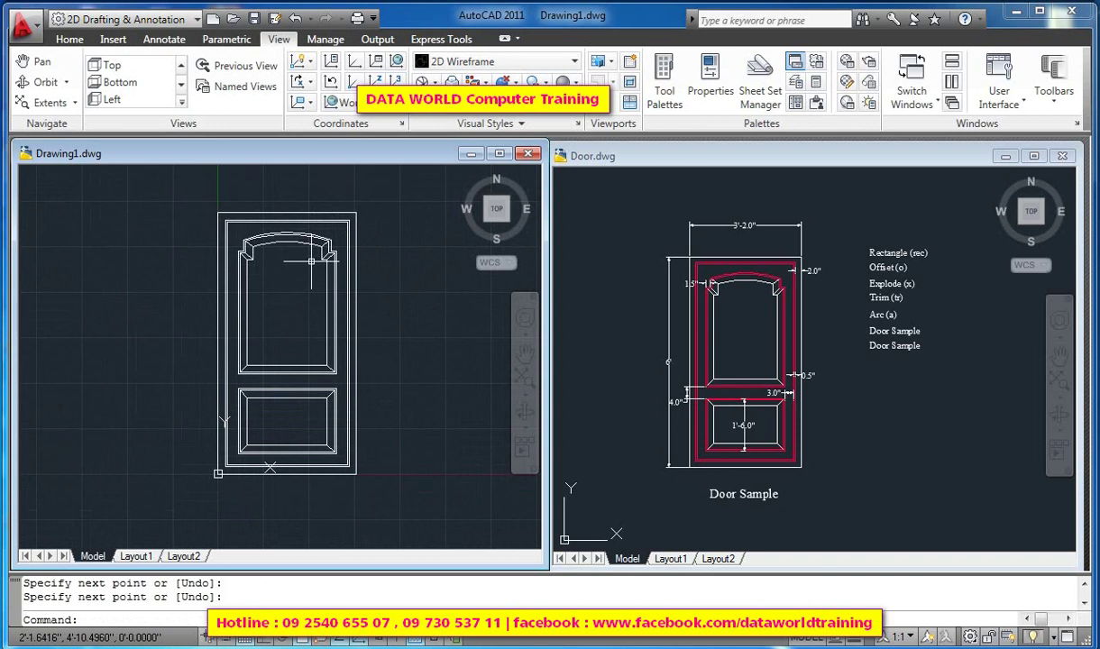